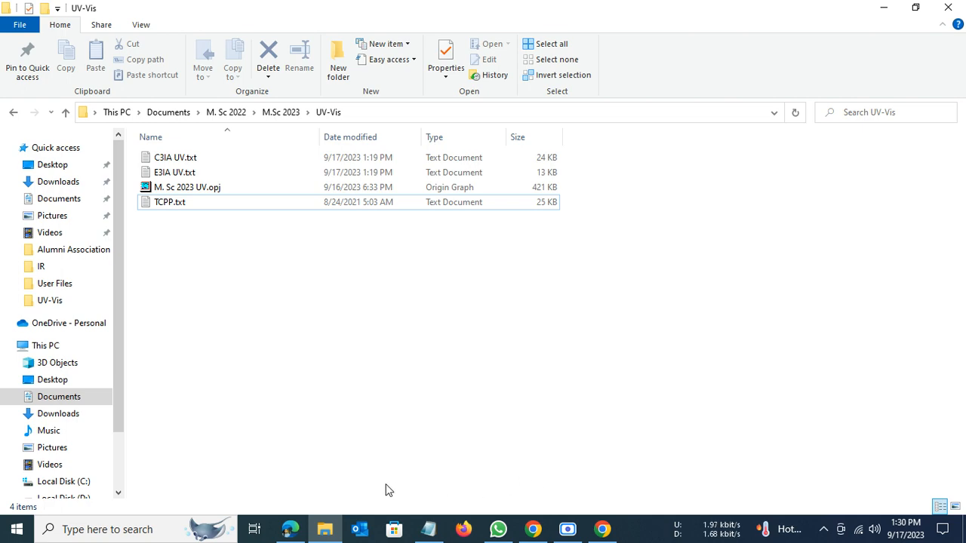
Launch OriginPro 9.0 64Bit and maximize the empty Book1 worksheet.
{"action": "left_click", "coordinate": [77, 531]}
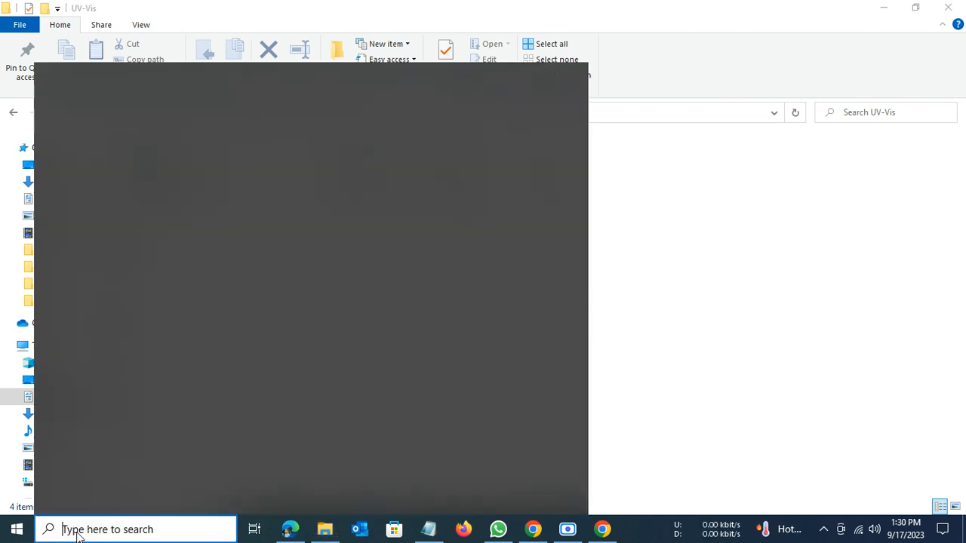
{"action": "type", "text": "Origin"}
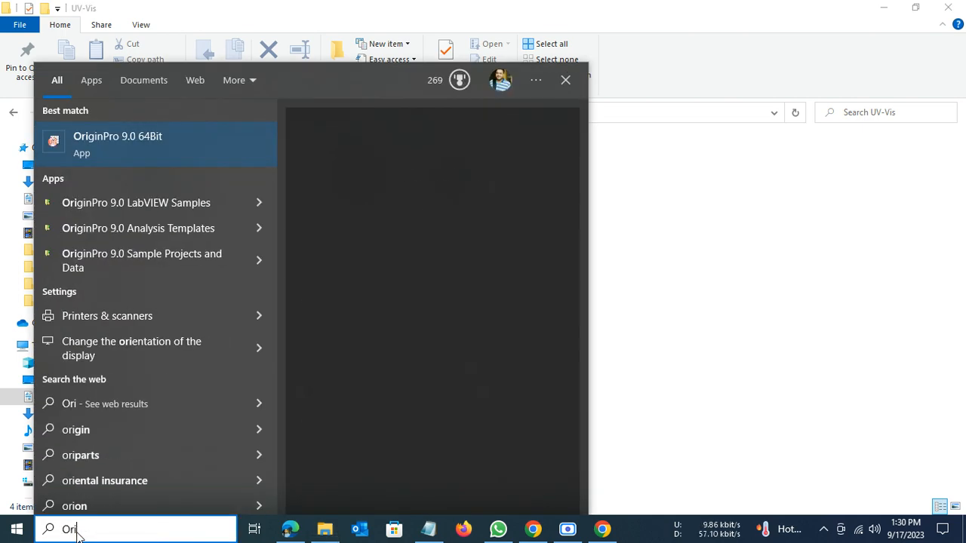
{"action": "left_click", "coordinate": [122, 154]}
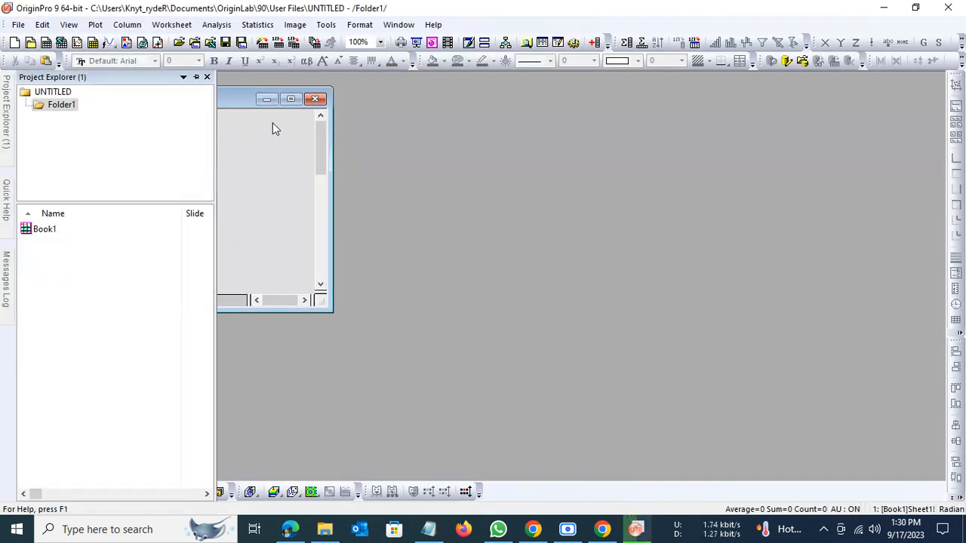
{"action": "left_click", "coordinate": [572, 334]}
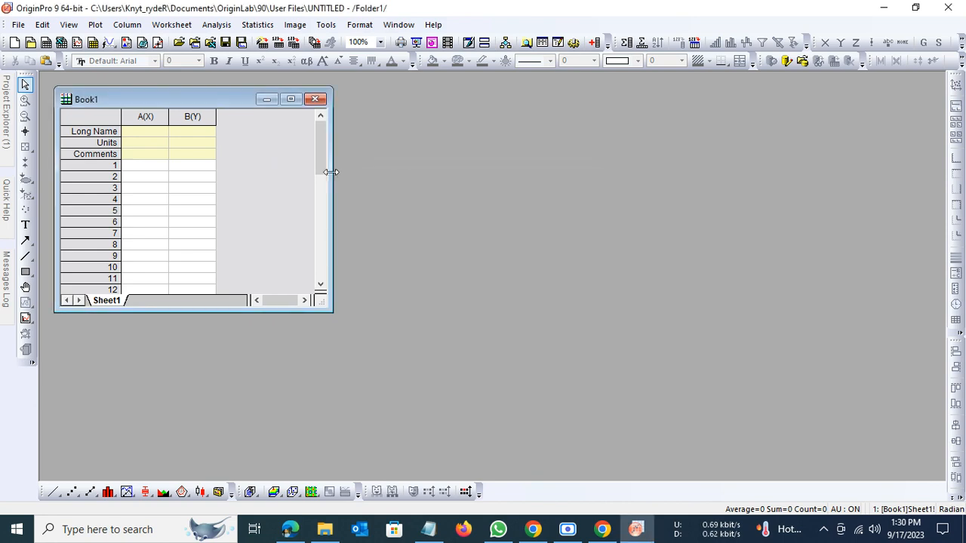
{"action": "left_click", "coordinate": [292, 101]}
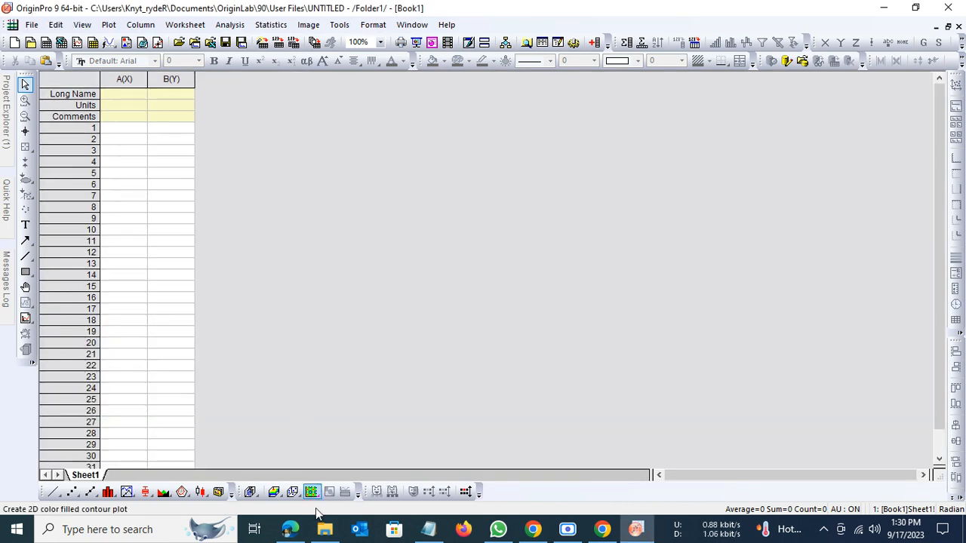
Copy all the data of TCPP.txt from the UV-Vis folder in File Explorer and paste it into Origin's Book1, starting at column A, row 1.
{"action": "left_click", "coordinate": [324, 530]}
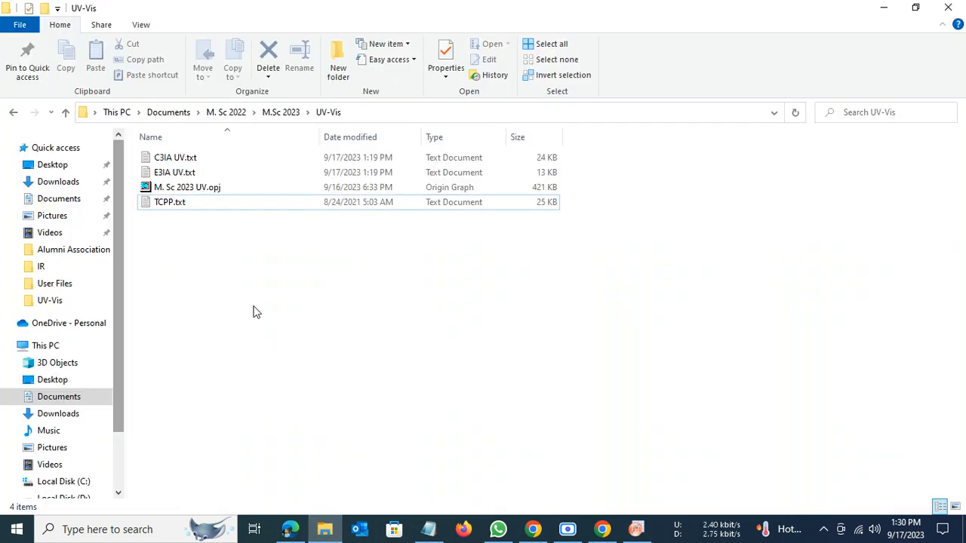
{"action": "right_click", "coordinate": [166, 202]}
{"action": "left_click", "coordinate": [204, 106]}
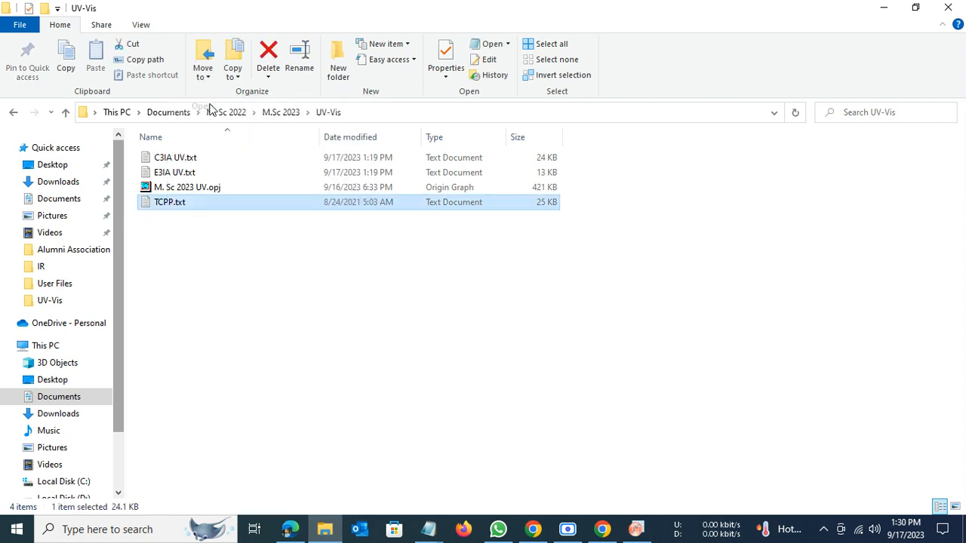
{"action": "key", "text": "ctrl+a"}
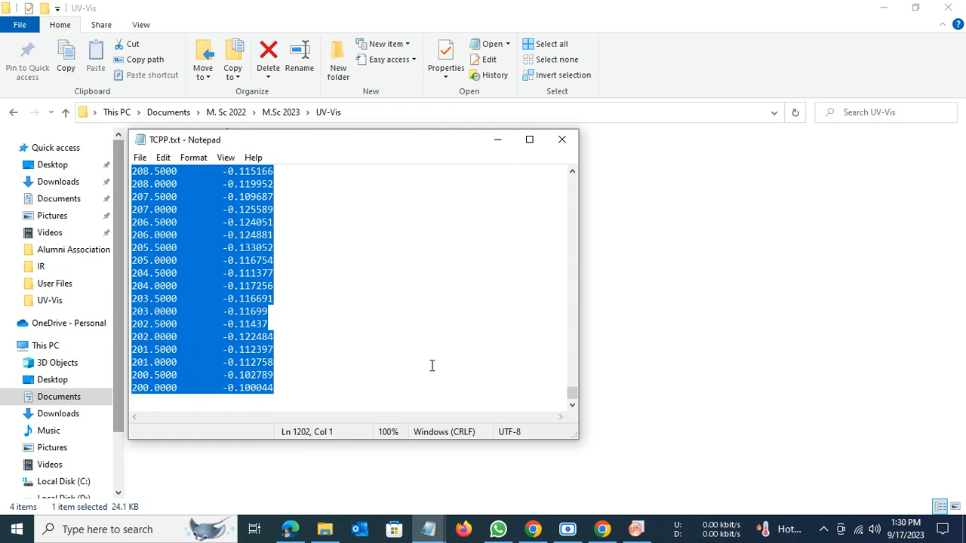
{"action": "left_click", "coordinate": [637, 529]}
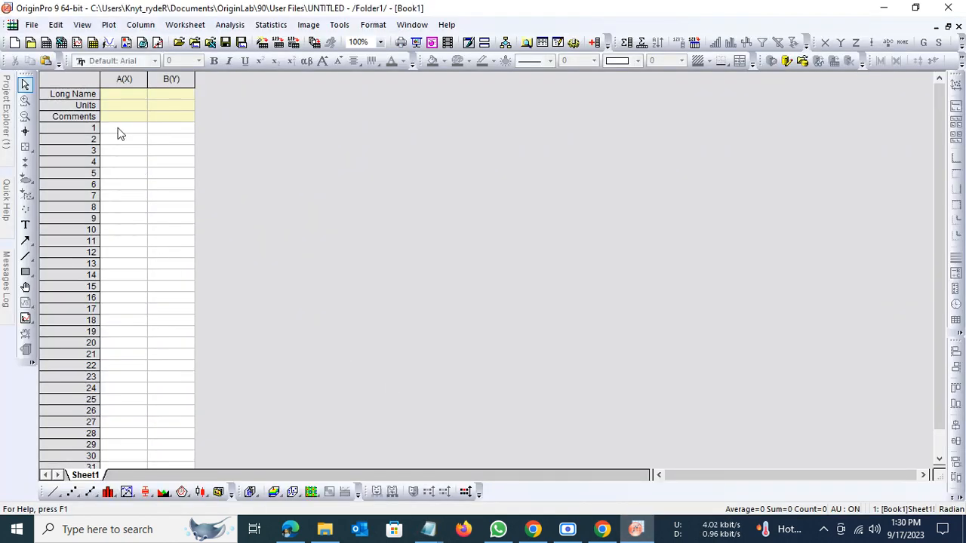
{"action": "left_click", "coordinate": [119, 129]}
{"action": "key", "text": "ctrl+v"}
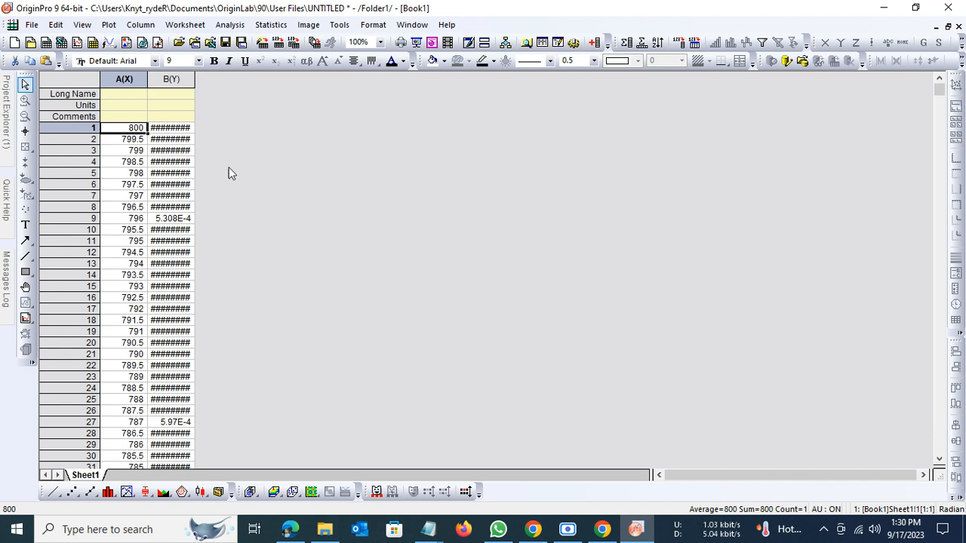
Give column A the long name Wavelength and the unit nm.
{"action": "left_click", "coordinate": [126, 94]}
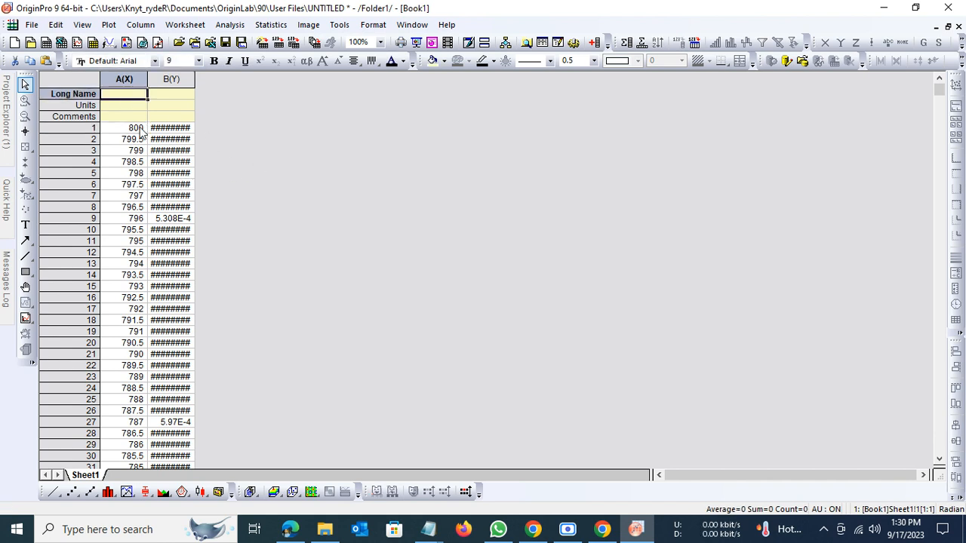
{"action": "type", "text": "Wave"}
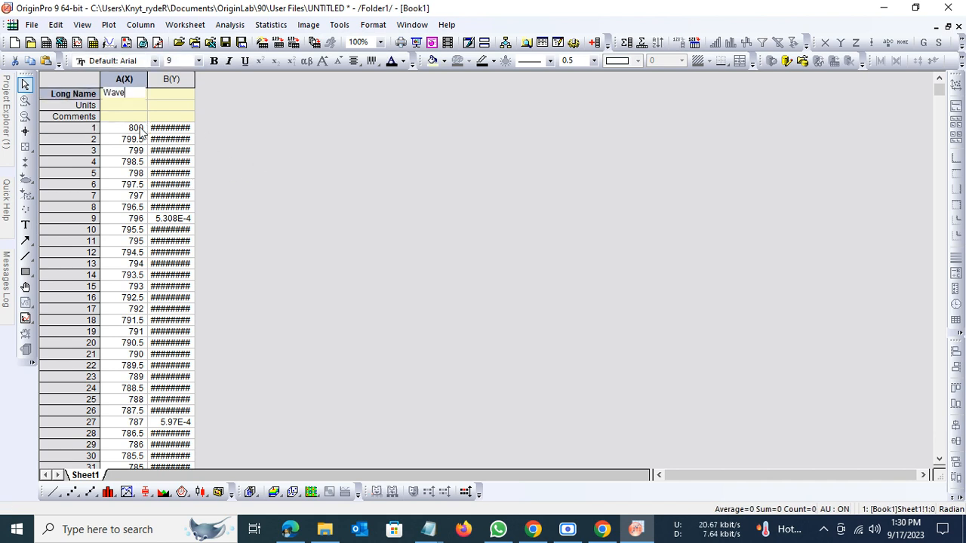
{"action": "type", "text": "length("}
{"action": "key", "text": "Return"}
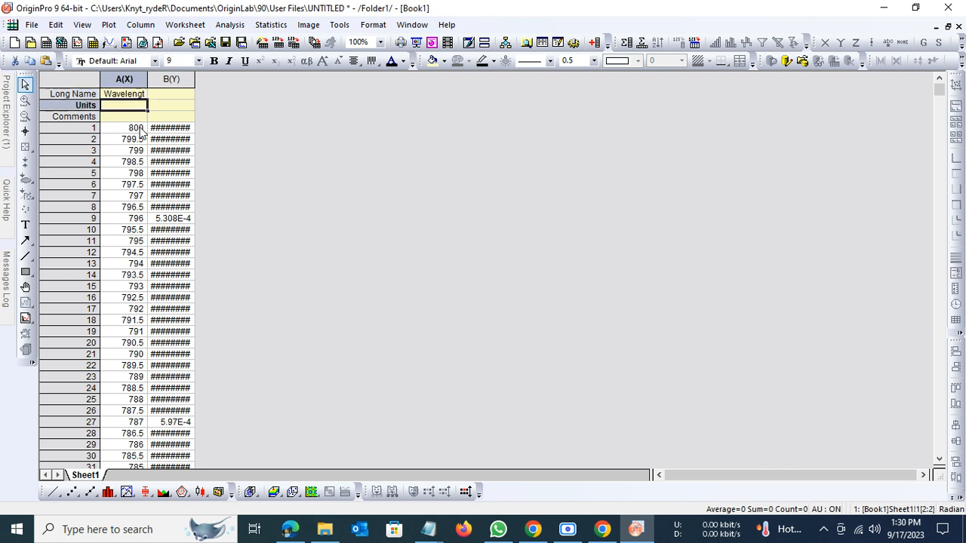
{"action": "type", "text": "nm"}
{"action": "key", "text": "Tab"}
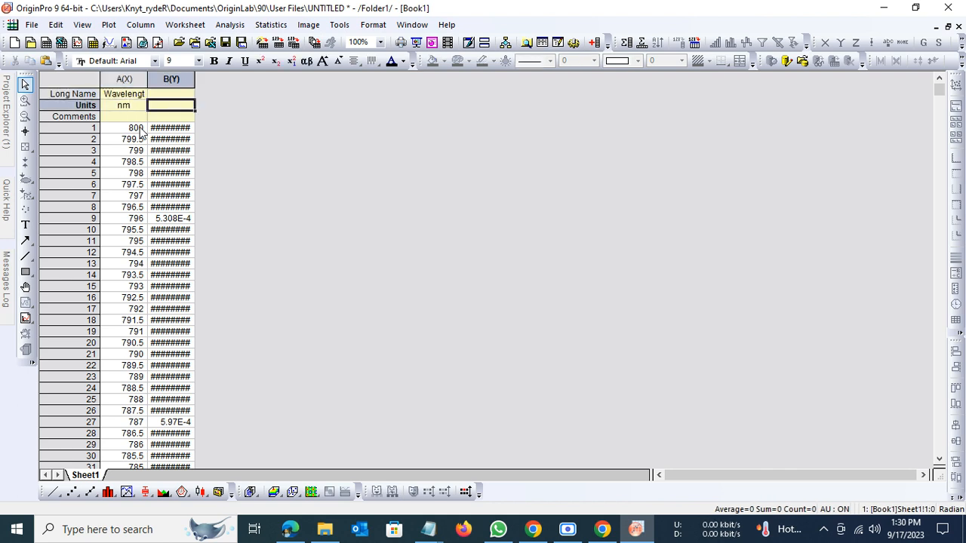
Give column B the long name Absorbance and the comment TCPP, matching the source text file's name.
{"action": "key", "text": "Up"}
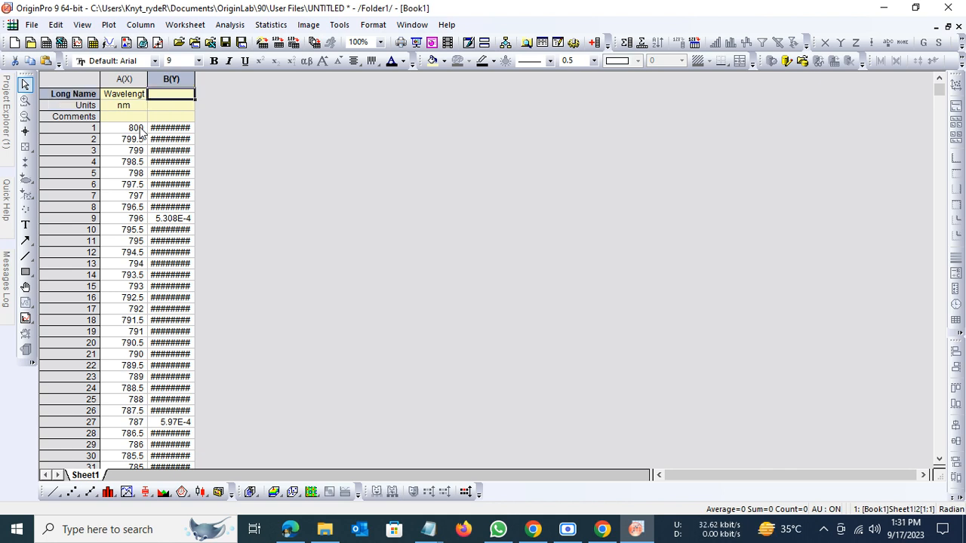
{"action": "type", "text": "Absor"}
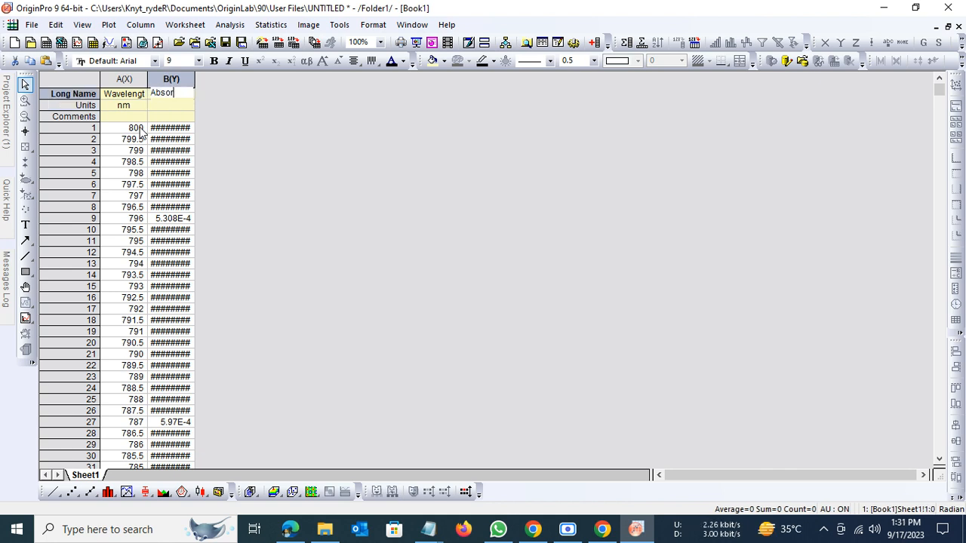
{"action": "type", "text": "bance"}
{"action": "key", "text": "Return"}
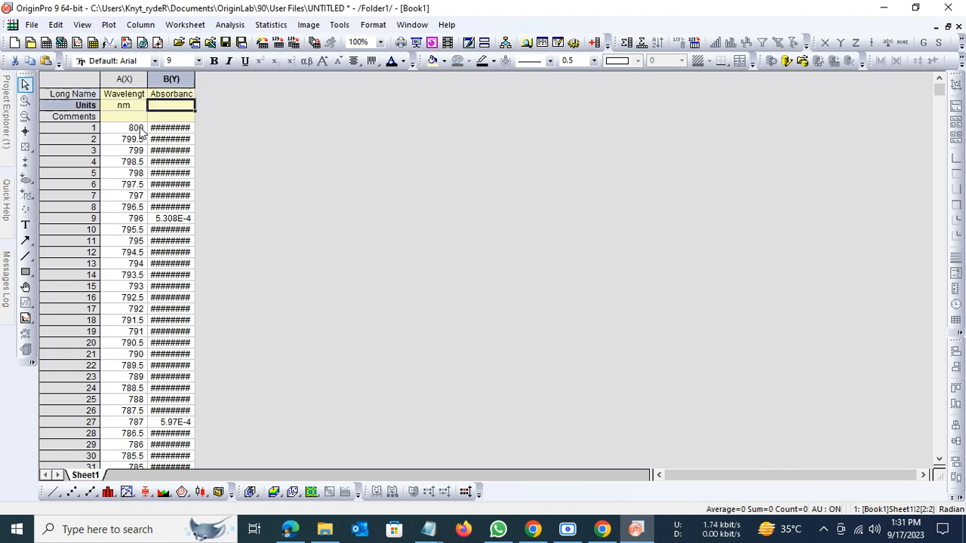
{"action": "key", "text": "Return"}
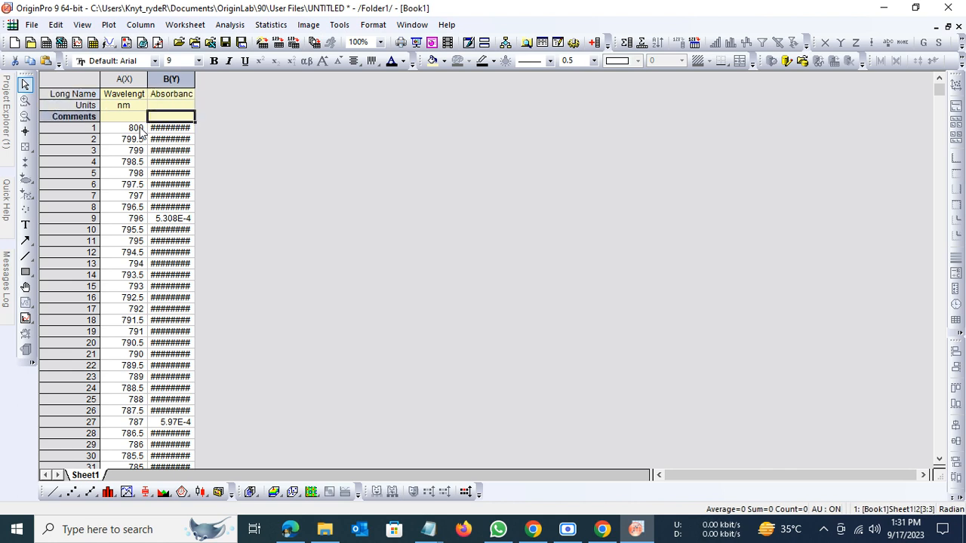
{"action": "type", "text": "T"}
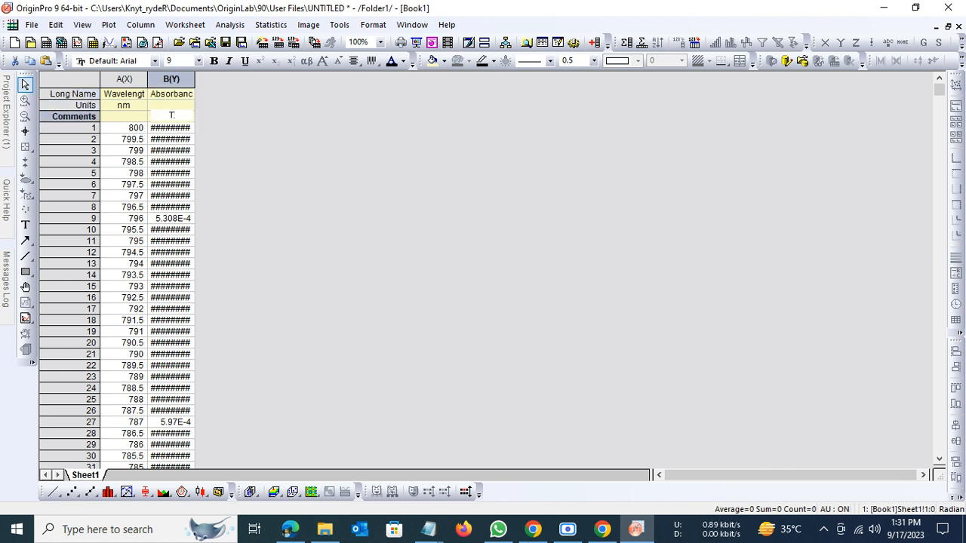
{"action": "type", "text": "CPP"}
{"action": "left_click", "coordinate": [428, 529]}
{"action": "left_click", "coordinate": [472, 476]}
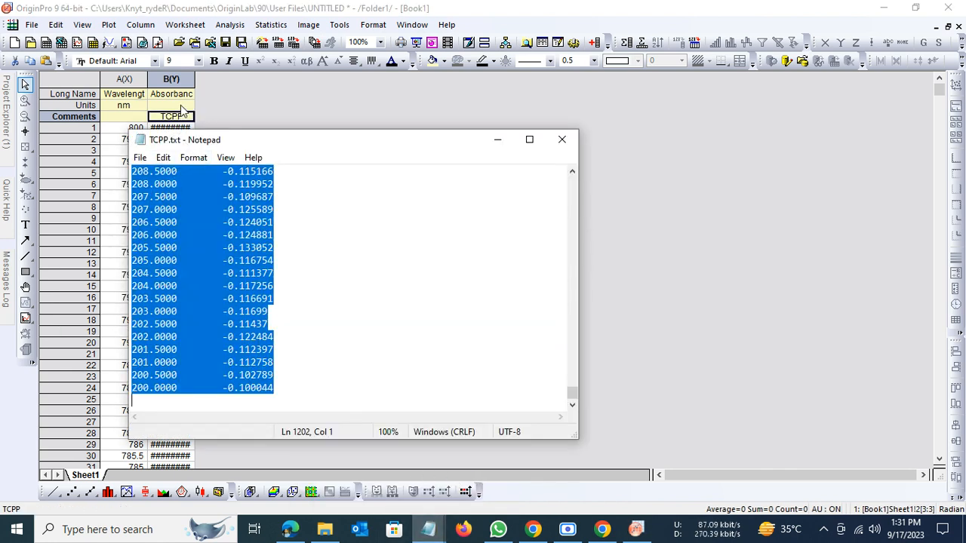
{"action": "left_click", "coordinate": [230, 110]}
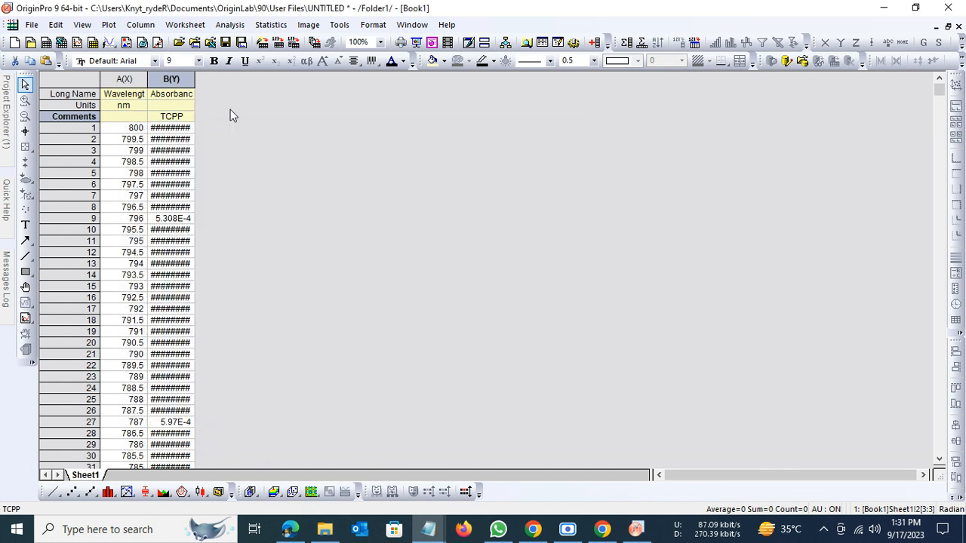
{"action": "left_click", "coordinate": [183, 117]}
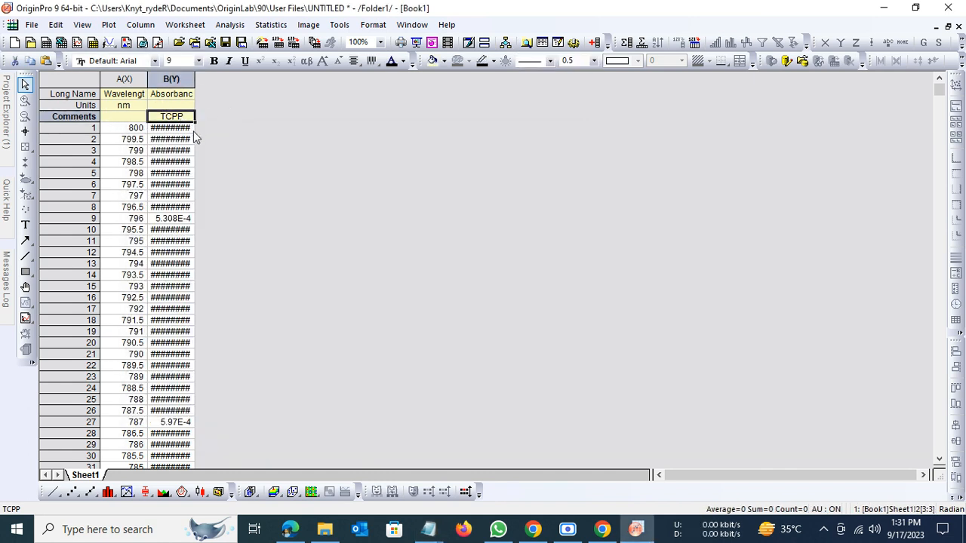
{"action": "left_click", "coordinate": [245, 134]}
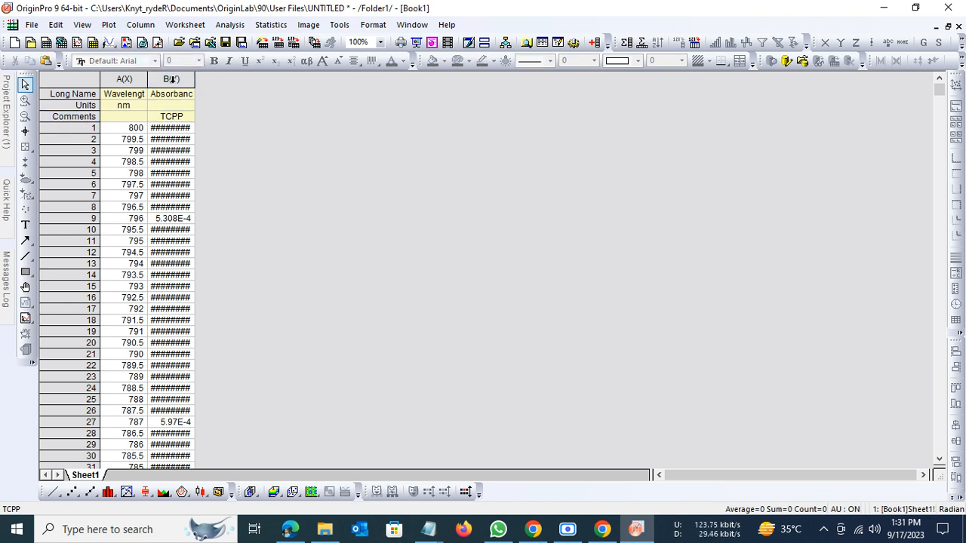
Plot the Absorbance column against Wavelength as a line graph and dismiss the template reminder.
{"action": "left_click", "coordinate": [171, 79]}
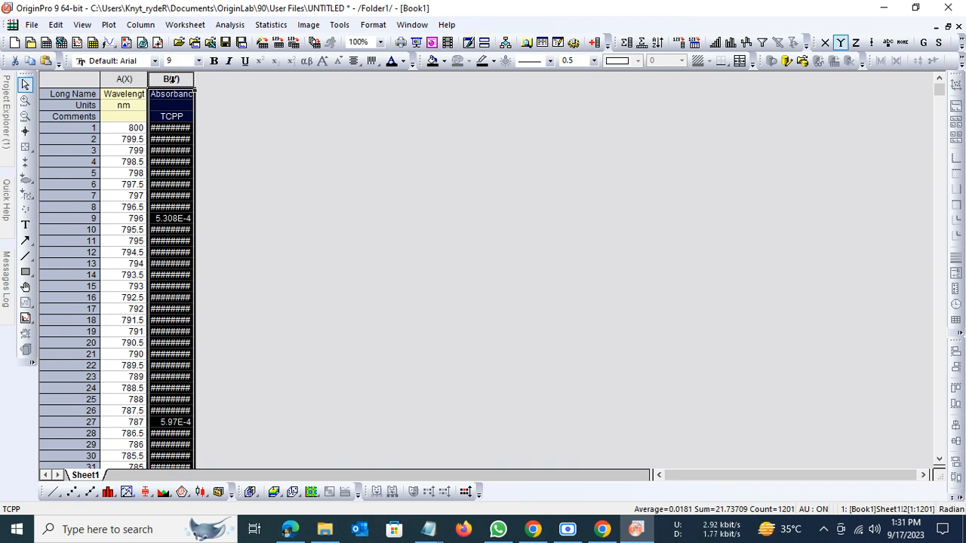
{"action": "left_click", "coordinate": [112, 25]}
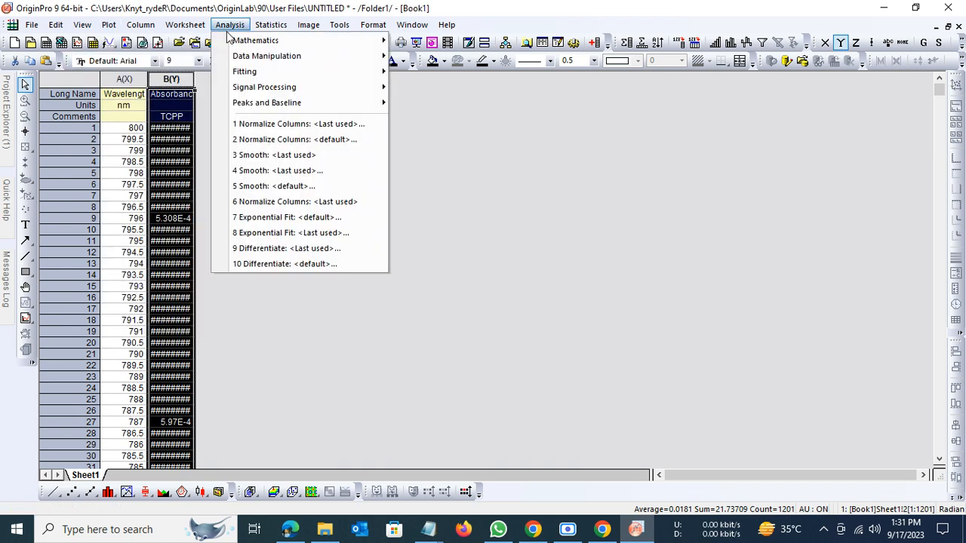
{"action": "mouse_move", "coordinate": [155, 41]}
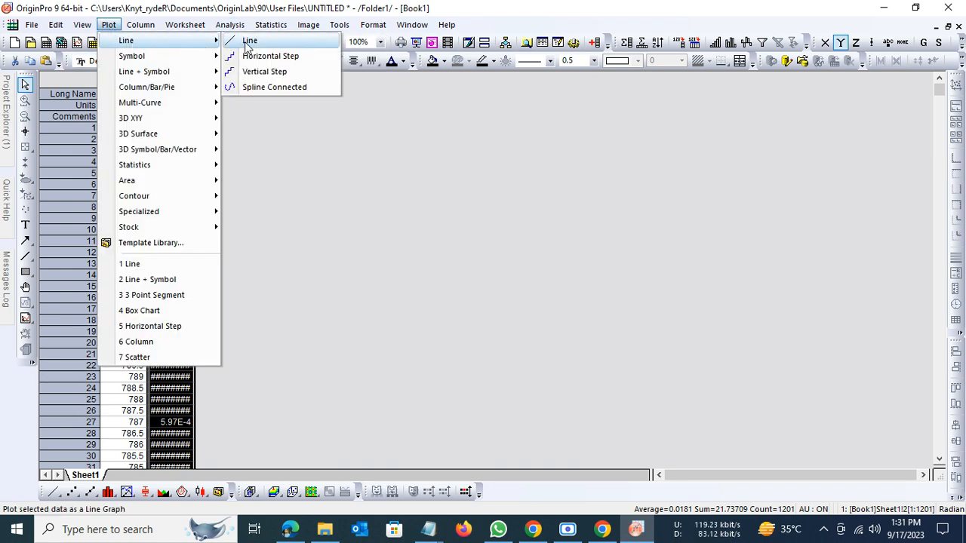
{"action": "left_click", "coordinate": [246, 41]}
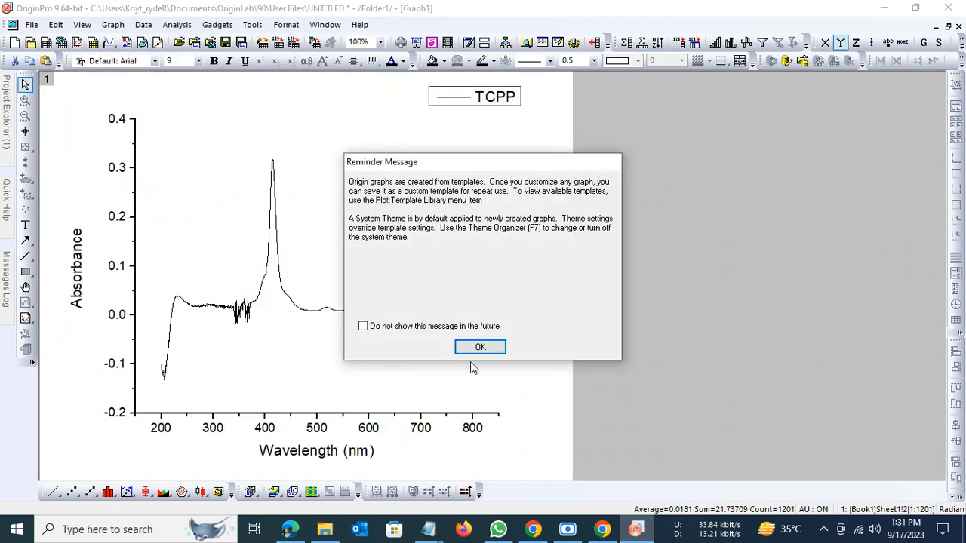
{"action": "left_click", "coordinate": [476, 352]}
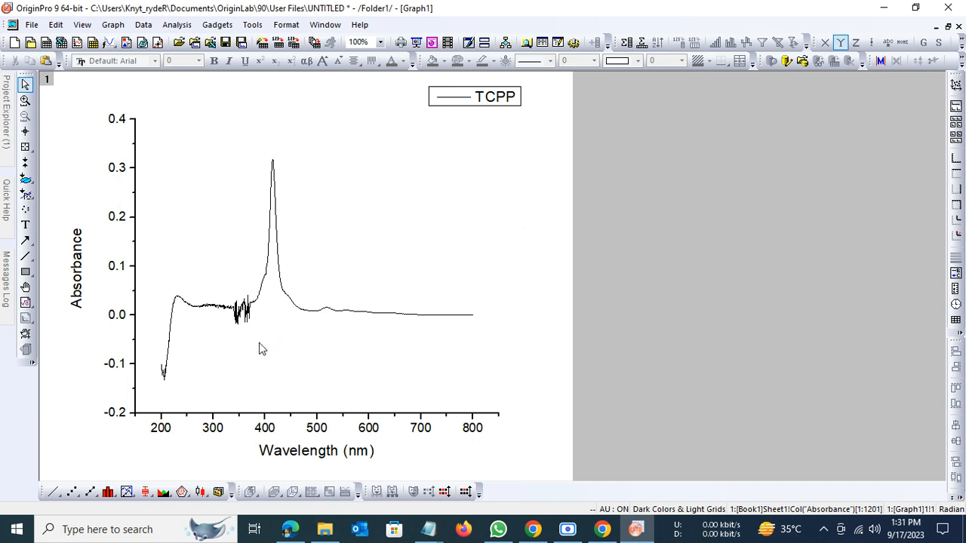
Delete Graph1 from the project and return to the Book1 worksheet.
{"action": "left_click", "coordinate": [3, 147]}
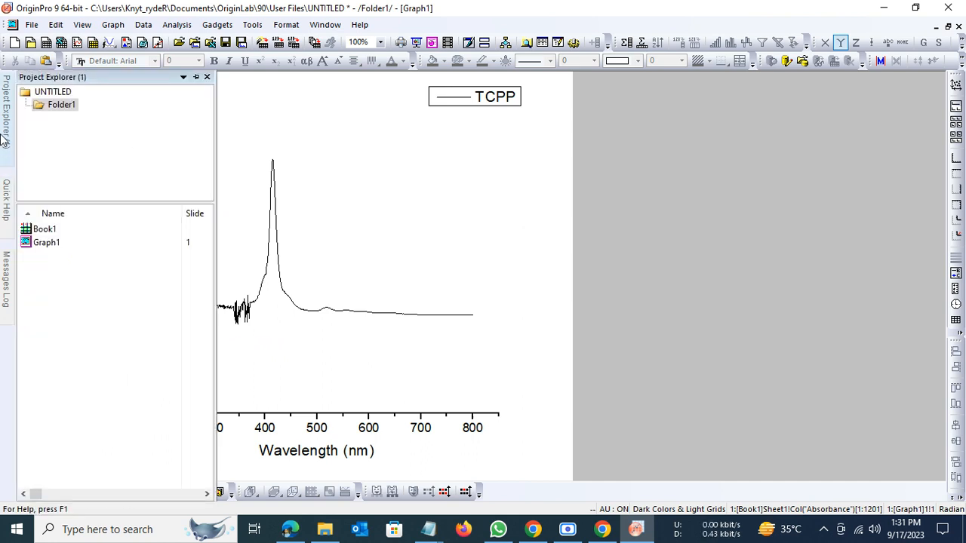
{"action": "left_click", "coordinate": [40, 242]}
{"action": "key", "text": "Delete"}
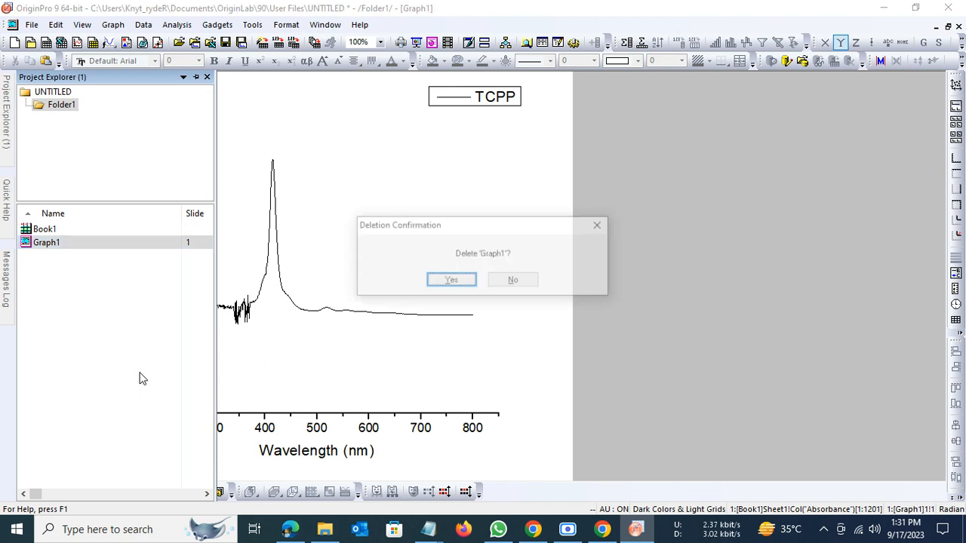
{"action": "left_click", "coordinate": [450, 281]}
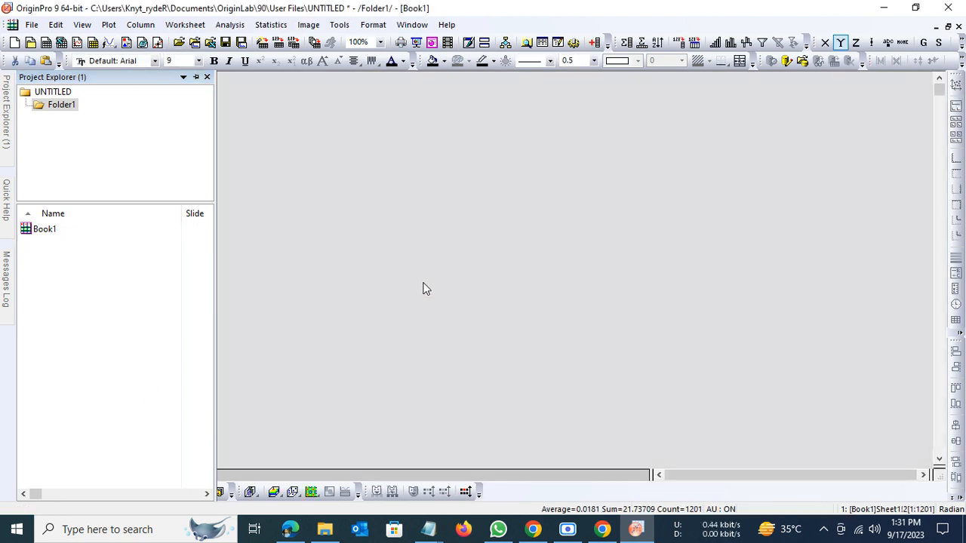
{"action": "left_click", "coordinate": [260, 273]}
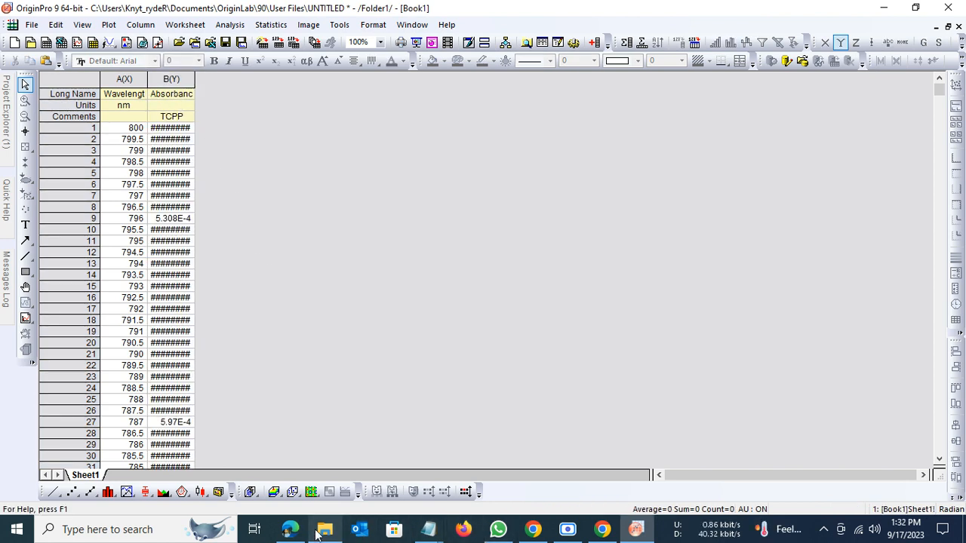
Close the TCPP.txt Notepad window and switch to the UV-Vis folder in File Explorer.
{"action": "left_click", "coordinate": [428, 533]}
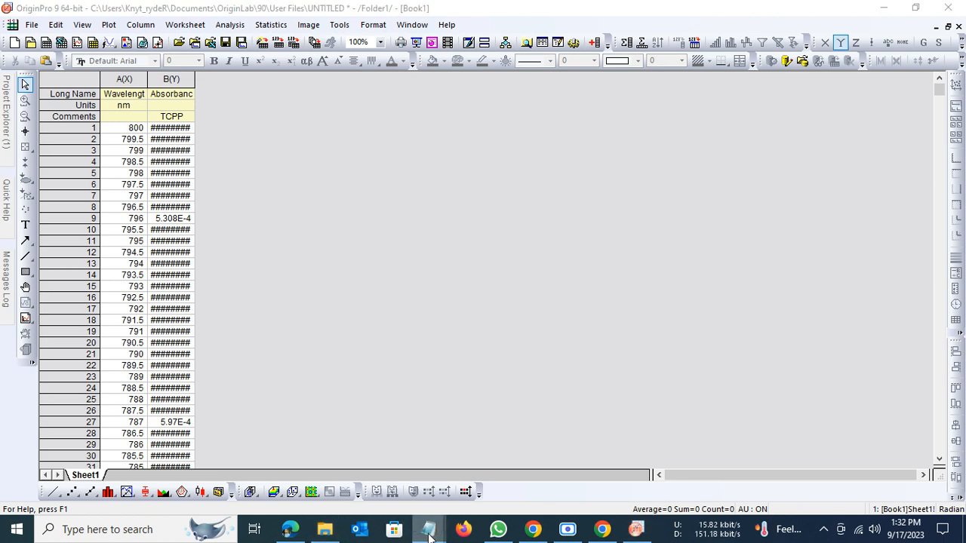
{"action": "right_click", "coordinate": [427, 533]}
{"action": "left_click", "coordinate": [410, 501]}
{"action": "left_click", "coordinate": [325, 533]}
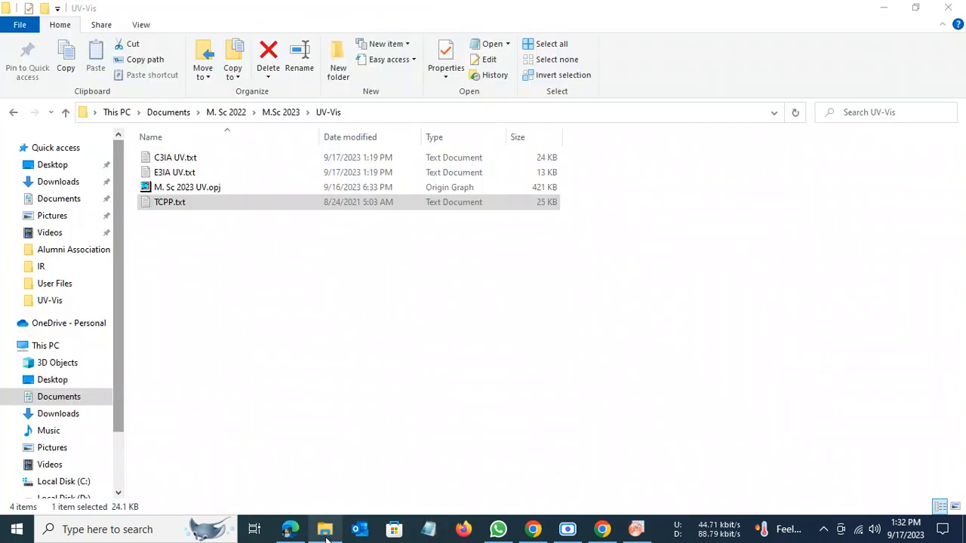
{"action": "left_click", "coordinate": [267, 327]}
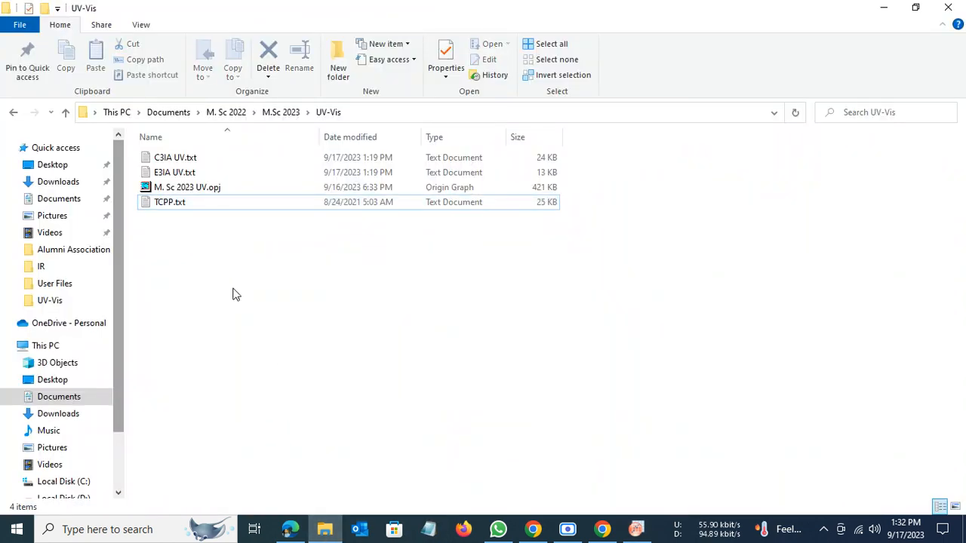
Open E3IA UV.txt from the UV-Vis folder in Notepad and copy all of its data.
{"action": "left_click", "coordinate": [170, 176]}
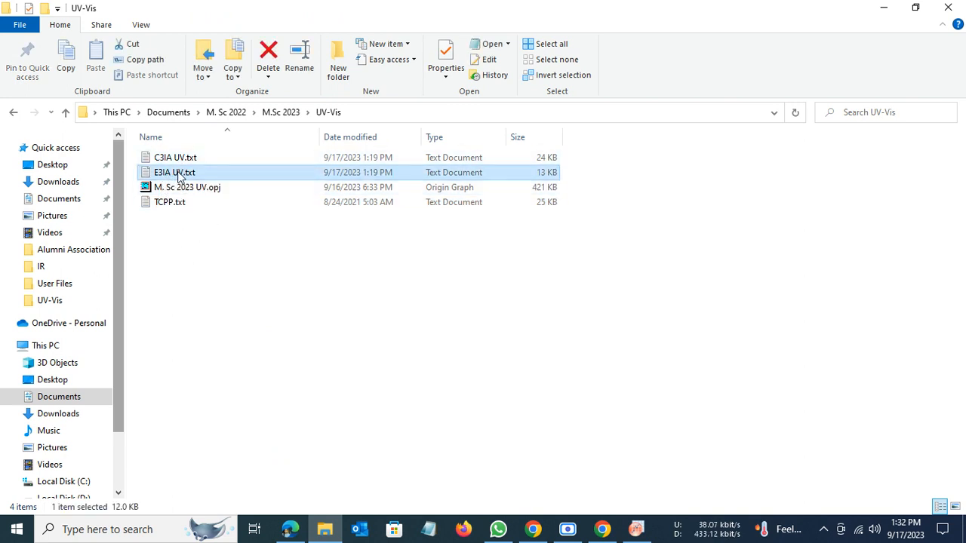
{"action": "right_click", "coordinate": [179, 177]}
{"action": "left_click", "coordinate": [215, 107]}
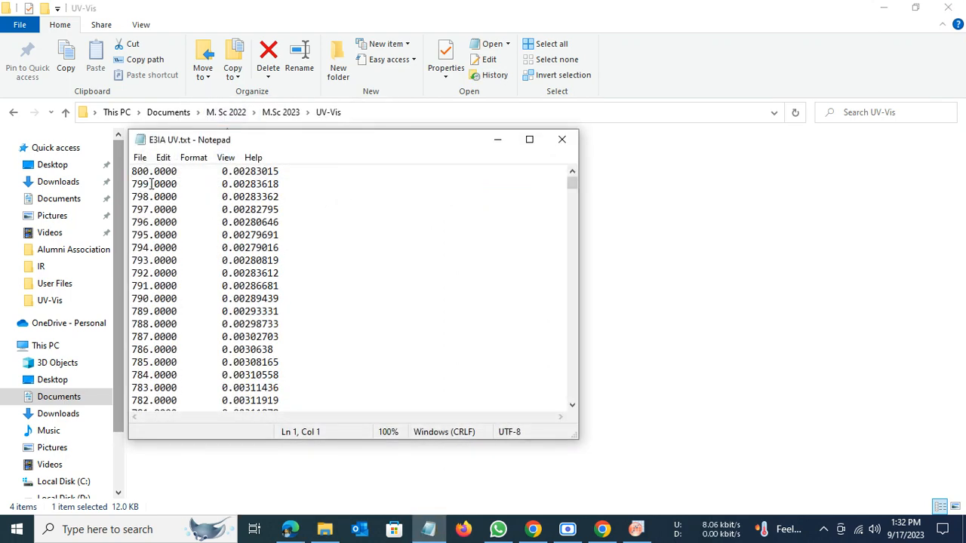
{"action": "key", "text": "ctrl+a"}
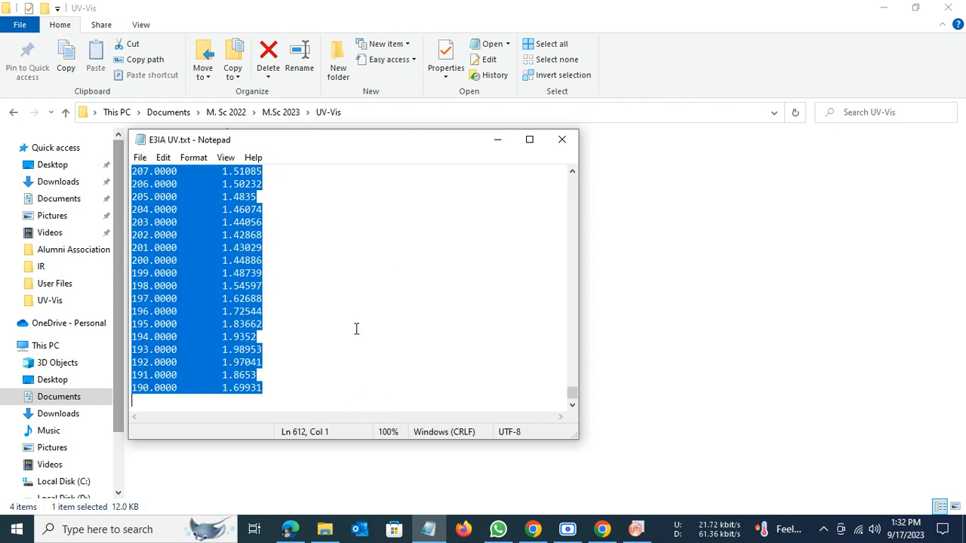
Switch to OriginPro, insert a column before the Absorbance column, and paste the E3IA data starting at the first wavelength row.
{"action": "left_click", "coordinate": [636, 529]}
{"action": "left_click", "coordinate": [160, 78]}
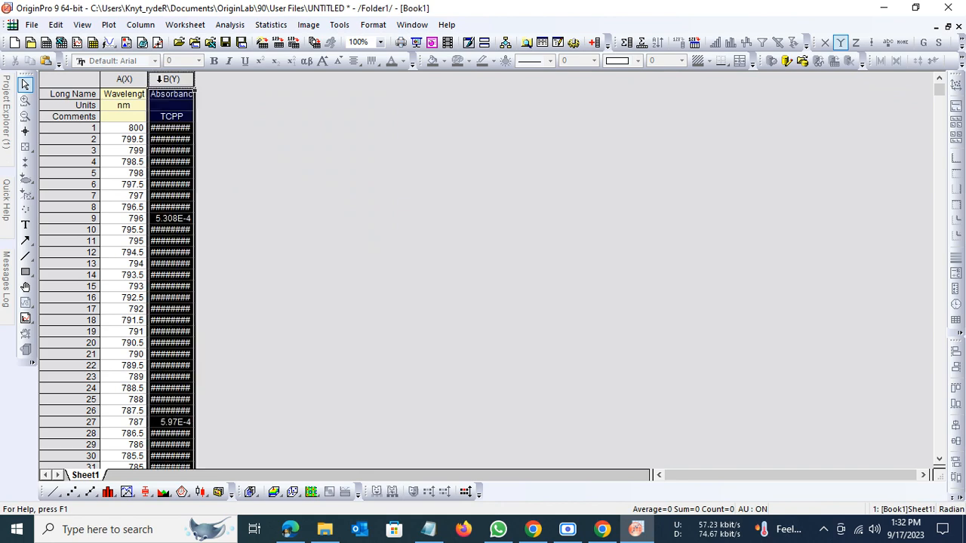
{"action": "right_click", "coordinate": [160, 79]}
{"action": "left_click", "coordinate": [203, 98]}
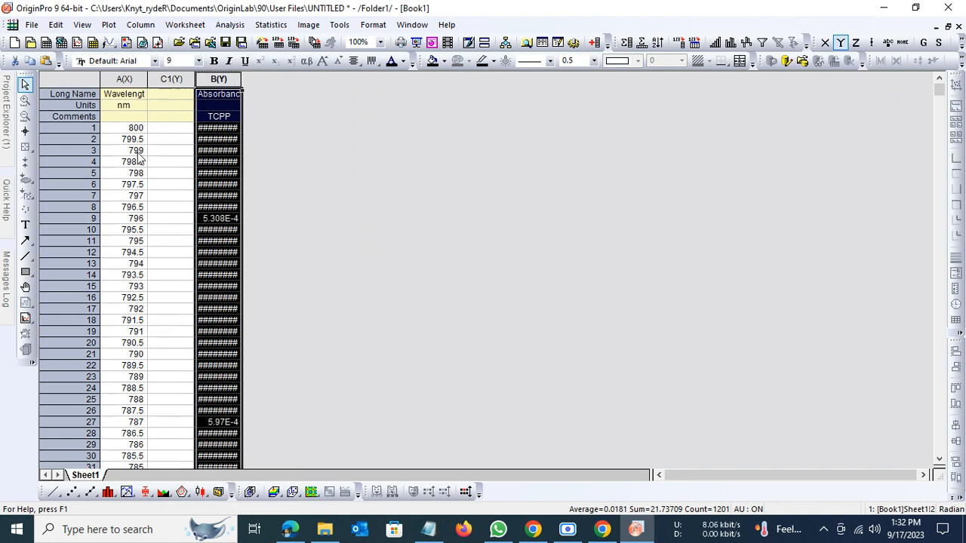
{"action": "left_click", "coordinate": [128, 133]}
{"action": "key", "text": "ctrl+v"}
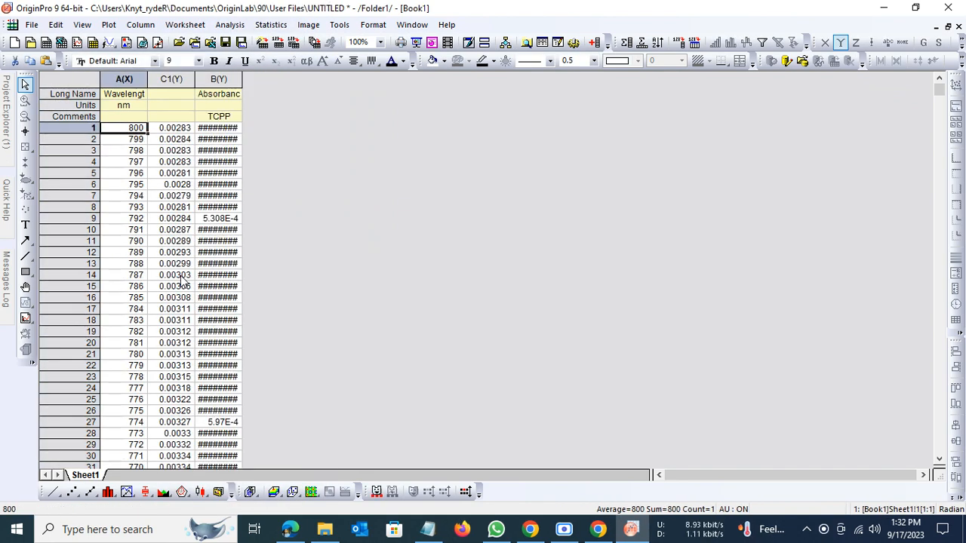
Look through the pasted E3IA rows, then undo both the paste and the column insertion.
{"action": "left_click", "coordinate": [387, 233]}
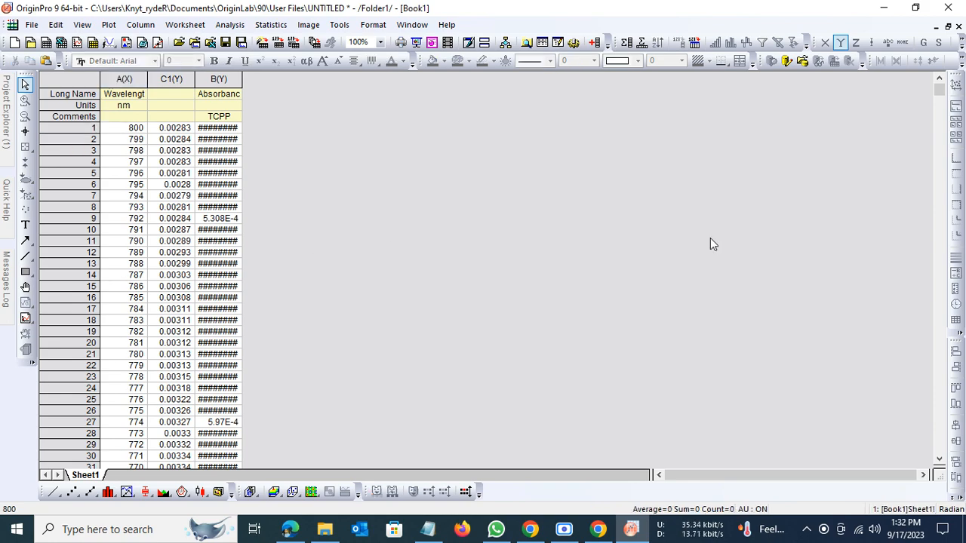
{"action": "mouse_move", "coordinate": [939, 102]}
{"action": "left_mouse_down"}
{"action": "mouse_move", "coordinate": [940, 351]}
{"action": "mouse_move", "coordinate": [935, 87]}
{"action": "left_mouse_up"}
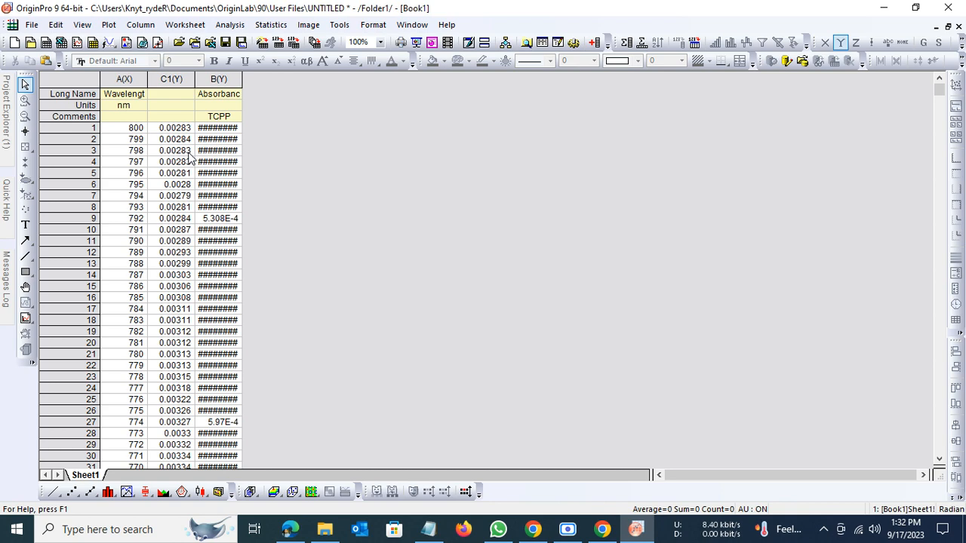
{"action": "scroll", "coordinate": [188, 160], "scroll_direction": "down", "scroll_amount": 4}
{"action": "scroll", "coordinate": [188, 160], "scroll_direction": "down", "scroll_amount": 10}
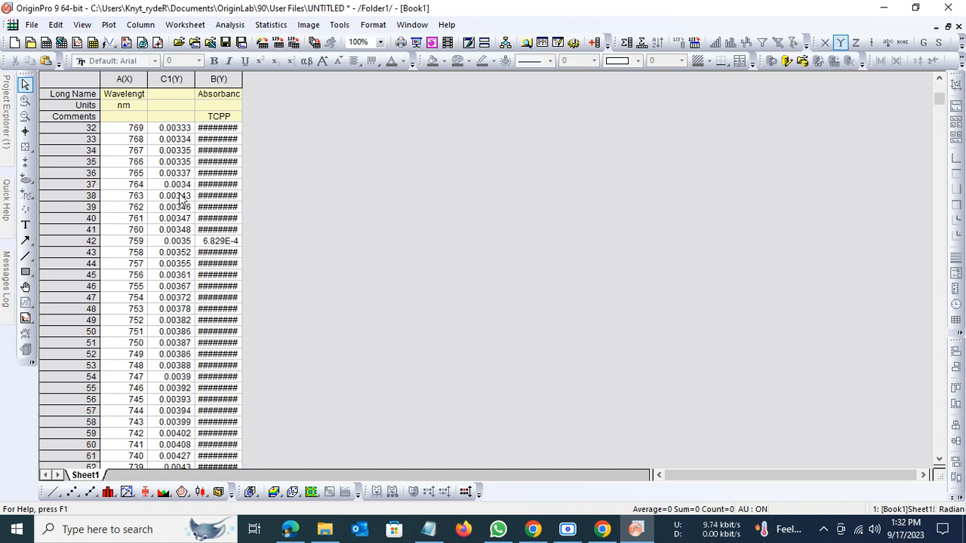
{"action": "mouse_move", "coordinate": [940, 102]}
{"action": "left_mouse_down"}
{"action": "mouse_move", "coordinate": [942, 281]}
{"action": "mouse_move", "coordinate": [942, 89]}
{"action": "left_mouse_up"}
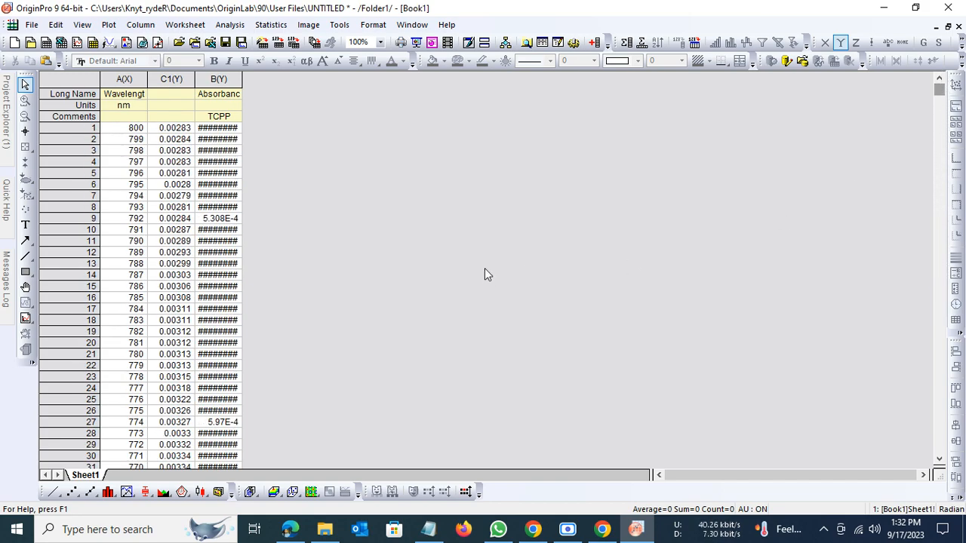
{"action": "key", "text": "ctrl+z"}
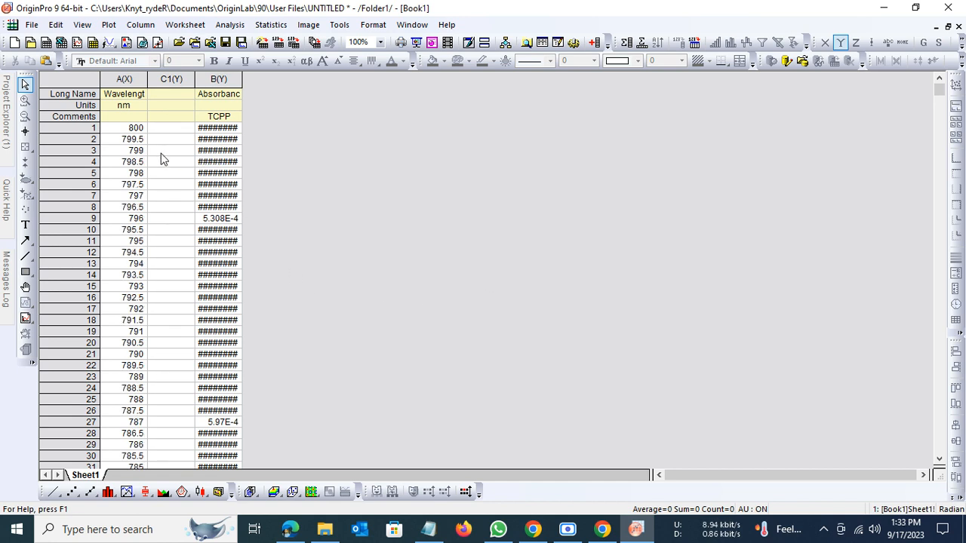
{"action": "key", "text": "ctrl+z"}
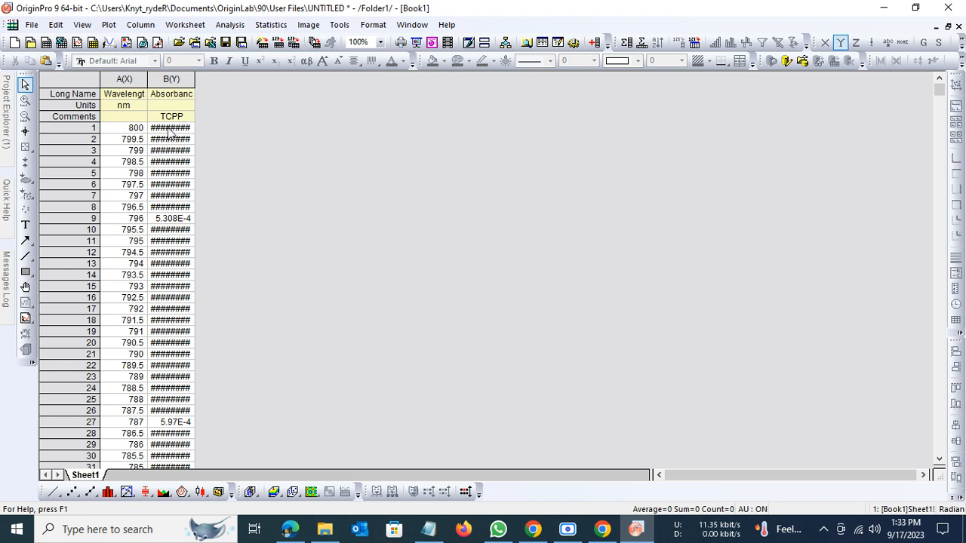
Examine the spacing between successive wavelength values in the first rows of column A.
{"action": "left_click", "coordinate": [138, 129]}
{"action": "left_click", "coordinate": [142, 142]}
{"action": "left_click", "coordinate": [135, 120]}
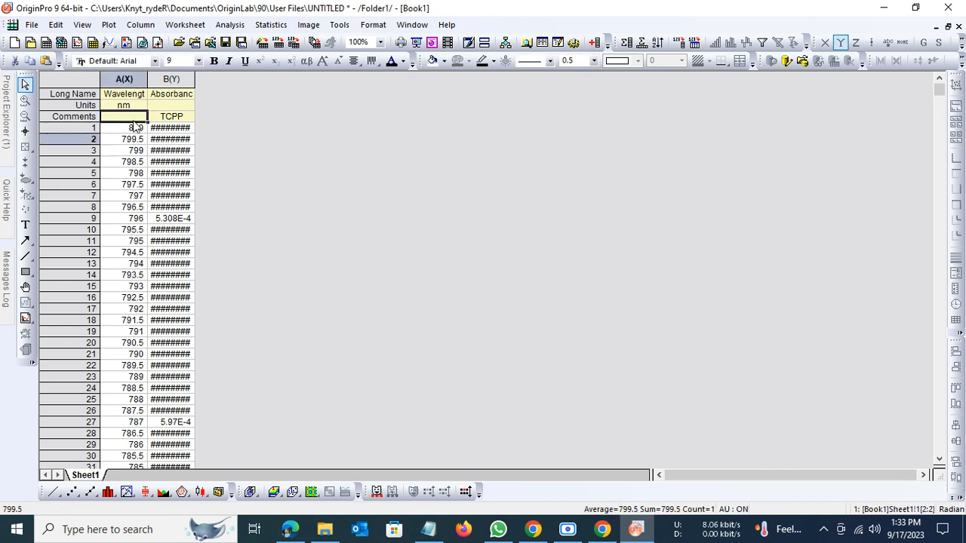
{"action": "left_click", "coordinate": [132, 140]}
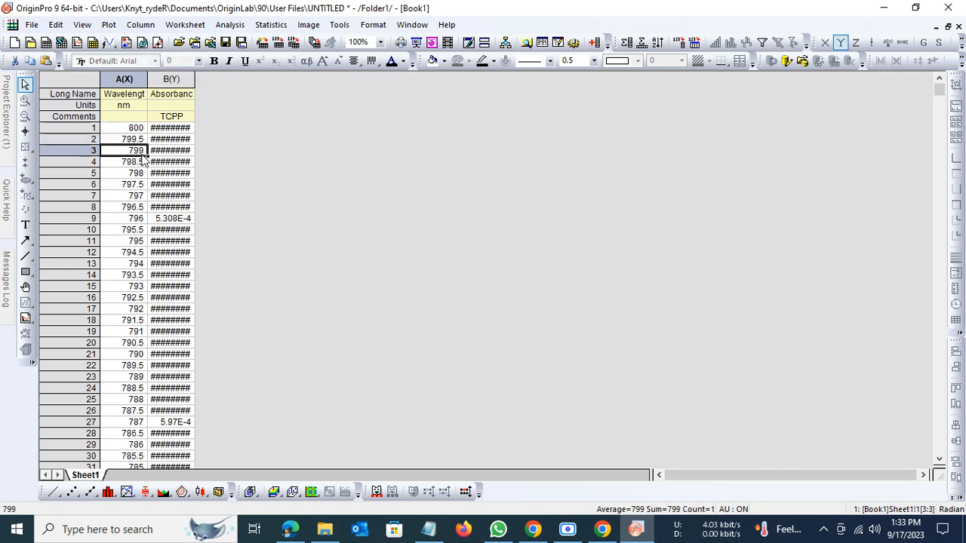
{"action": "left_click", "coordinate": [143, 151]}
{"action": "left_click", "coordinate": [132, 127]}
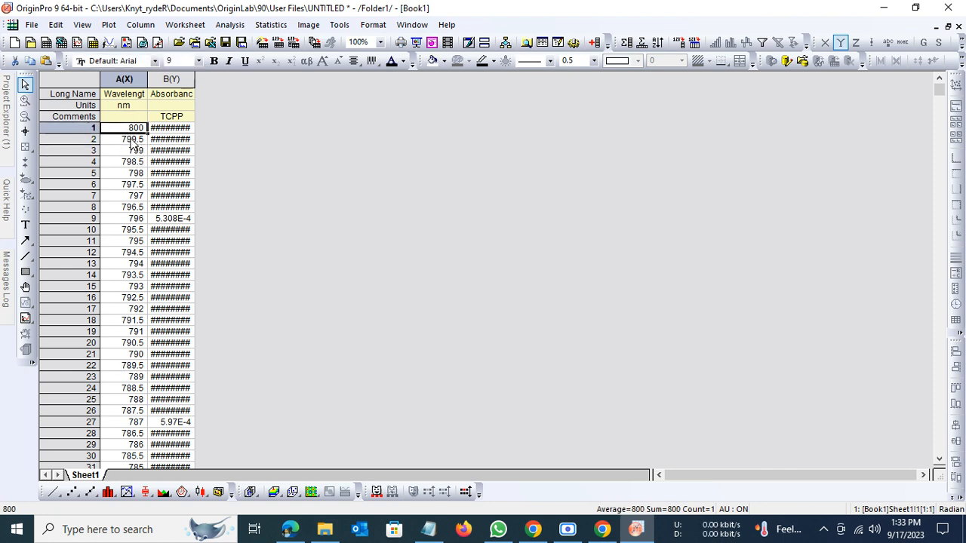
{"action": "left_click", "coordinate": [132, 139]}
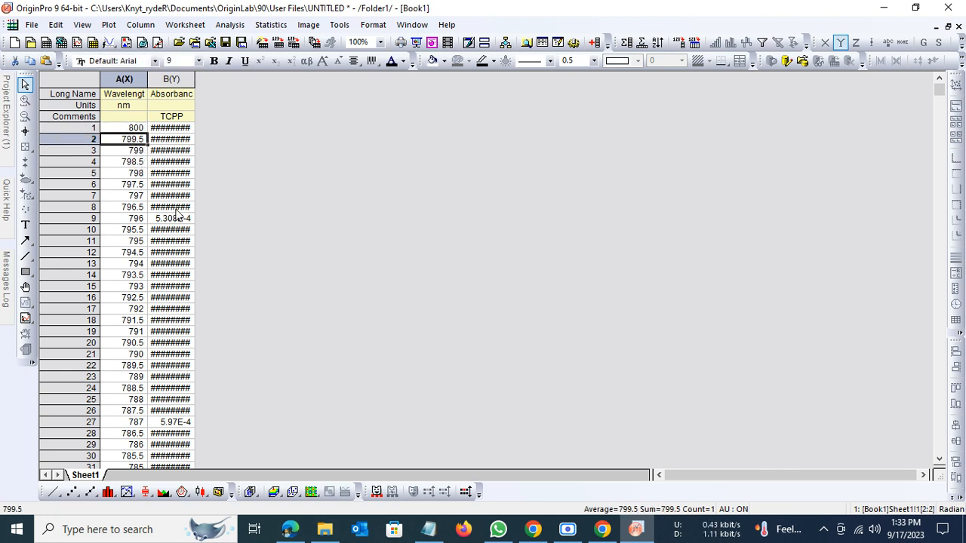
Examine the wavelength spacing in the open E3IA UV.txt file for comparison and return to the OriginPro worksheet.
{"action": "left_click", "coordinate": [428, 529]}
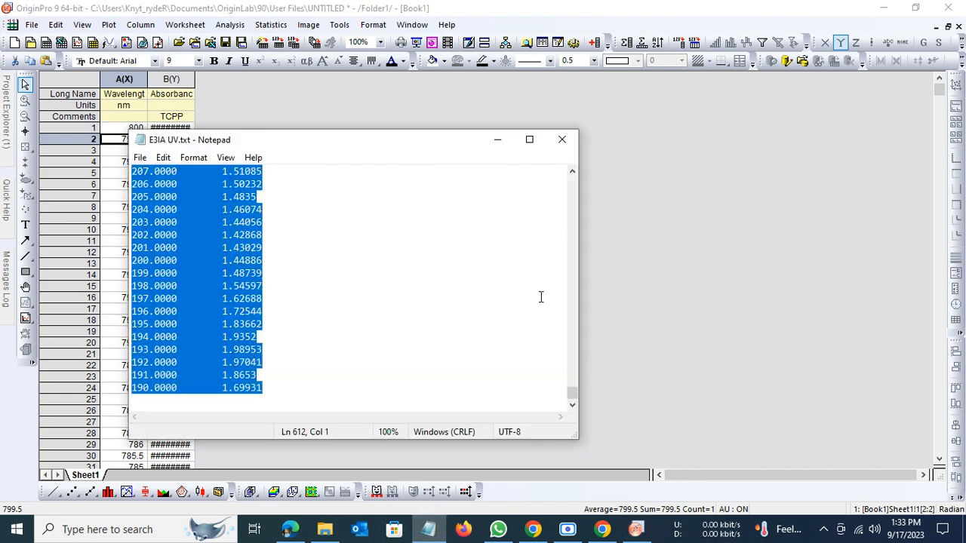
{"action": "left_click_drag", "start_coordinate": [572, 237], "coordinate": [572, 180]}
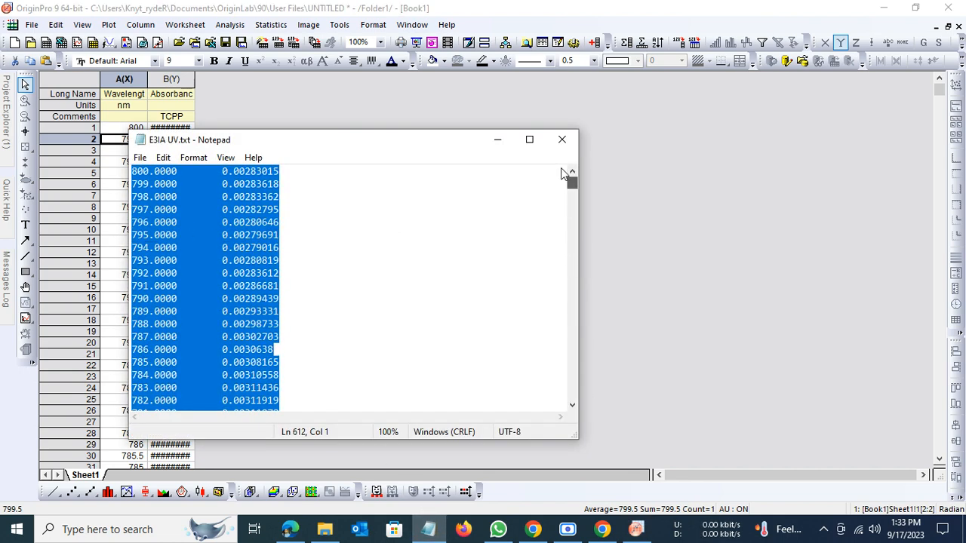
{"action": "left_click", "coordinate": [153, 172]}
{"action": "left_click", "coordinate": [155, 184]}
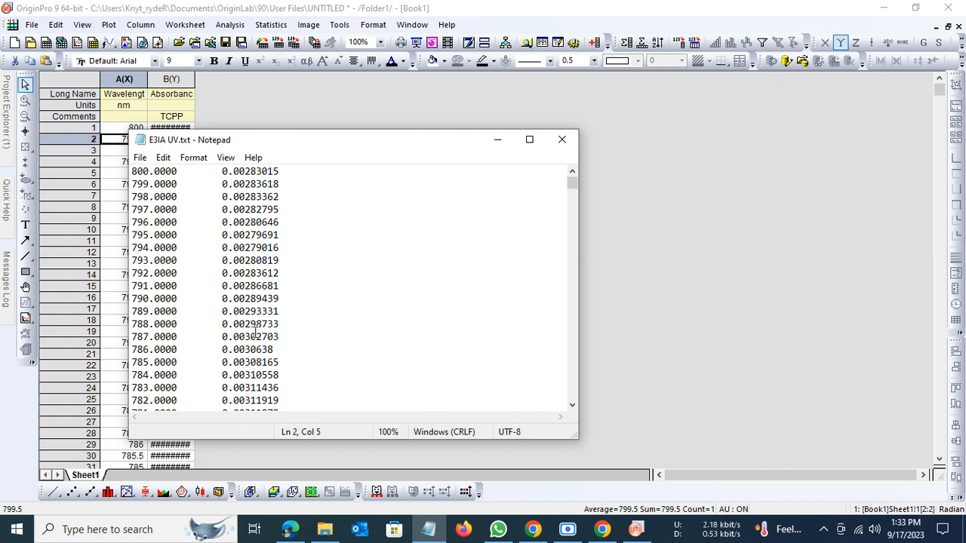
{"action": "mouse_move", "coordinate": [573, 182]}
{"action": "left_mouse_down"}
{"action": "mouse_move", "coordinate": [572, 400]}
{"action": "mouse_move", "coordinate": [575, 171]}
{"action": "left_mouse_up"}
{"action": "left_click", "coordinate": [604, 166]}
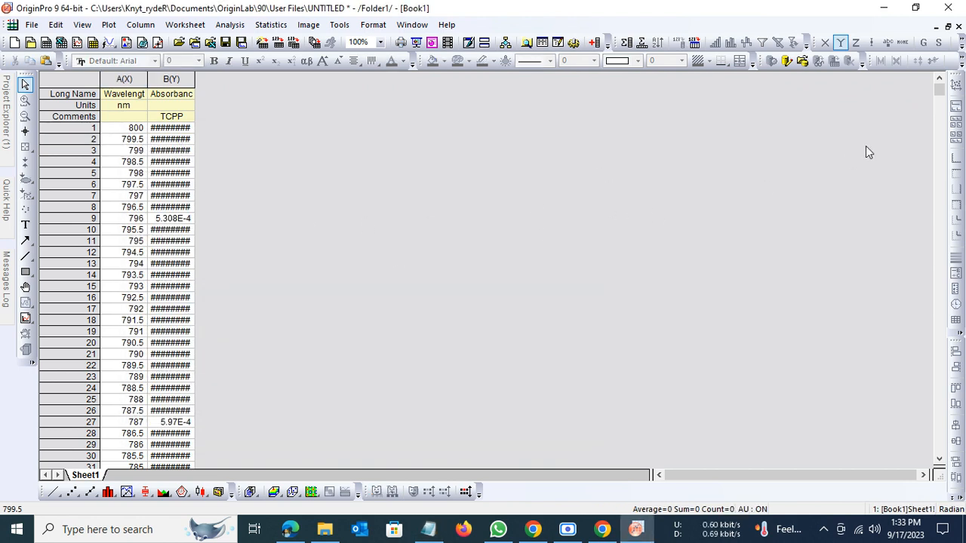
{"action": "mouse_move", "coordinate": [939, 92]}
{"action": "left_mouse_down"}
{"action": "mouse_move", "coordinate": [941, 453]}
{"action": "mouse_move", "coordinate": [943, 76]}
{"action": "left_mouse_up"}
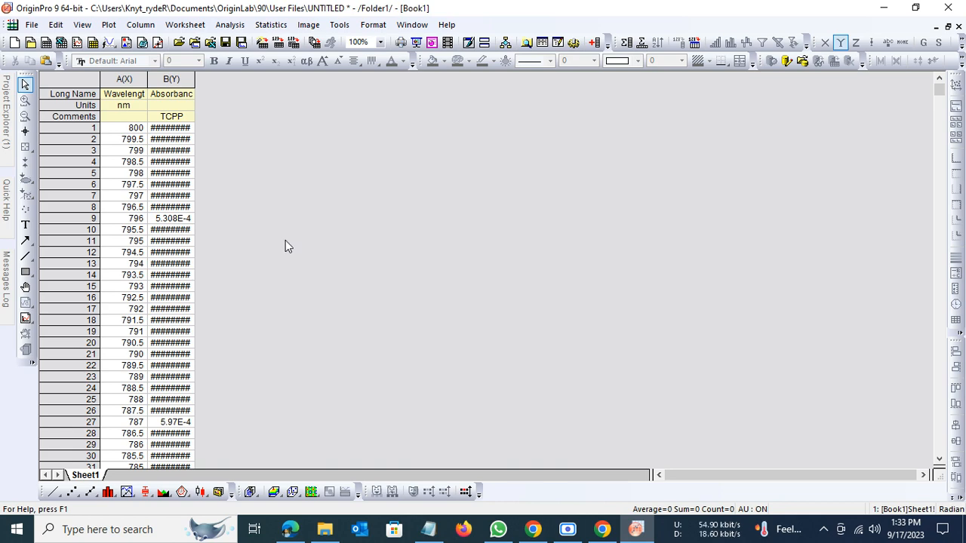
Launch Excel from the Windows search and create a blank workbook.
{"action": "left_click", "coordinate": [88, 539]}
{"action": "type", "text": "Ex"}
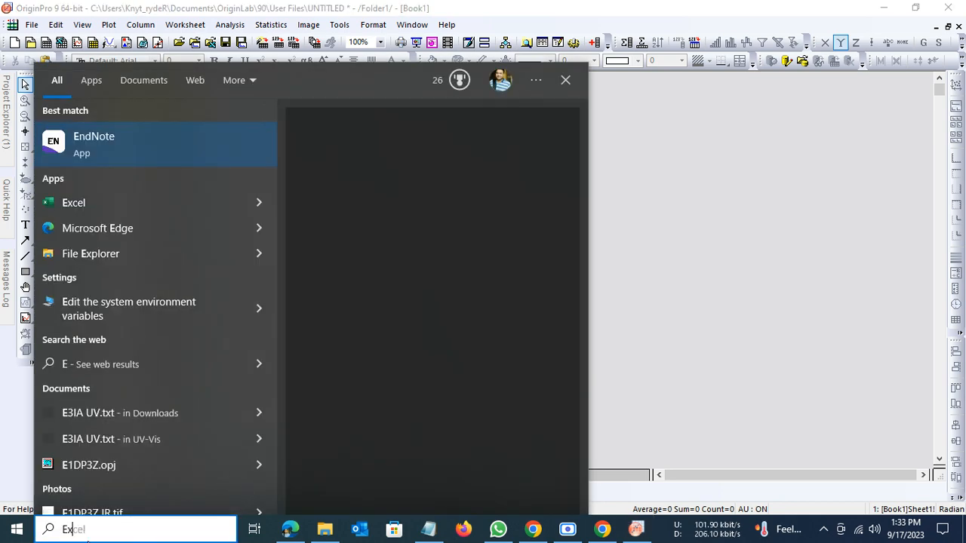
{"action": "type", "text": "cel"}
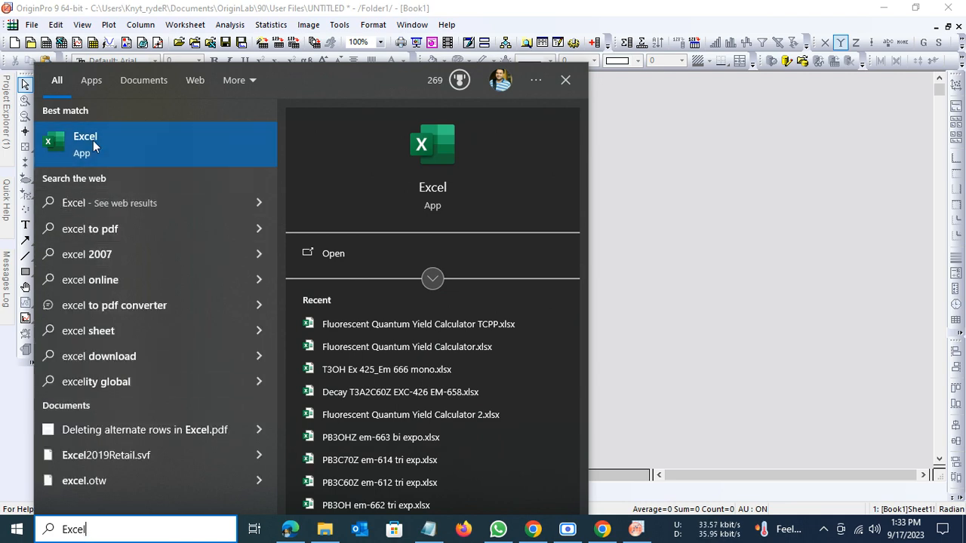
{"action": "left_click", "coordinate": [94, 145]}
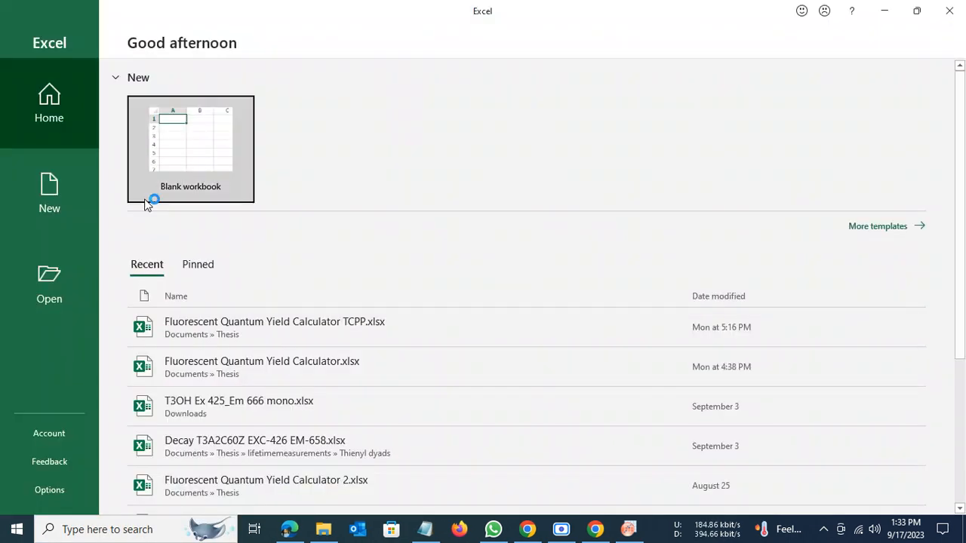
{"action": "left_click", "coordinate": [190, 157]}
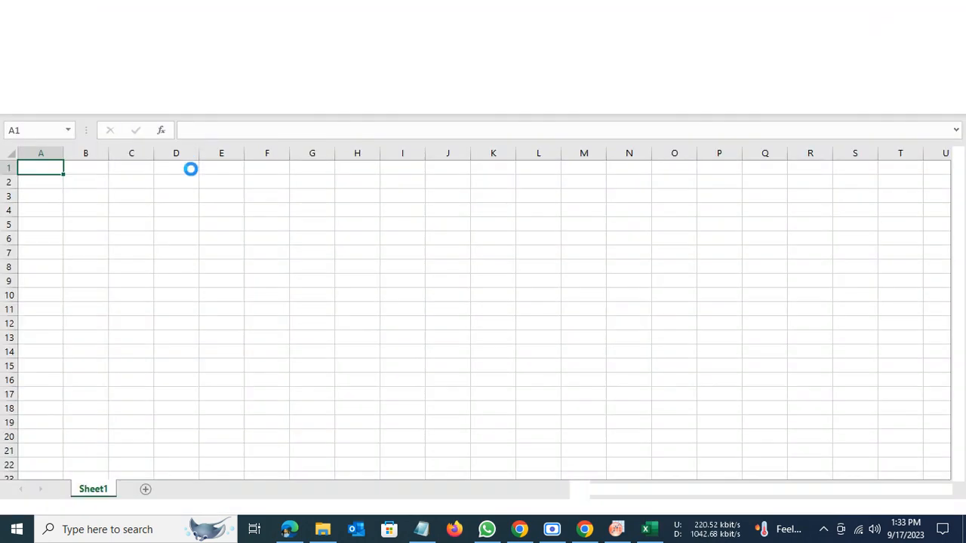
Copy all Wavelength and Absorbance data rows from the OriginPro worksheet and paste them into the Excel sheet starting at cell A2.
{"action": "left_click", "coordinate": [627, 532]}
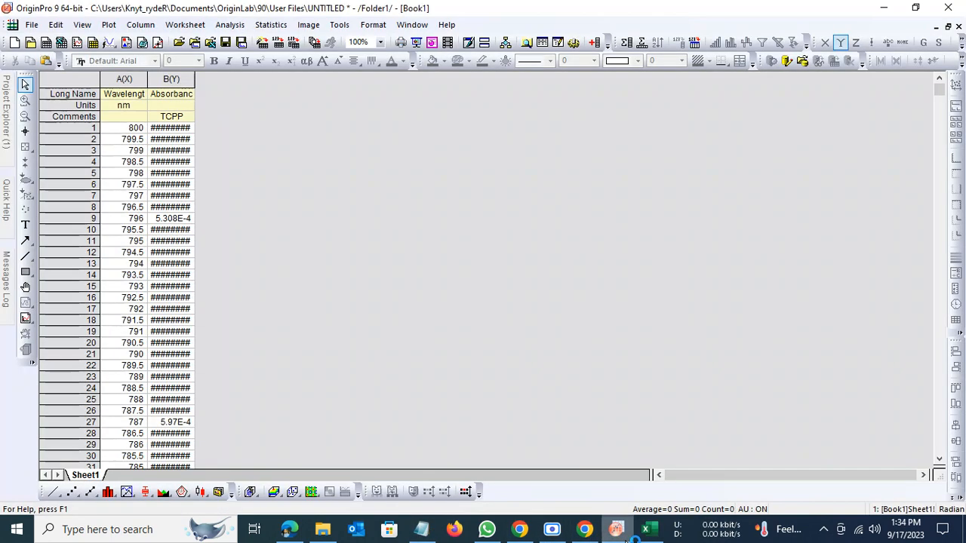
{"action": "left_click", "coordinate": [130, 130]}
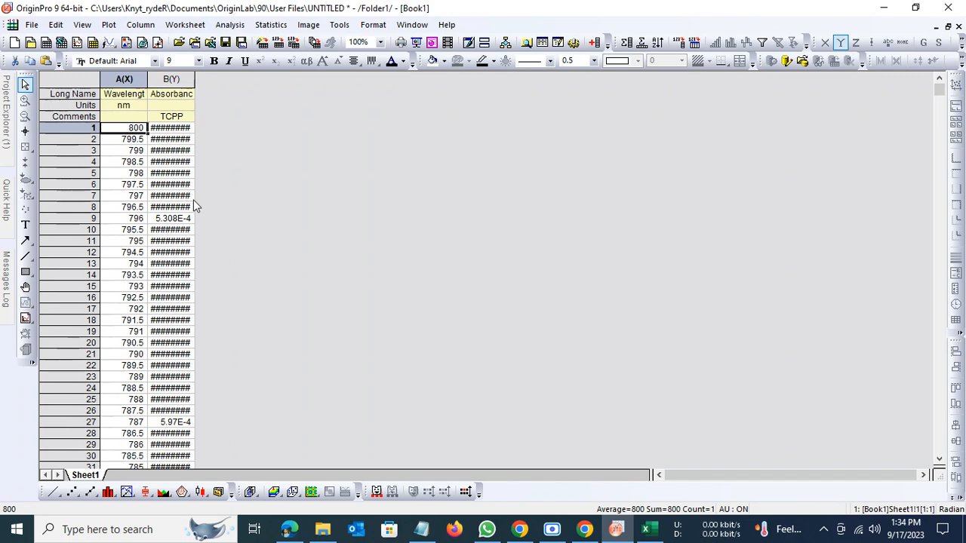
{"action": "key", "text": "shift+Right"}
{"action": "key", "text": "ctrl+shift+Down"}
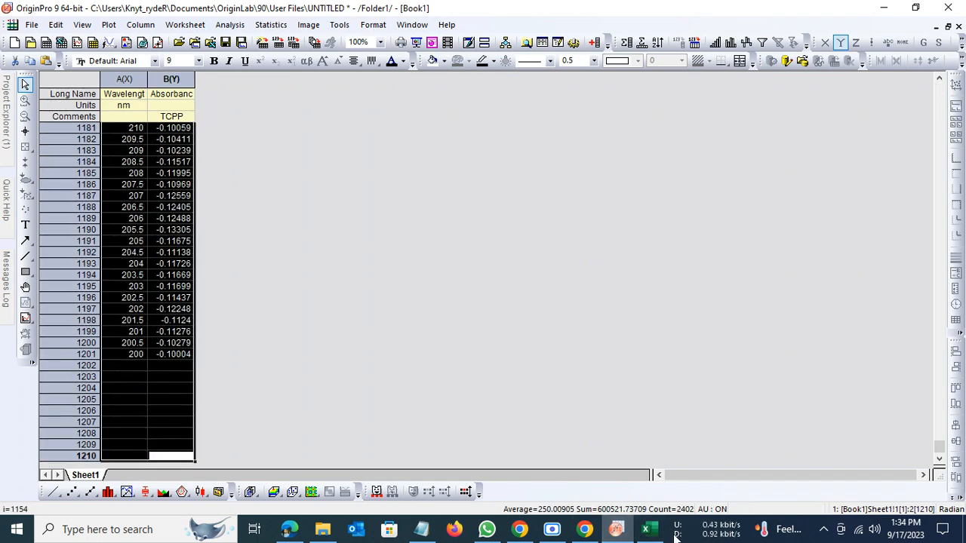
{"action": "left_click", "coordinate": [647, 530]}
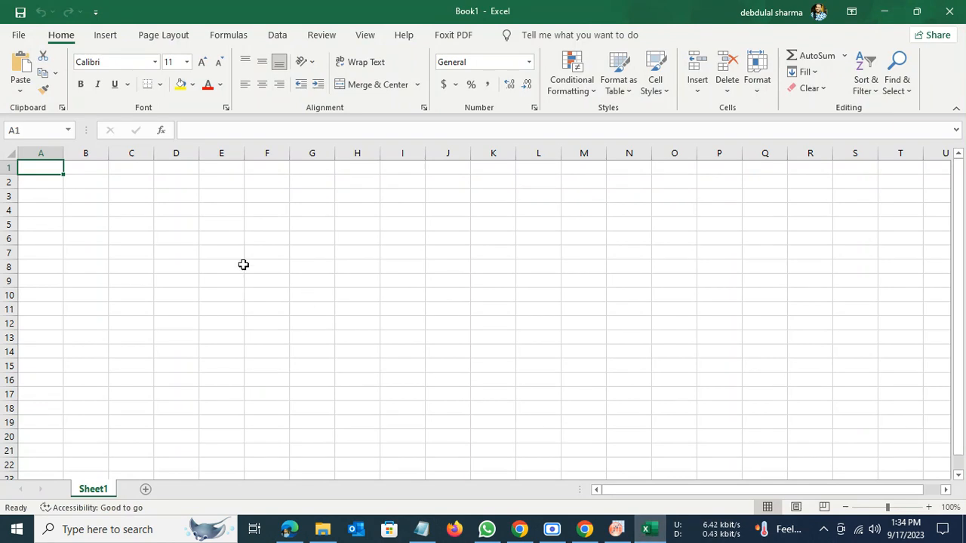
{"action": "left_click", "coordinate": [49, 188]}
{"action": "key", "text": "ctrl+v"}
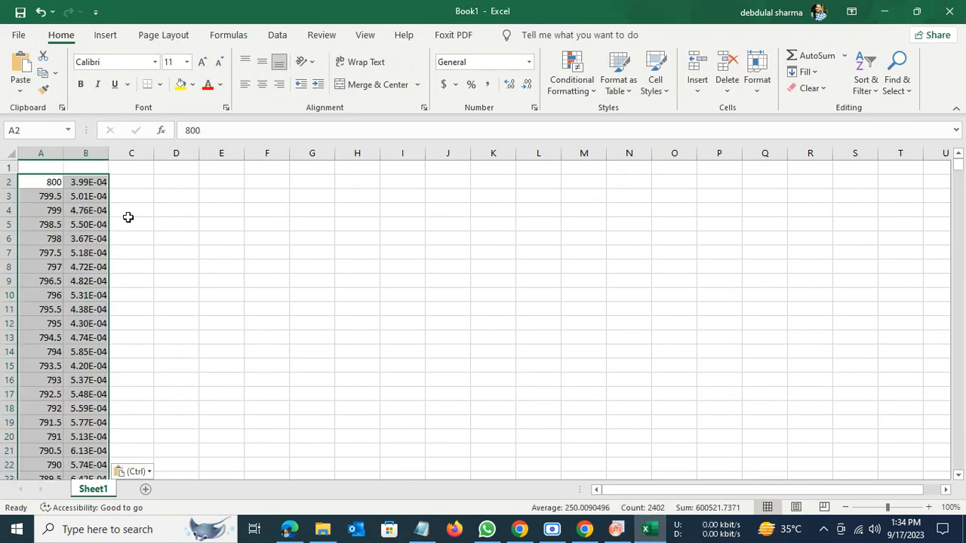
{"action": "left_click", "coordinate": [170, 225]}
Add the header Wavelength in cell A1 with column A's width fitted to the text, and move to cell B1.
{"action": "left_click", "coordinate": [47, 168]}
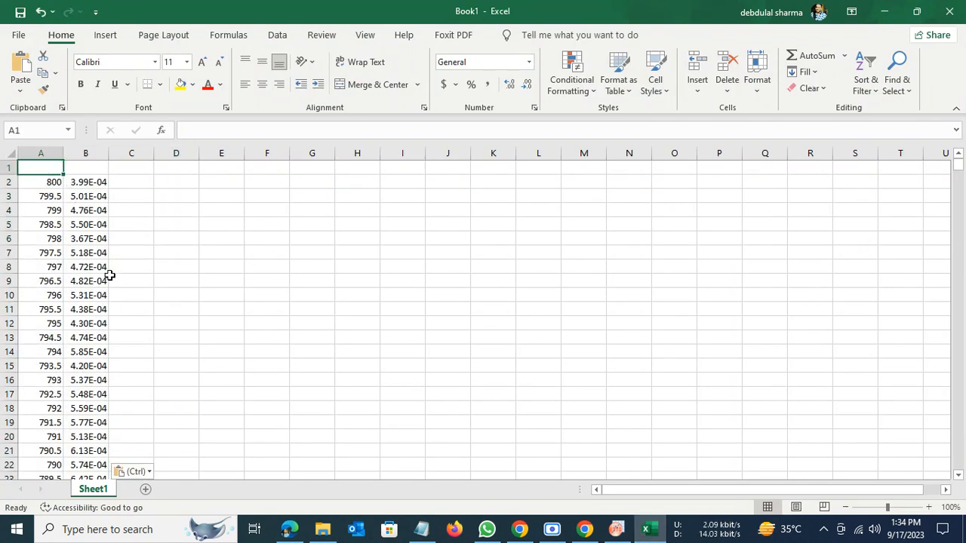
{"action": "type", "text": "Wave"}
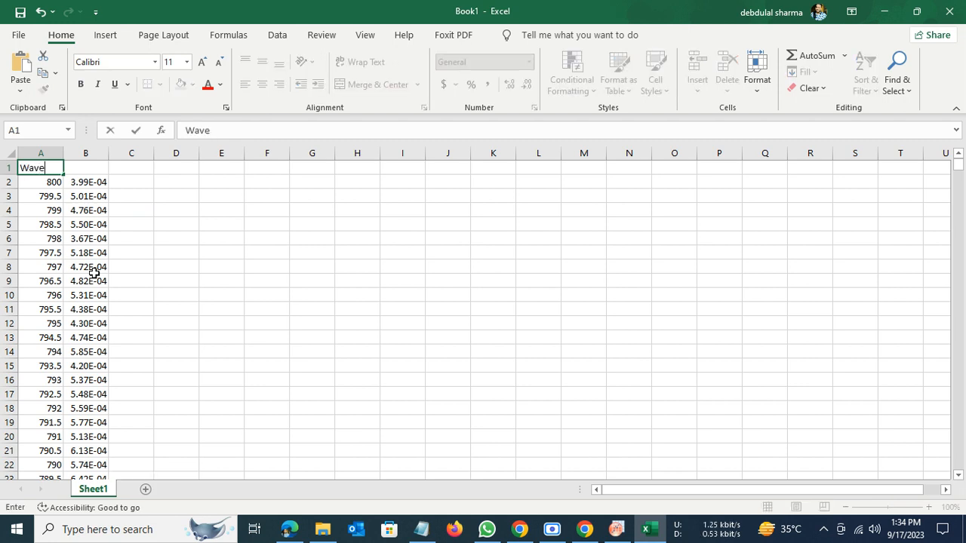
{"action": "type", "text": "length"}
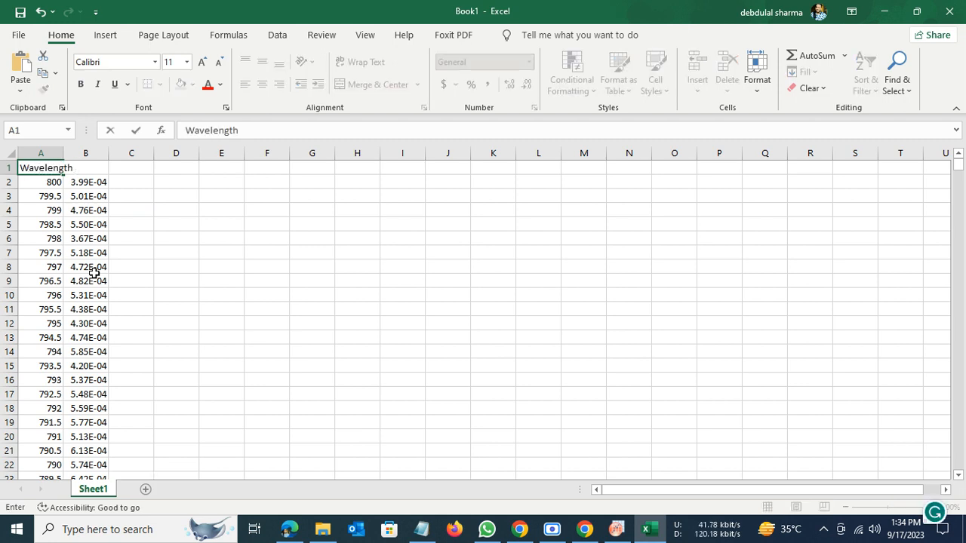
{"action": "left_click", "coordinate": [339, 254]}
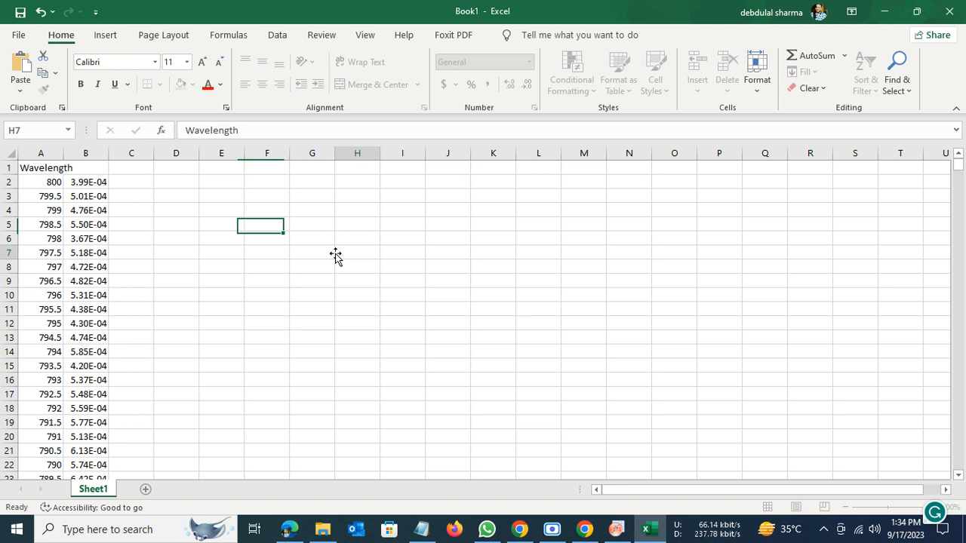
{"action": "double_click", "coordinate": [65, 152]}
{"action": "left_click", "coordinate": [104, 167]}
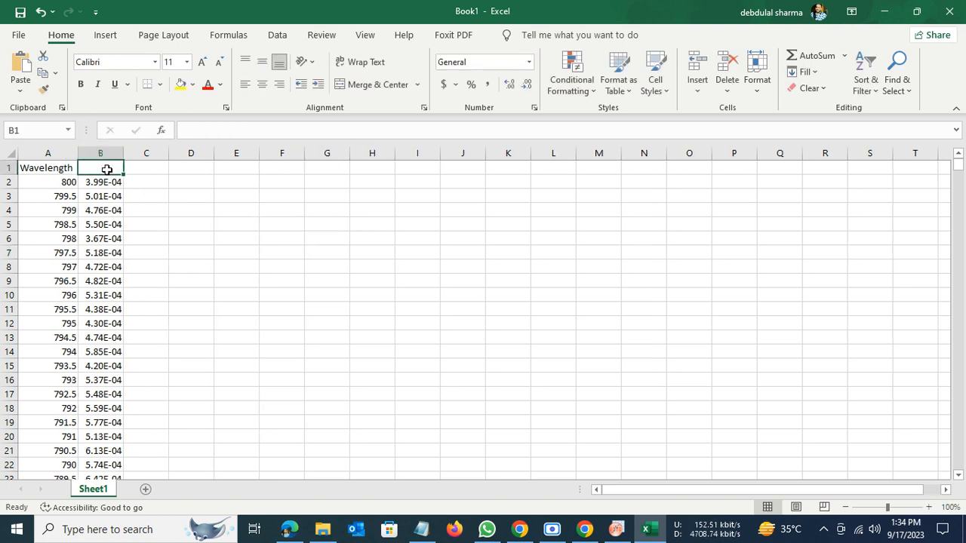
Add the header Absorbance in cell B1 and fit column B's width to the text.
{"action": "type", "text": "Abso"}
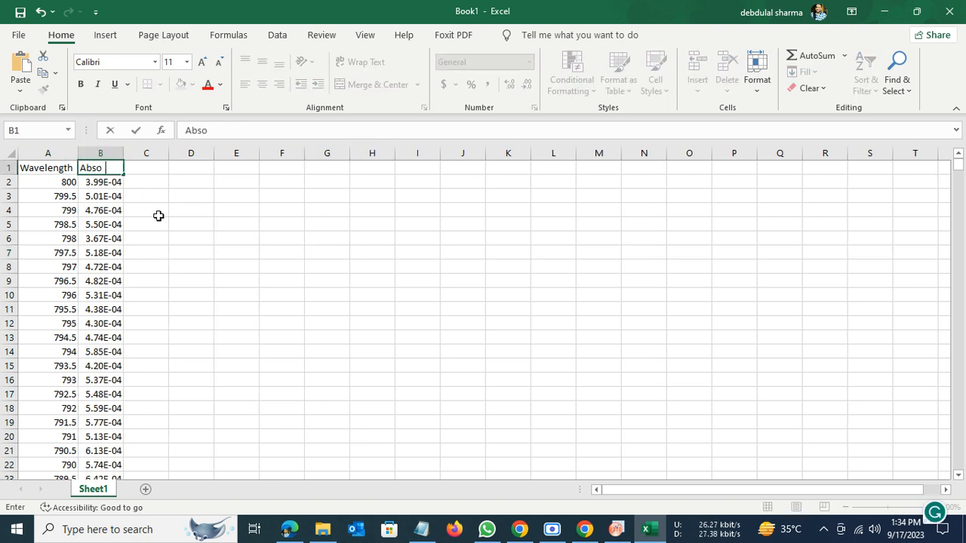
{"action": "type", "text": "rbance"}
{"action": "key", "text": "Return"}
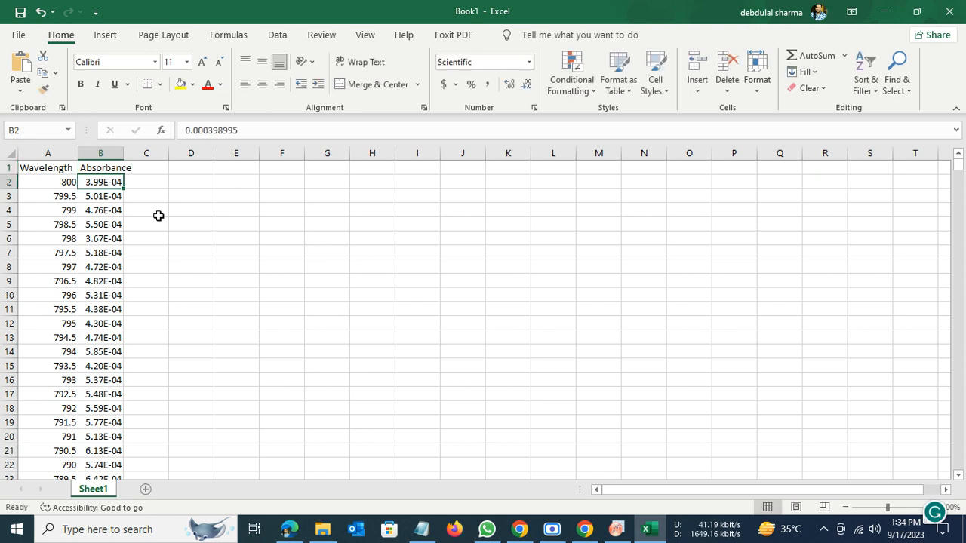
{"action": "double_click", "coordinate": [122, 153]}
{"action": "left_click", "coordinate": [191, 219]}
Add the header Helper Column in cell C1 and fit column C's width to the text.
{"action": "left_click", "coordinate": [156, 169]}
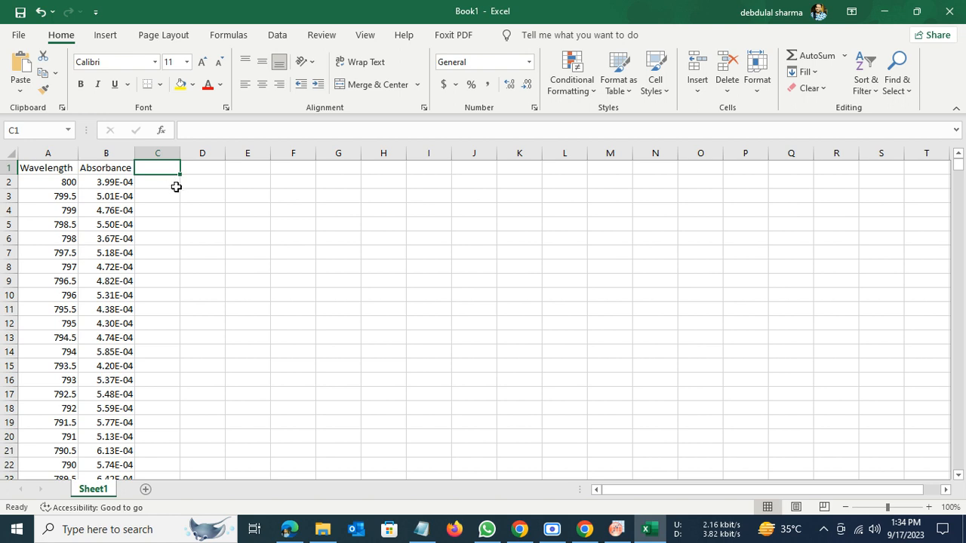
{"action": "type", "text": "Hel"}
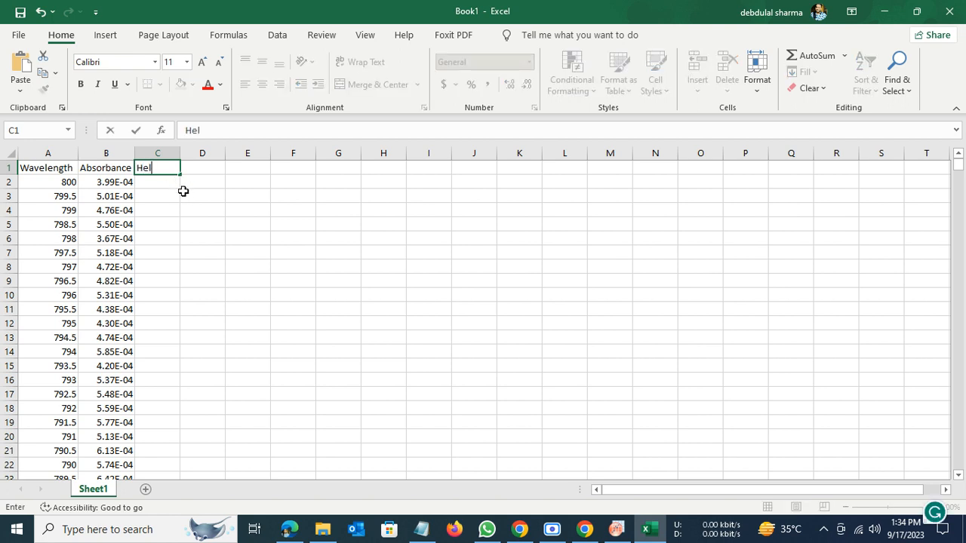
{"action": "type", "text": "per Column"}
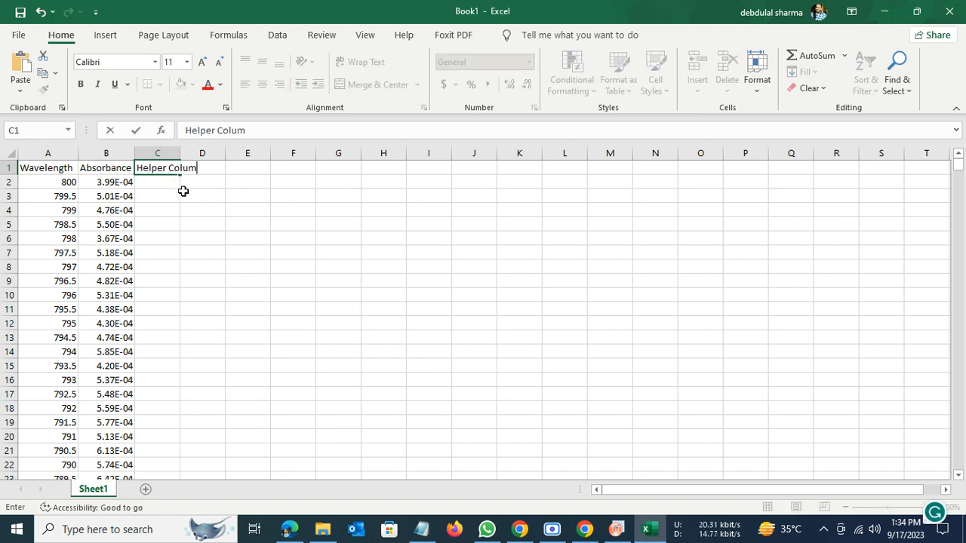
{"action": "left_click", "coordinate": [211, 257]}
{"action": "double_click", "coordinate": [181, 154]}
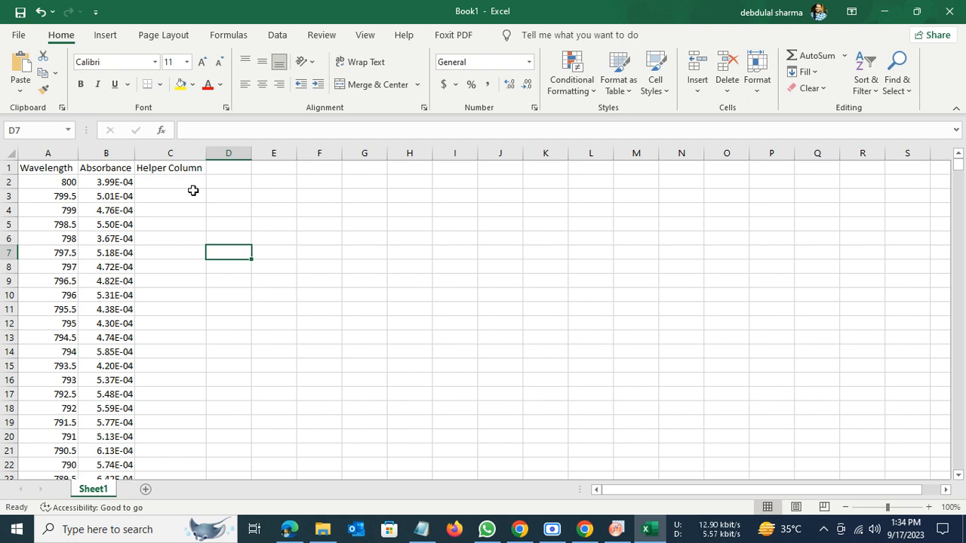
Enter the formula =ISEVEN(ROW()) in cell C2 and fill it down the Helper Column to the last data row.
{"action": "left_click", "coordinate": [186, 183]}
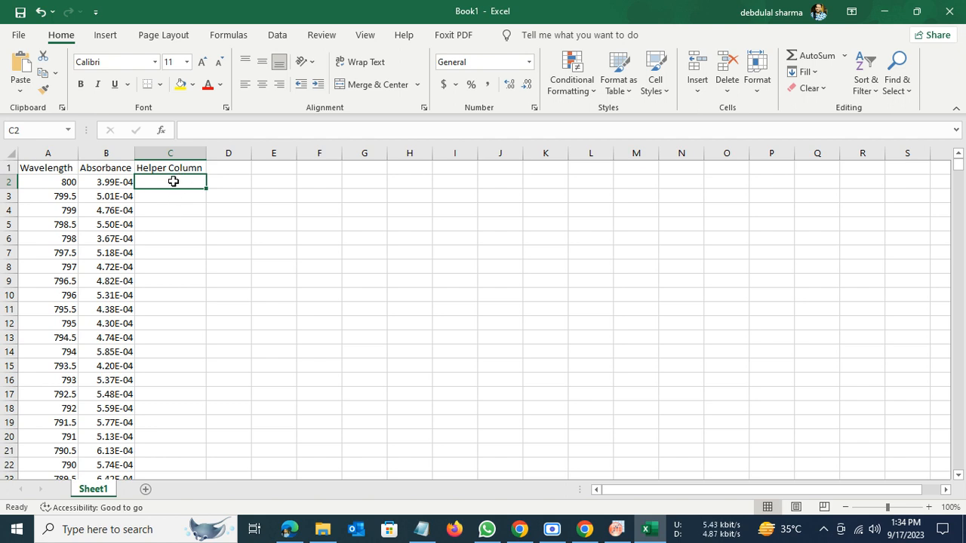
{"action": "type", "text": "="}
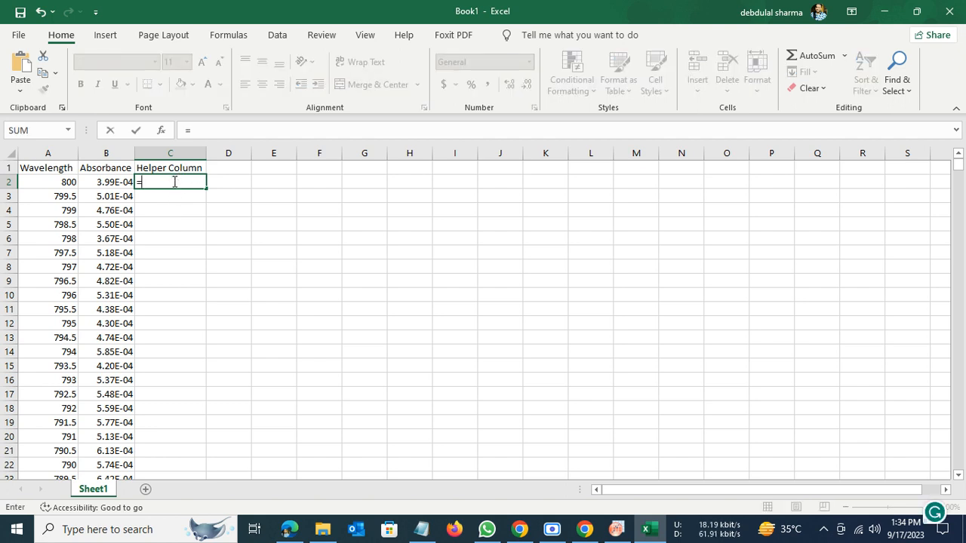
{"action": "type", "text": "ISEVEN"}
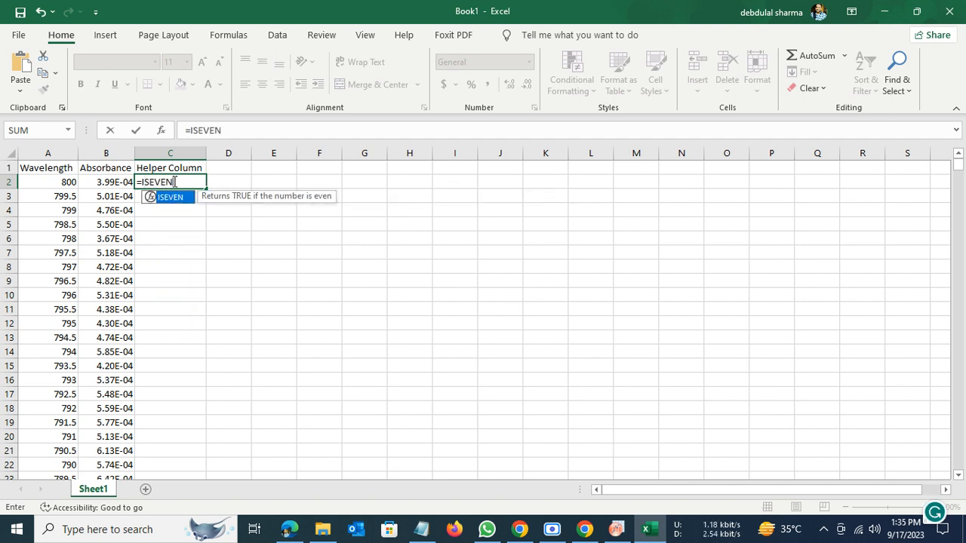
{"action": "type", "text": "(R"}
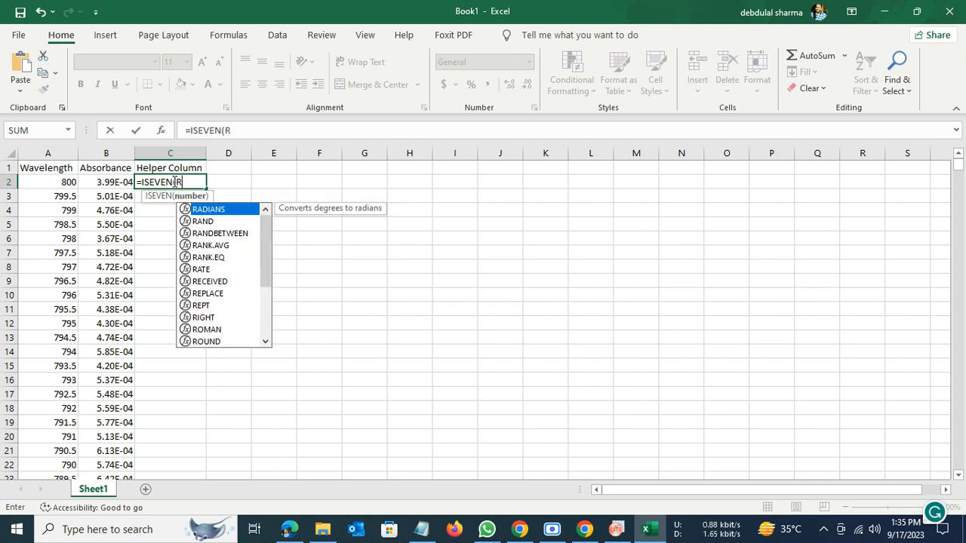
{"action": "type", "text": "OW())"}
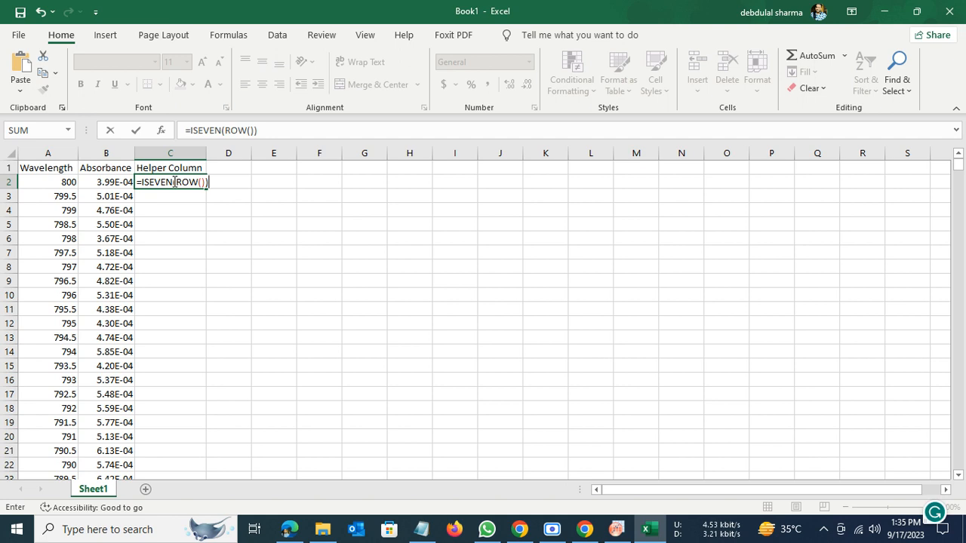
{"action": "key", "text": "Return"}
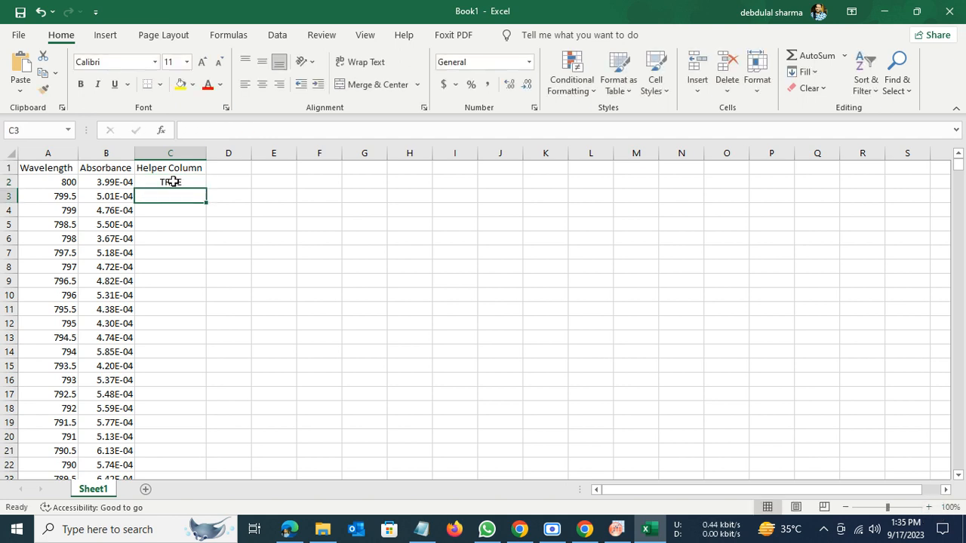
{"action": "left_click", "coordinate": [258, 239]}
{"action": "left_click", "coordinate": [184, 187]}
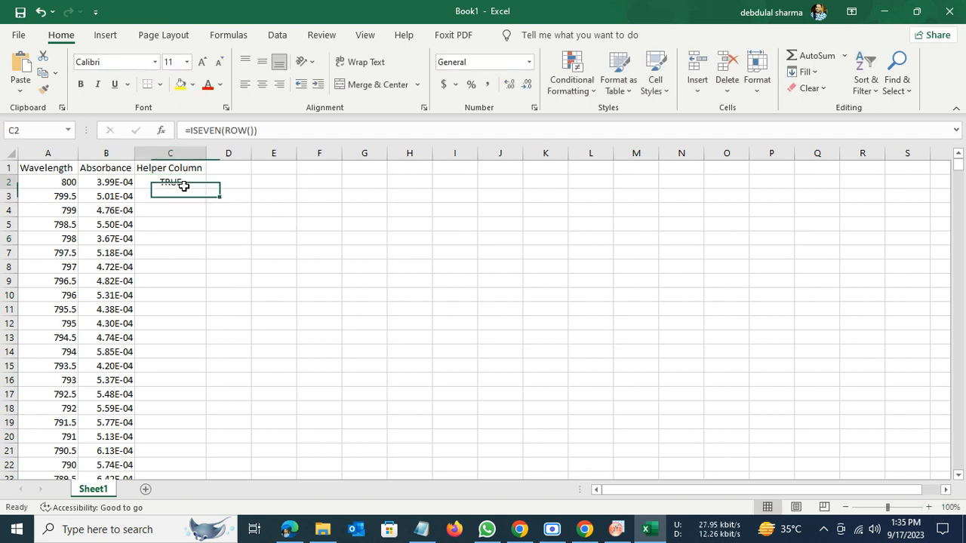
{"action": "double_click", "coordinate": [208, 189]}
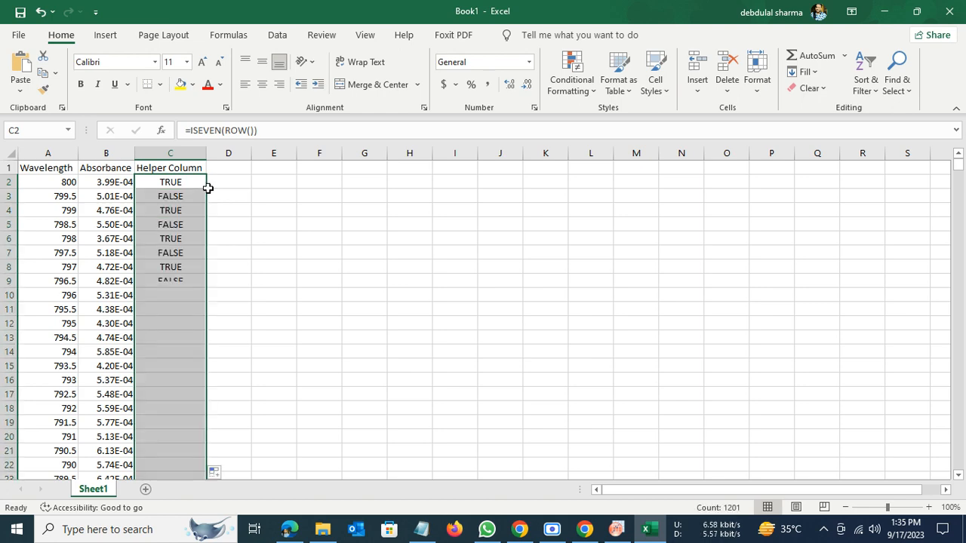
Check the filled Helper Column values down to the last data row at wavelength 200.
{"action": "scroll", "coordinate": [285, 351], "scroll_direction": "down", "scroll_amount": 5}
{"action": "scroll", "coordinate": [286, 351], "scroll_direction": "down", "scroll_amount": 5}
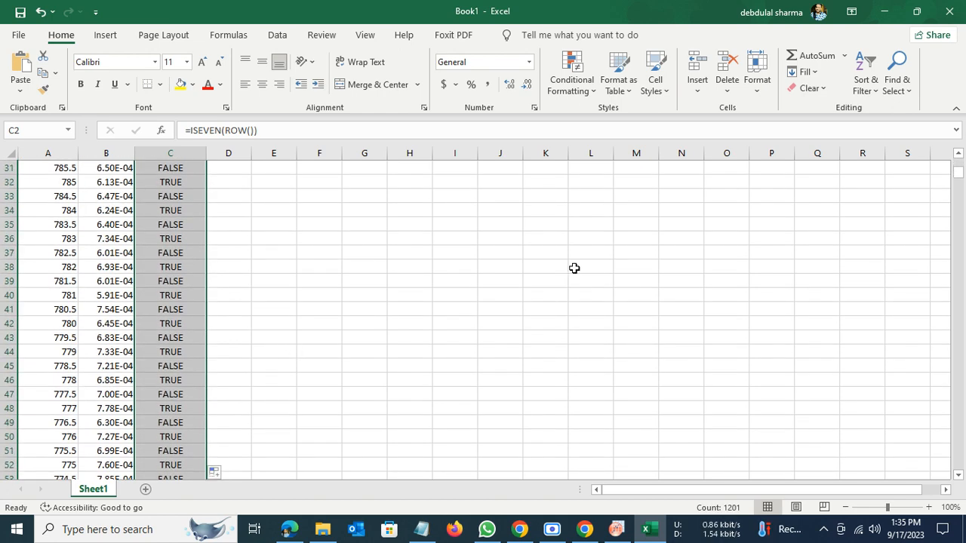
{"action": "left_click_drag", "start_coordinate": [959, 178], "coordinate": [959, 473]}
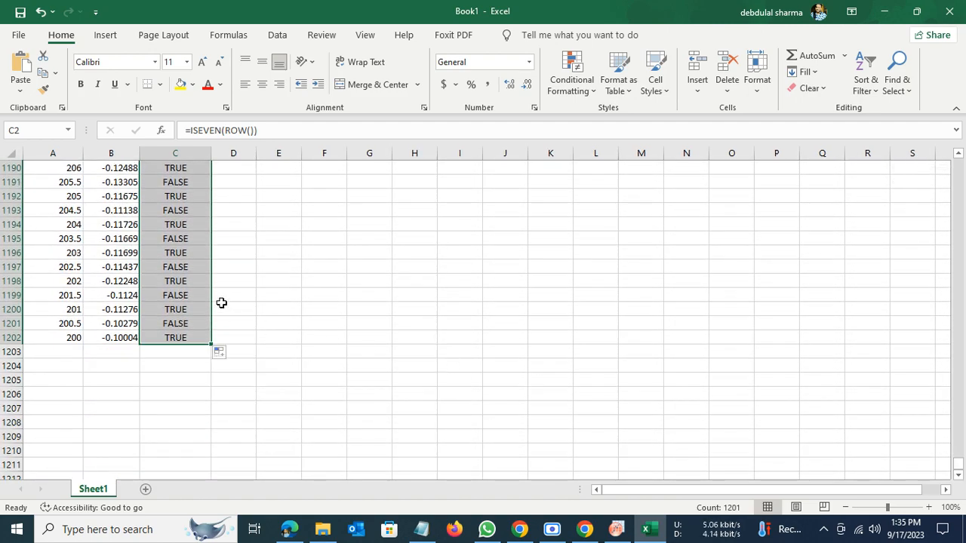
{"action": "left_click", "coordinate": [223, 336]}
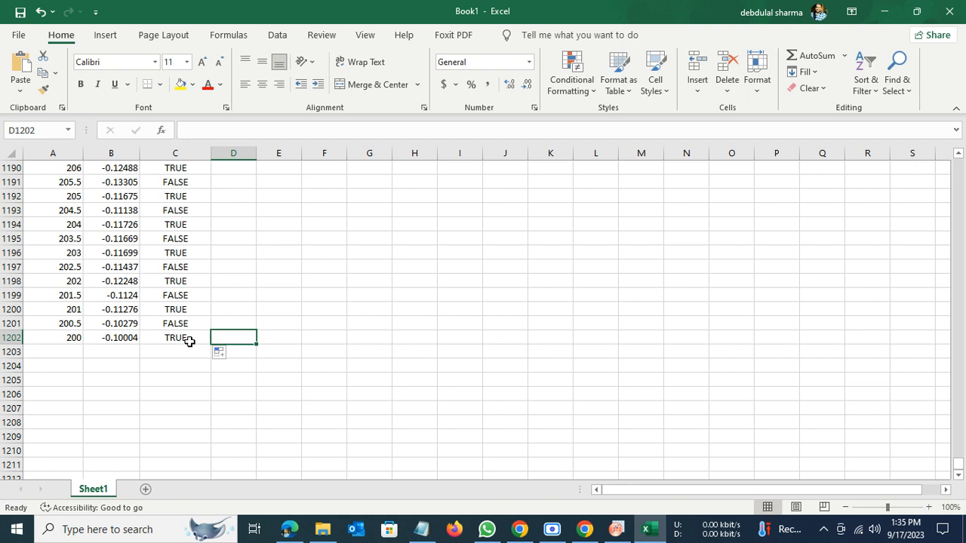
{"action": "left_click", "coordinate": [189, 341]}
{"action": "left_click", "coordinate": [190, 311]}
{"action": "left_click", "coordinate": [188, 323]}
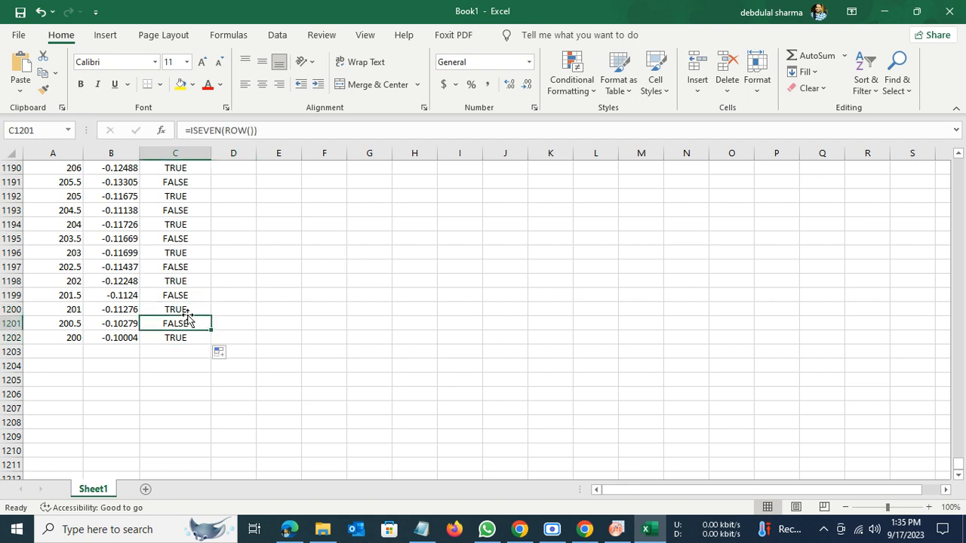
{"action": "left_click", "coordinate": [182, 295]}
{"action": "left_click", "coordinate": [179, 251]}
{"action": "left_click", "coordinate": [179, 223]}
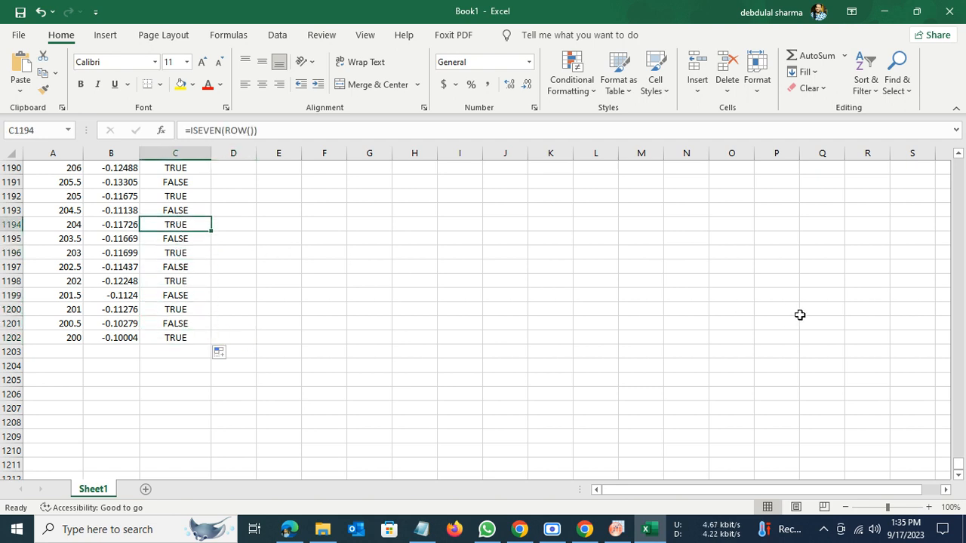
Return to the start of the data and compare the row numbers of rows 2 and 3 with their Helper Column results.
{"action": "left_click_drag", "start_coordinate": [959, 464], "coordinate": [959, 162]}
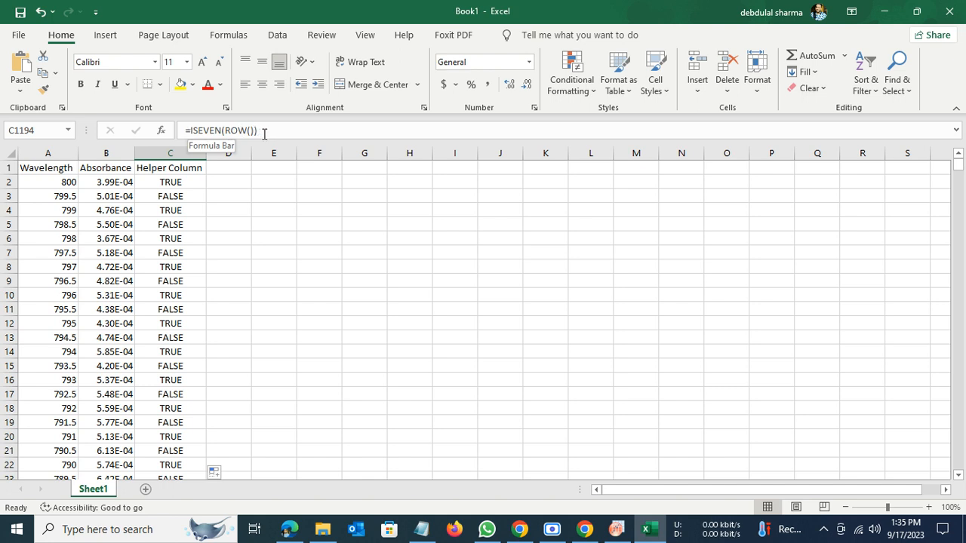
{"action": "left_click", "coordinate": [188, 186]}
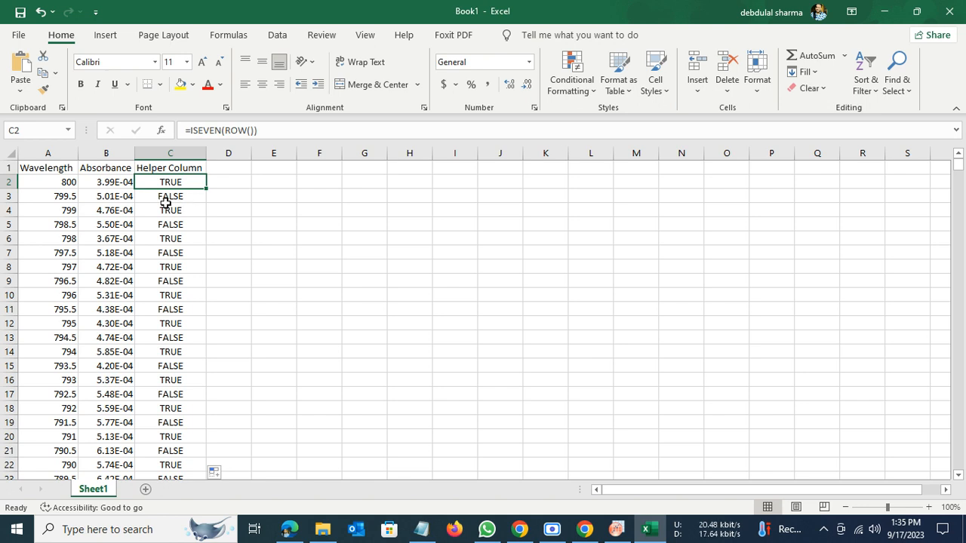
{"action": "left_click", "coordinate": [5, 182]}
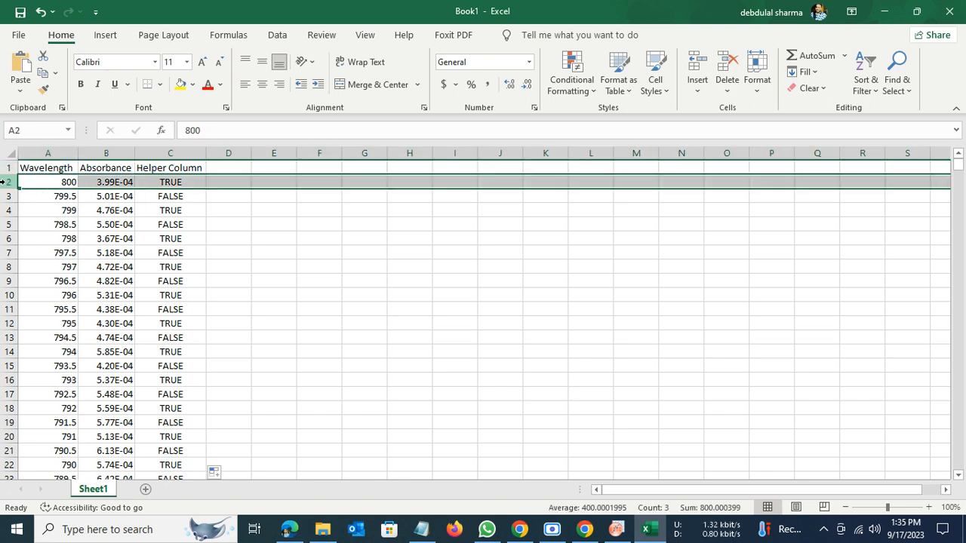
{"action": "left_click", "coordinate": [167, 180]}
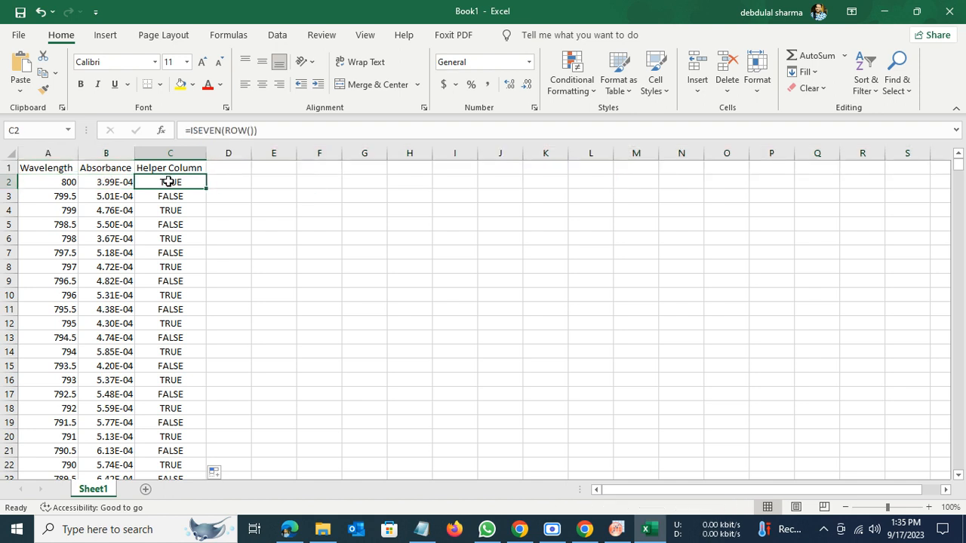
{"action": "left_click", "coordinate": [6, 197]}
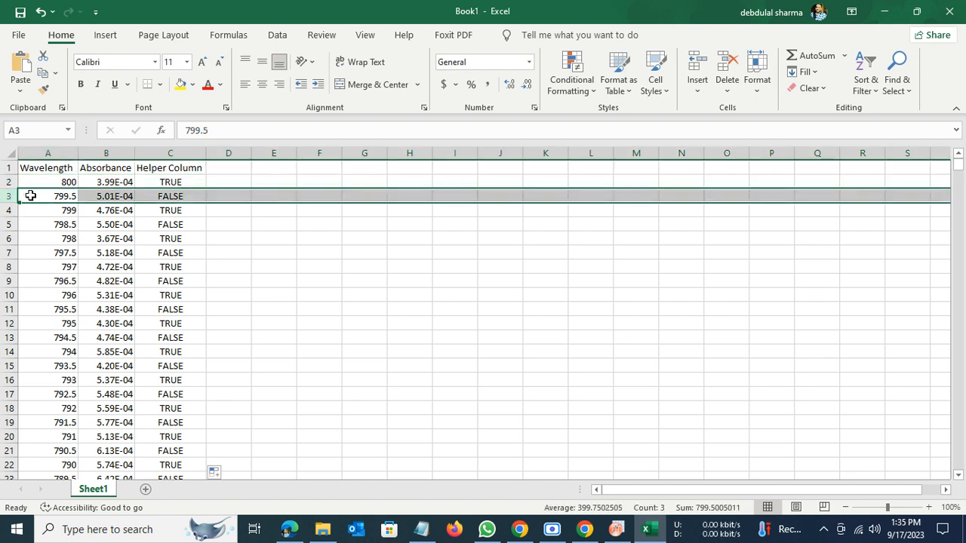
{"action": "left_click", "coordinate": [194, 194]}
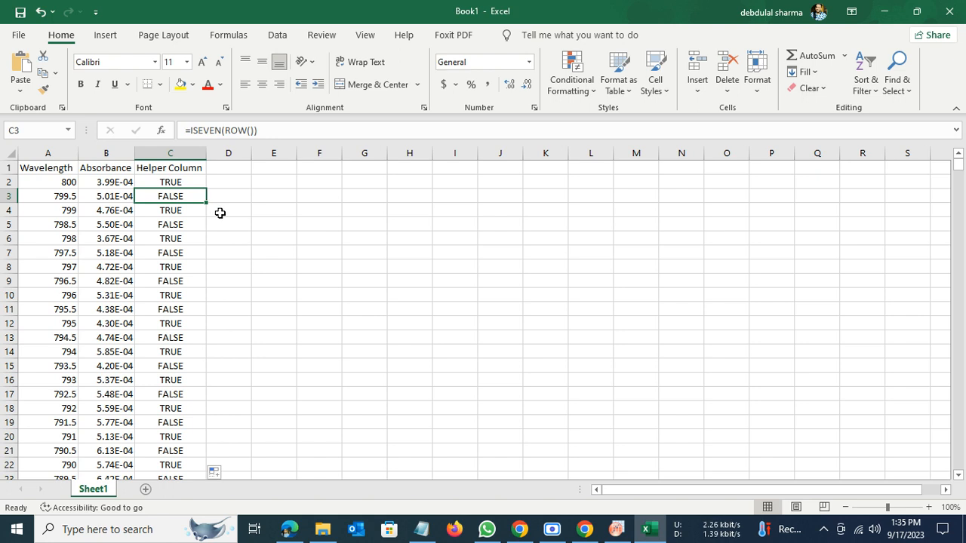
{"action": "left_click", "coordinate": [267, 218]}
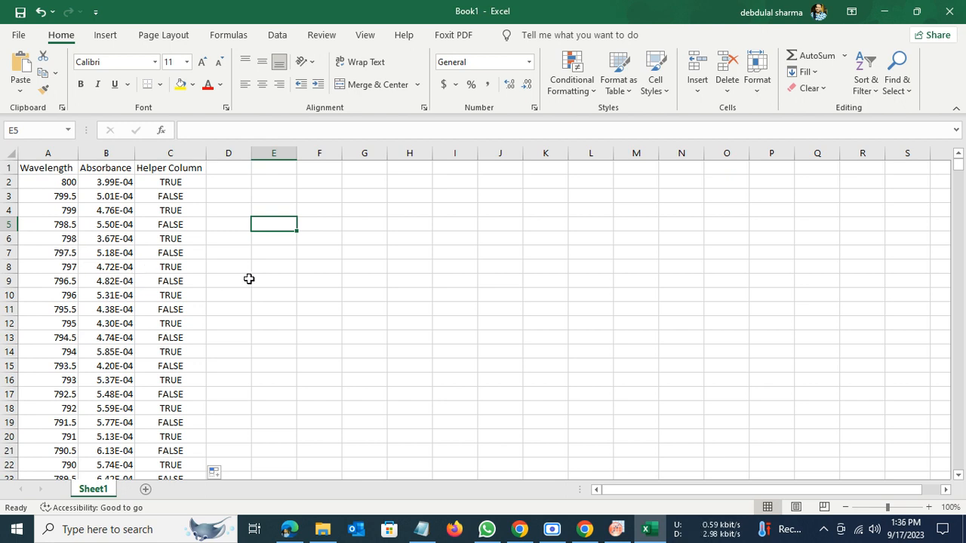
Turn on filtering for the Wavelength, Absorbance and Helper Column headers.
{"action": "left_click", "coordinate": [180, 167]}
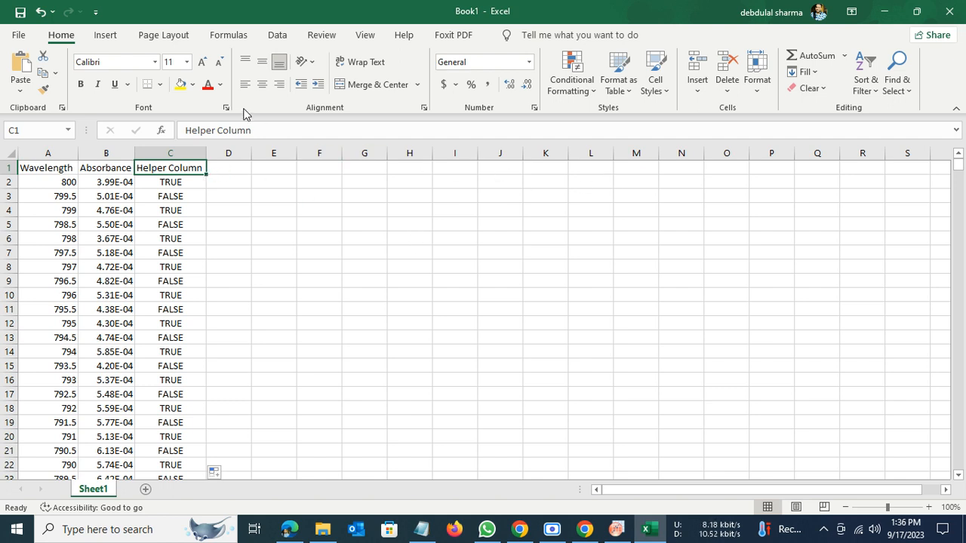
{"action": "left_click", "coordinate": [105, 36]}
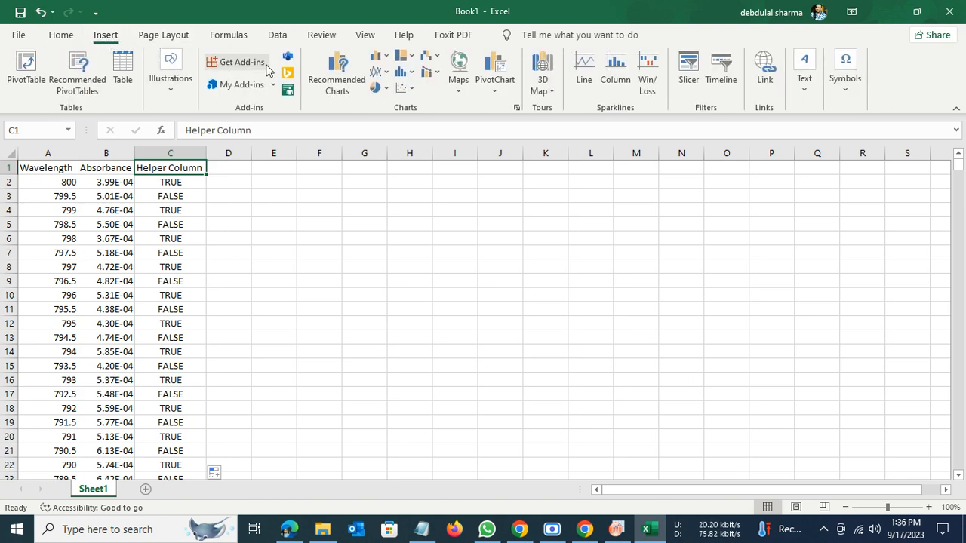
{"action": "left_click", "coordinate": [276, 36]}
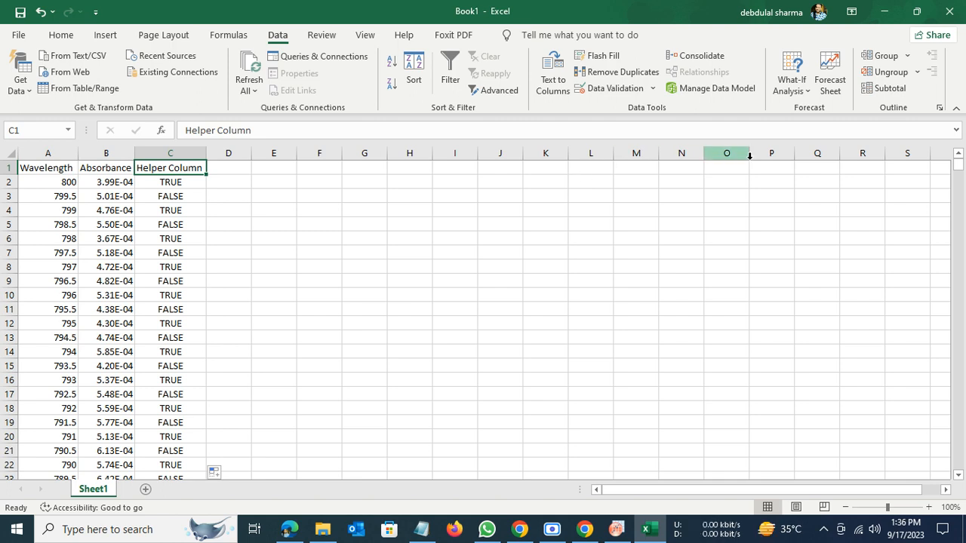
{"action": "left_click", "coordinate": [450, 69]}
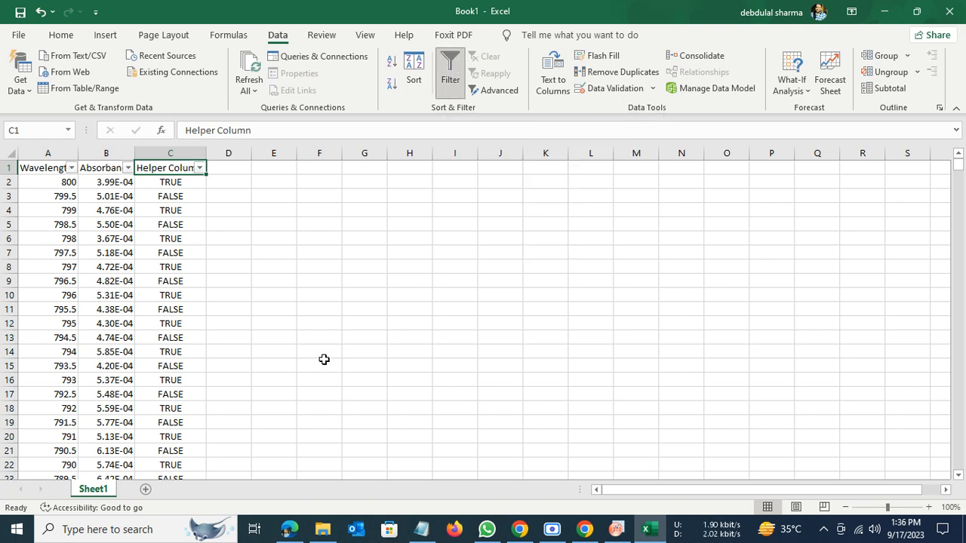
{"action": "left_click", "coordinate": [321, 269]}
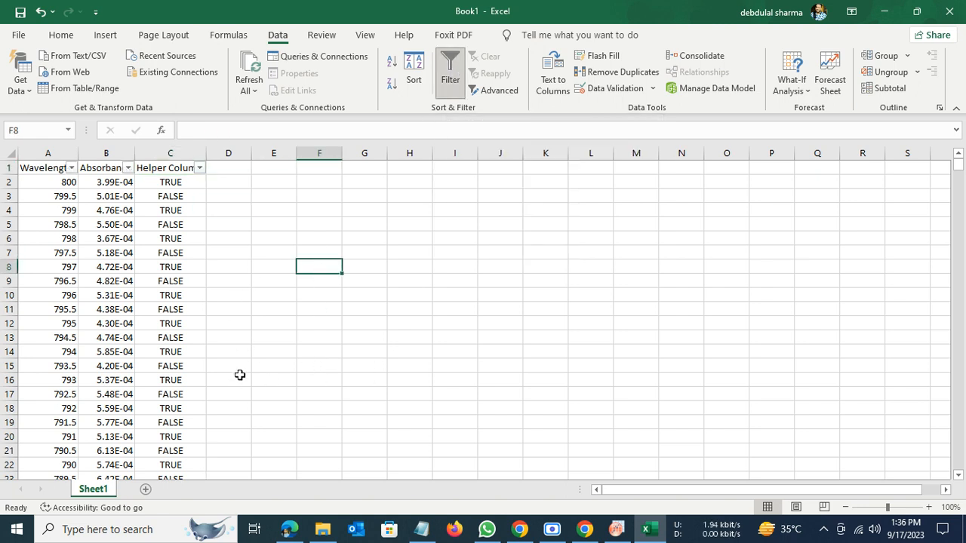
Filter the Helper Column to show only the FALSE rows and select the first filtered wavelength cell, A3.
{"action": "left_click", "coordinate": [200, 168]}
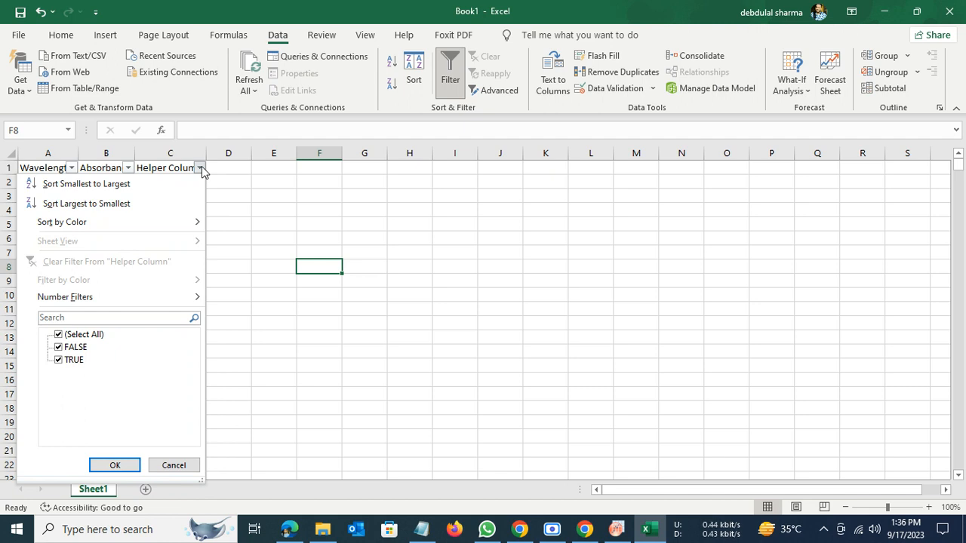
{"action": "left_click", "coordinate": [59, 361]}
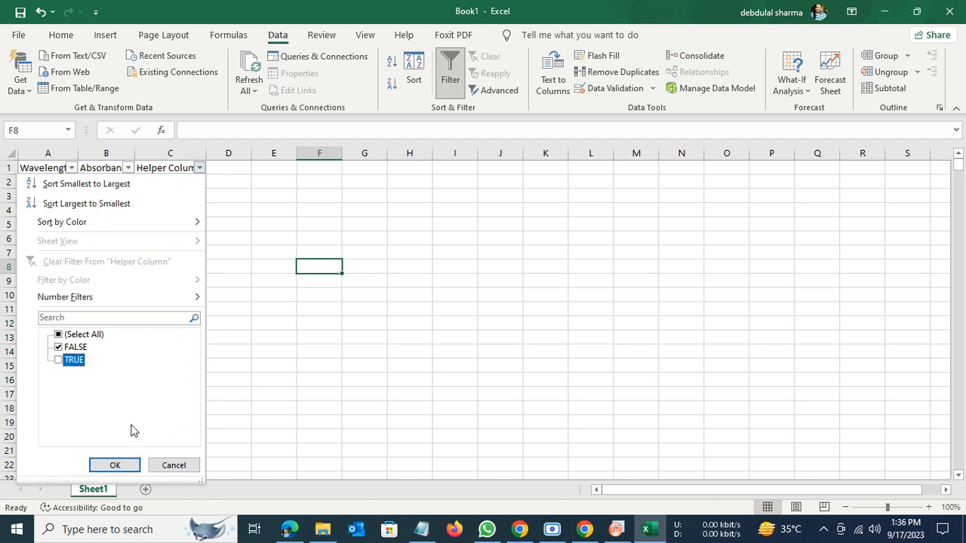
{"action": "left_click", "coordinate": [112, 466]}
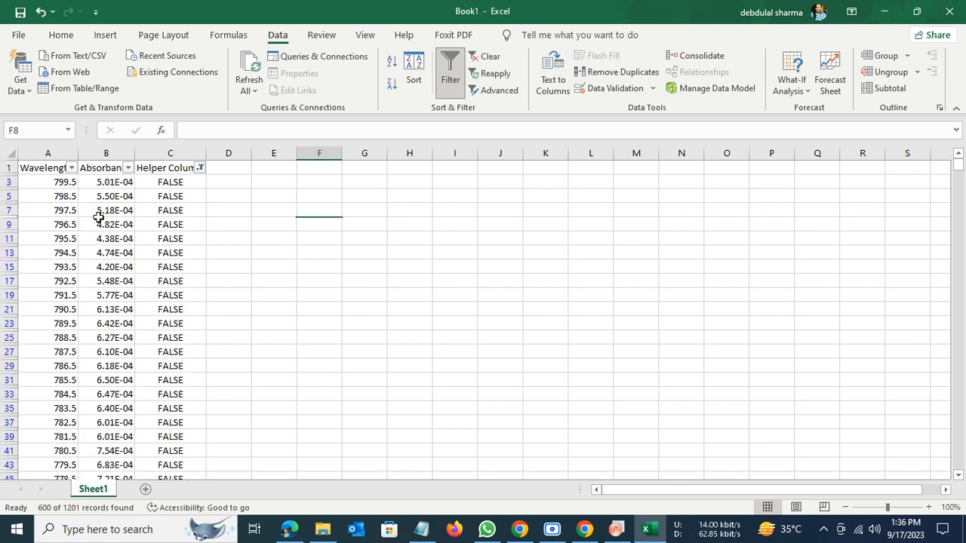
{"action": "left_click", "coordinate": [38, 182]}
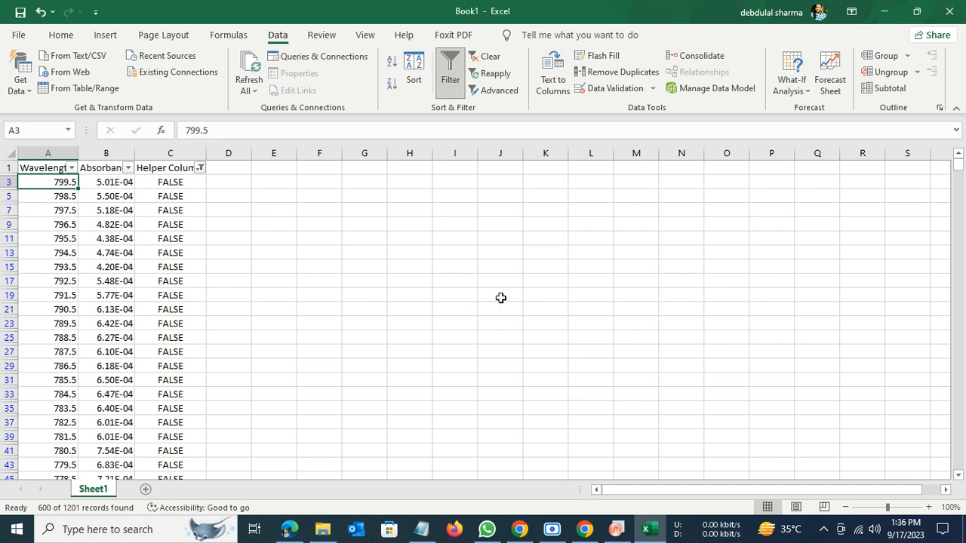
Clear the contents of all filtered FALSE rows across the Wavelength, Absorbance and Helper Column, from A3 down to row 1201.
{"action": "key", "text": "ctrl+shift+Right"}
{"action": "key", "text": "ctrl+shift+Down"}
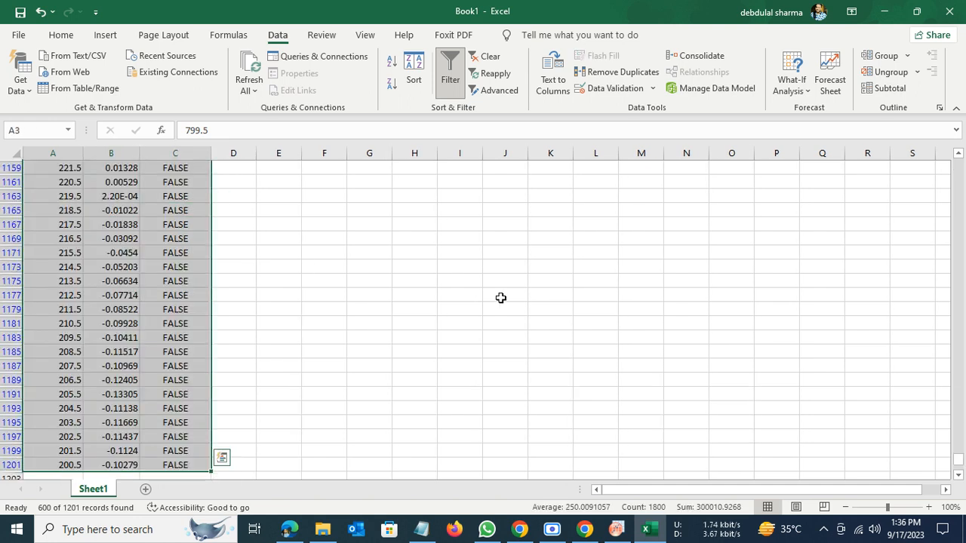
{"action": "key", "text": "Delete"}
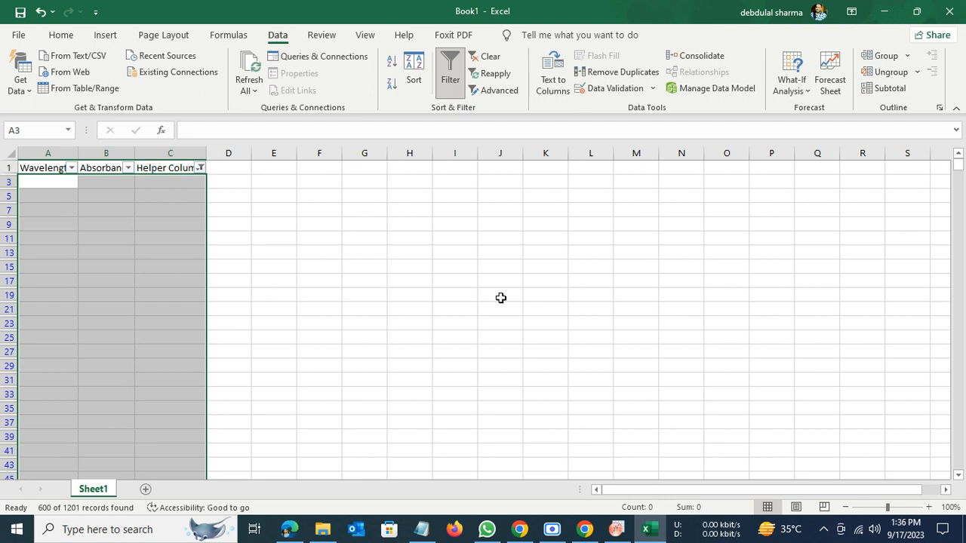
{"action": "left_click", "coordinate": [268, 294]}
Change the Helper Column filter to show only the TRUE rows.
{"action": "left_click", "coordinate": [197, 168]}
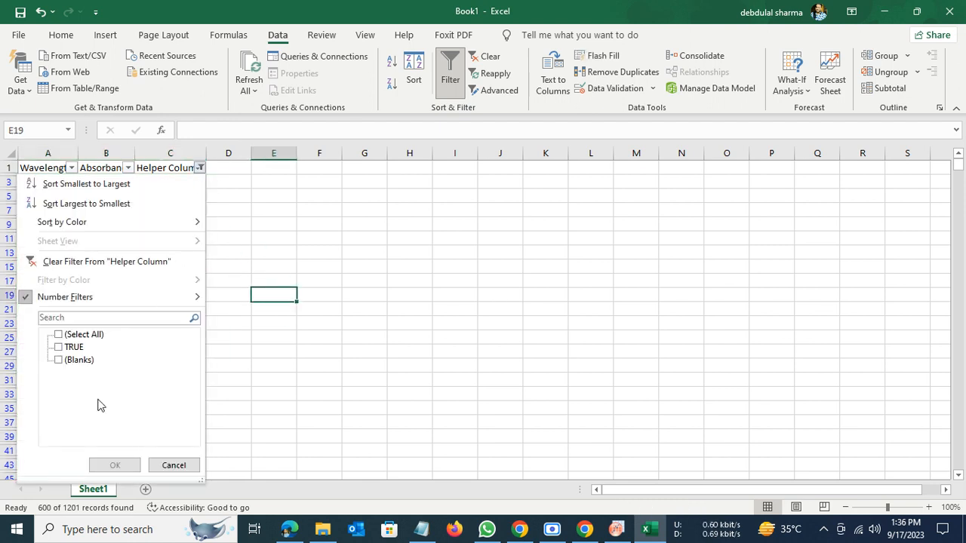
{"action": "left_click", "coordinate": [59, 347]}
{"action": "left_click", "coordinate": [119, 462]}
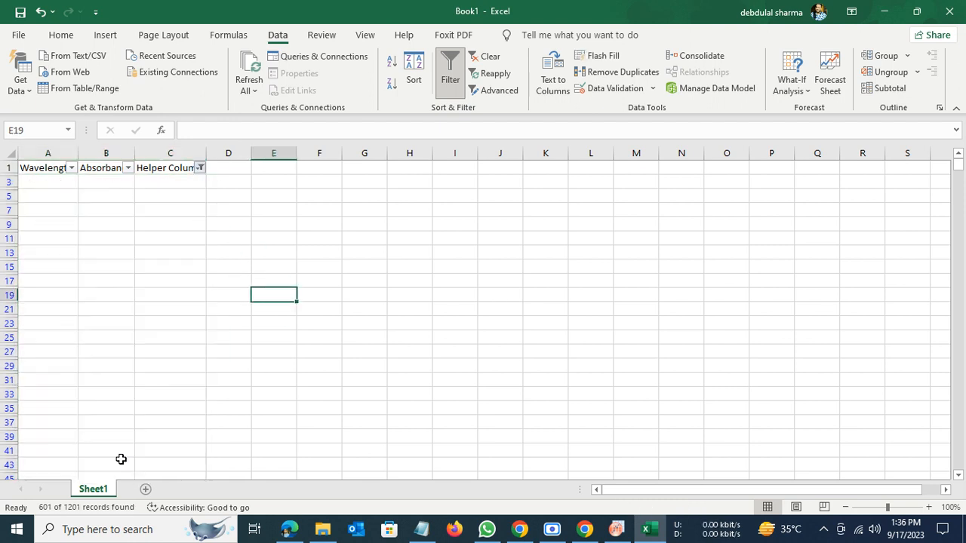
Copy the visible wavelength and absorbance values from A2 down to row 1202, leaving out the Helper Column.
{"action": "left_click", "coordinate": [41, 183]}
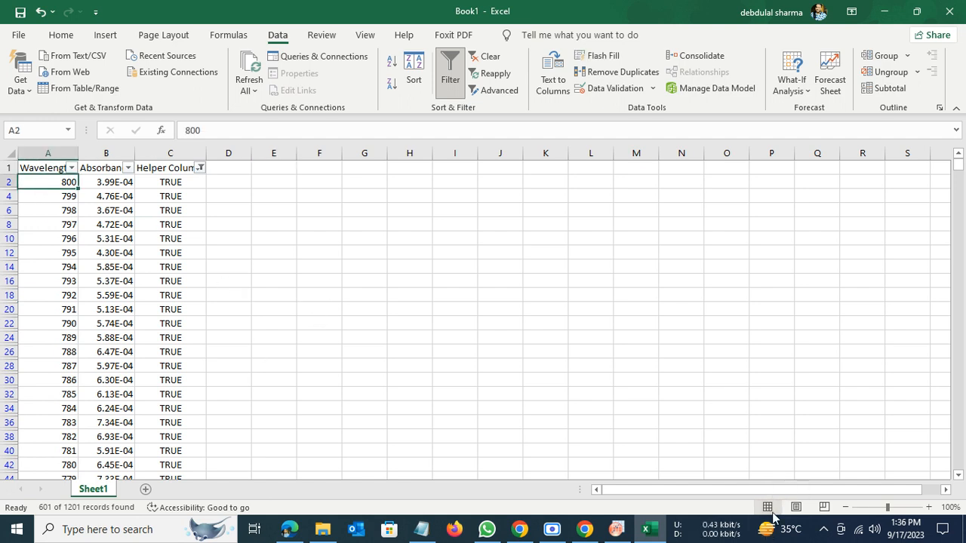
{"action": "key", "text": "shift+Right"}
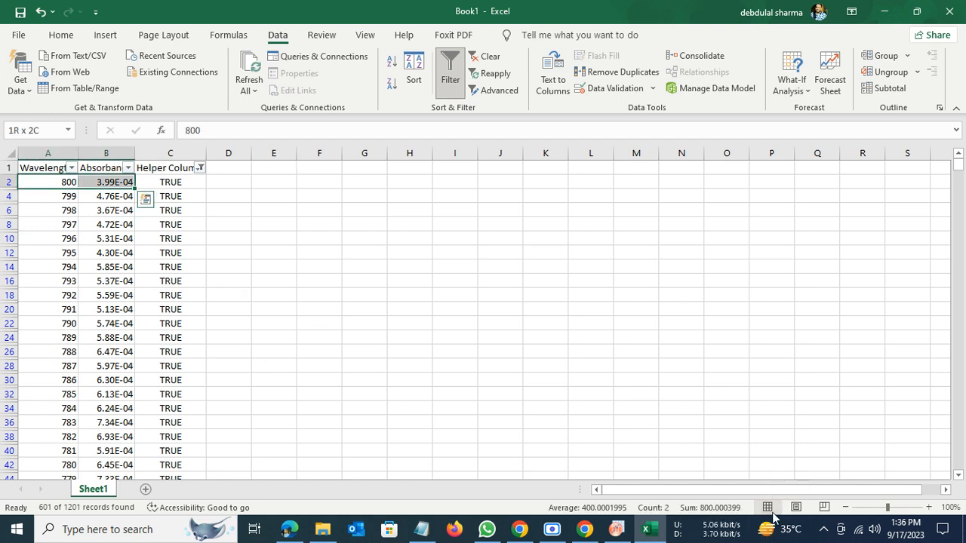
{"action": "key", "text": "ctrl+shift+Down"}
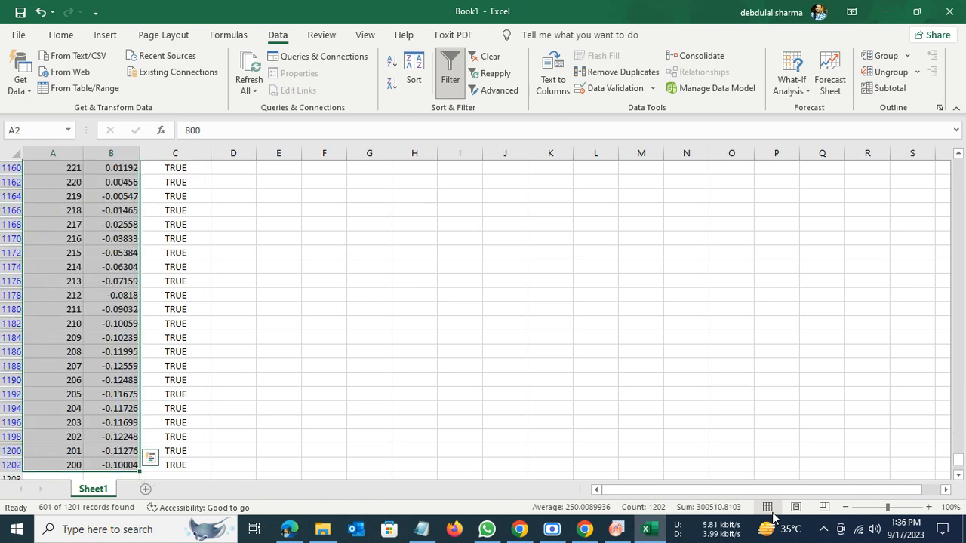
{"action": "key", "text": "ctrl+c"}
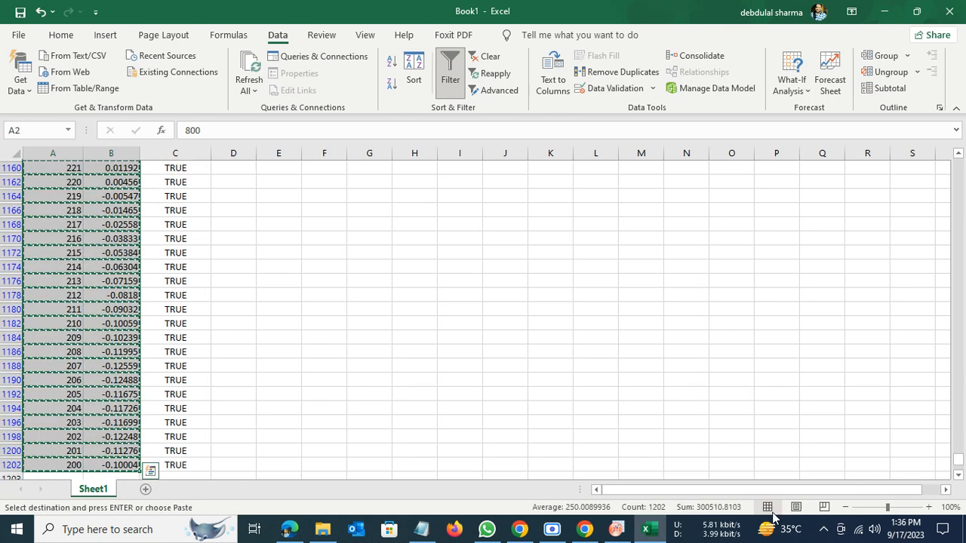
Switch to OriginPro and paste the filtered TCPP data into columns A(X) and B(Y) starting at row 1.
{"action": "left_click", "coordinate": [617, 530]}
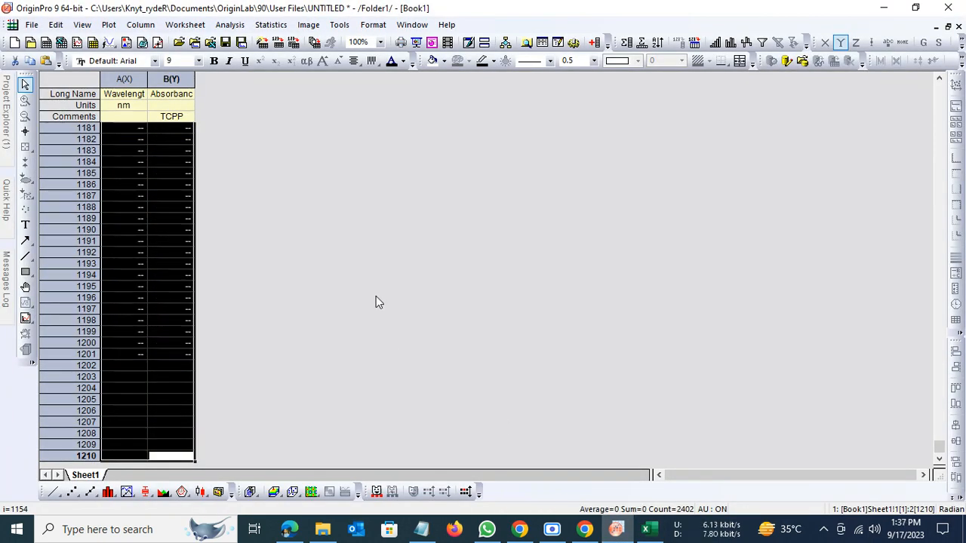
{"action": "left_click_drag", "start_coordinate": [940, 447], "coordinate": [899, 140]}
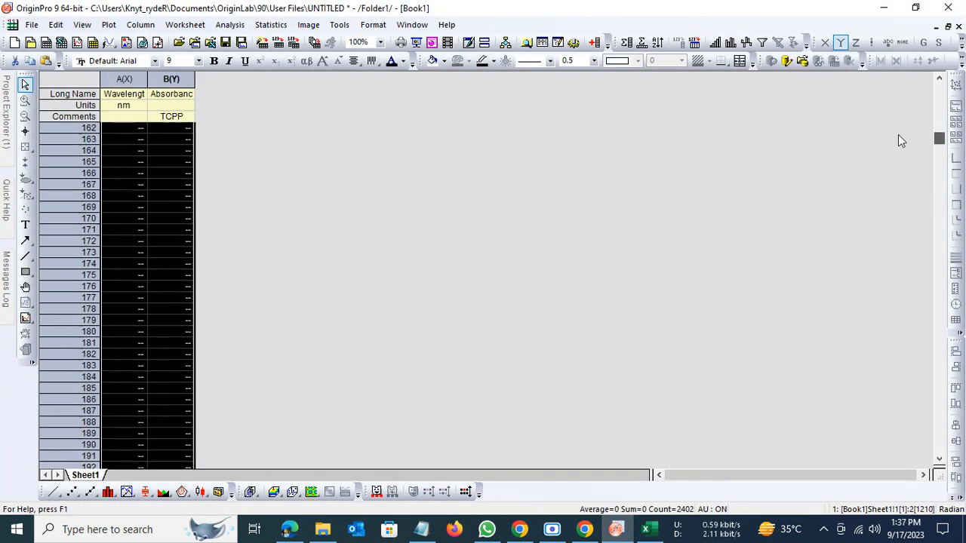
{"action": "left_click", "coordinate": [127, 138]}
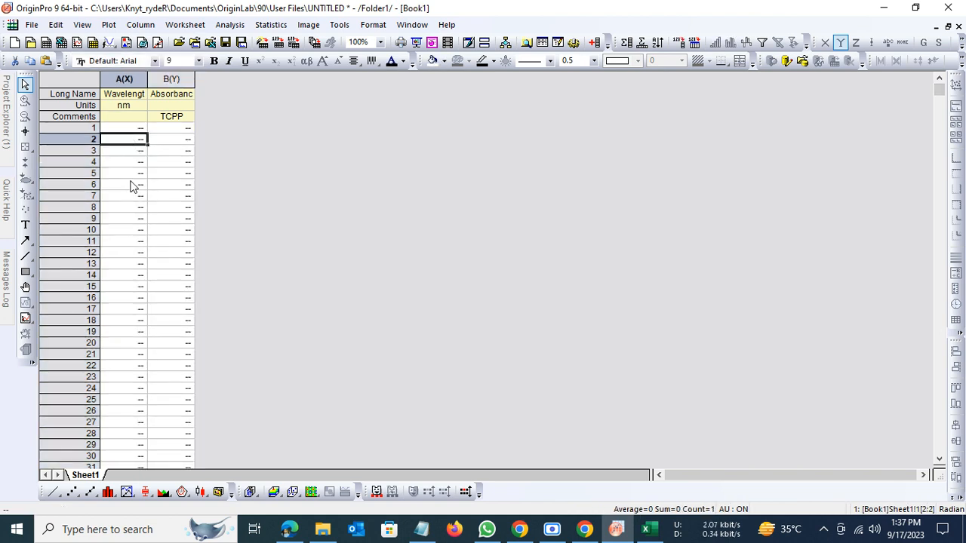
{"action": "key", "text": "Up"}
{"action": "key", "text": "ctrl+v"}
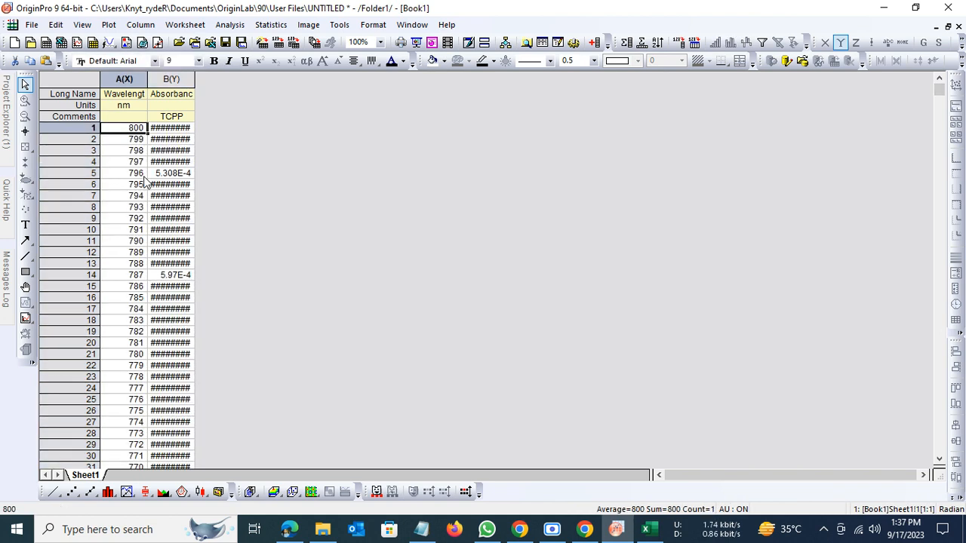
{"action": "left_click", "coordinate": [323, 213]}
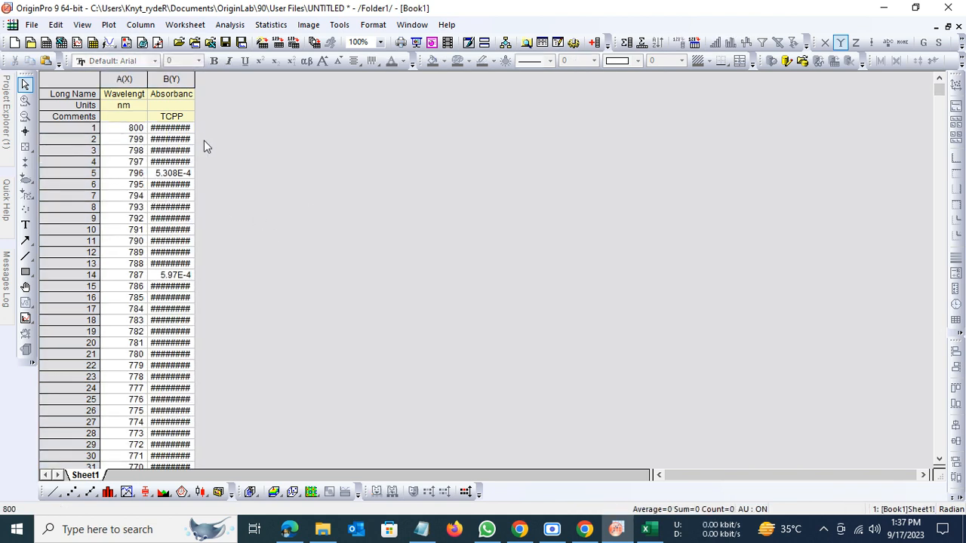
Insert a new Y column before the TCPP absorbance column B(Y).
{"action": "right_click", "coordinate": [169, 78]}
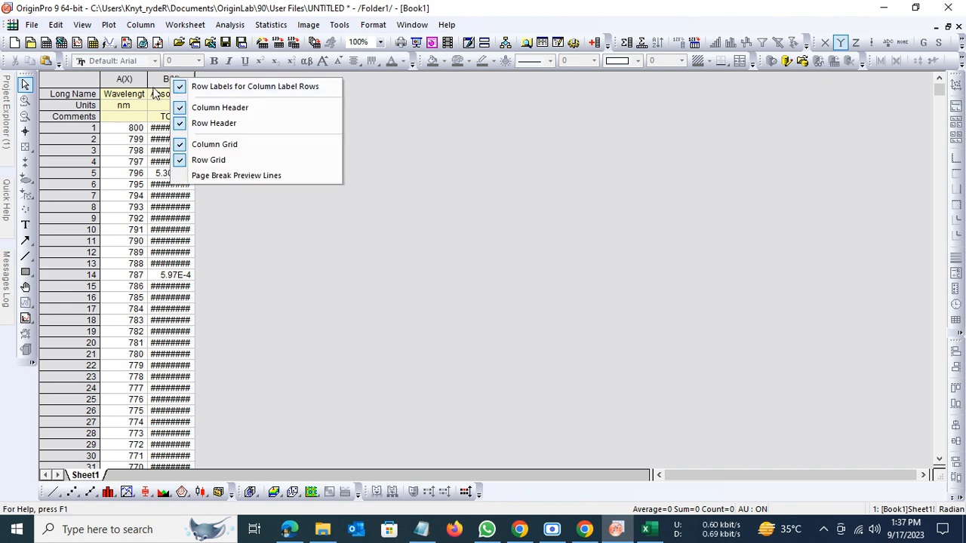
{"action": "left_click", "coordinate": [592, 277]}
{"action": "left_click", "coordinate": [182, 81]}
{"action": "right_click", "coordinate": [182, 81]}
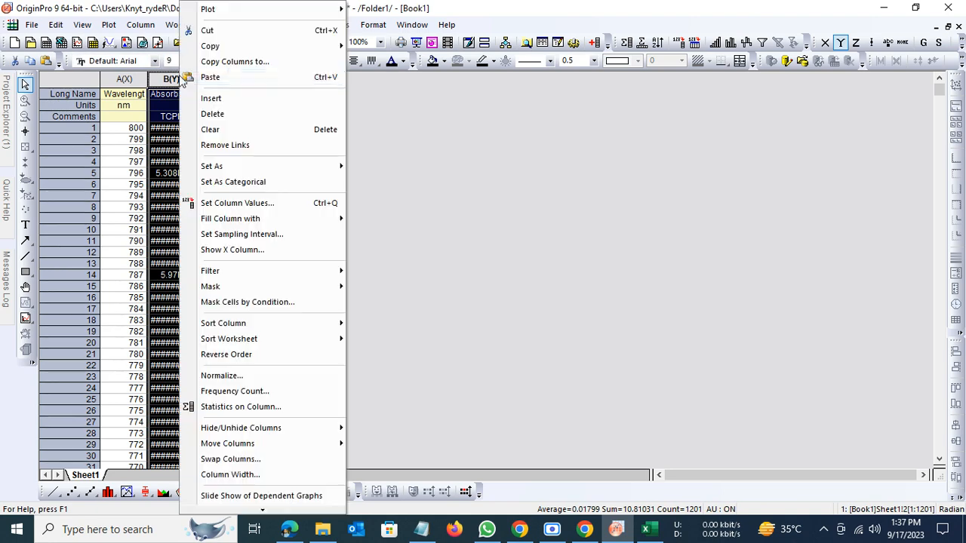
{"action": "left_click", "coordinate": [212, 99]}
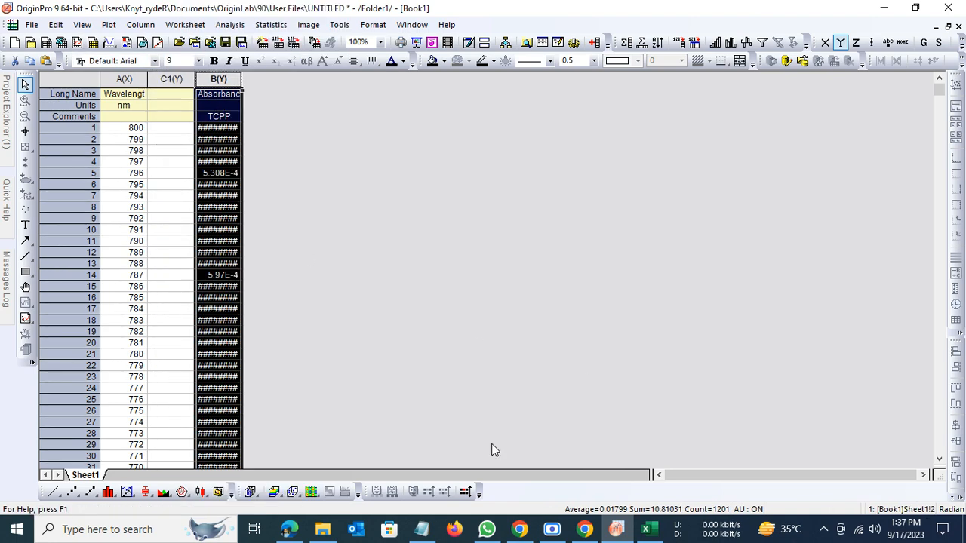
Copy all data from E3IA UV.txt into the OriginPro worksheet from column A row 1, and check the last wavelengths against TCPP.
{"action": "left_click", "coordinate": [421, 529]}
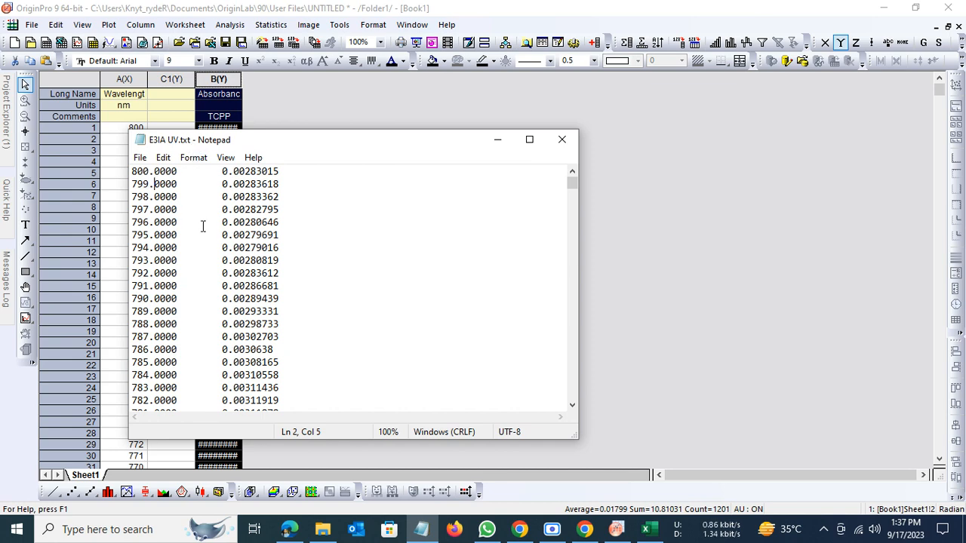
{"action": "key", "text": "ctrl+a"}
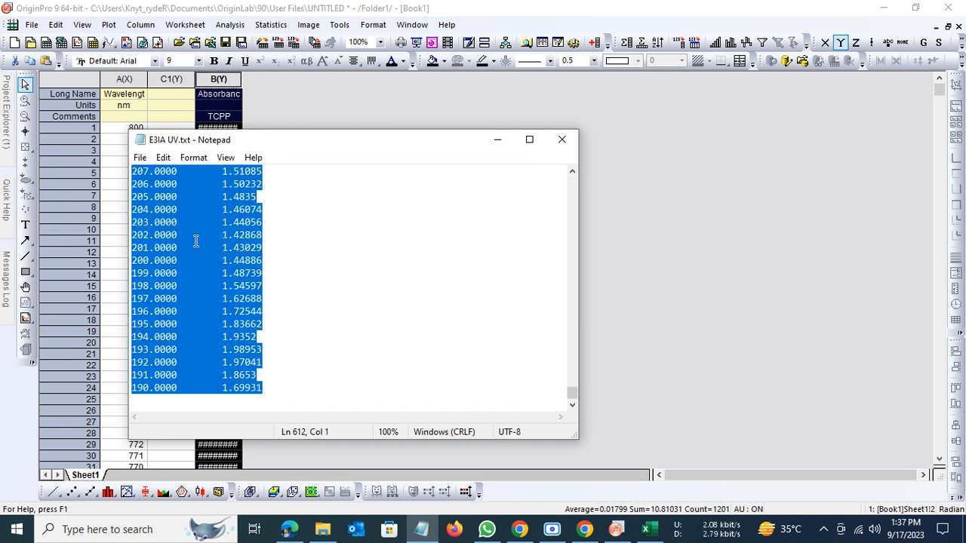
{"action": "left_click", "coordinate": [450, 106]}
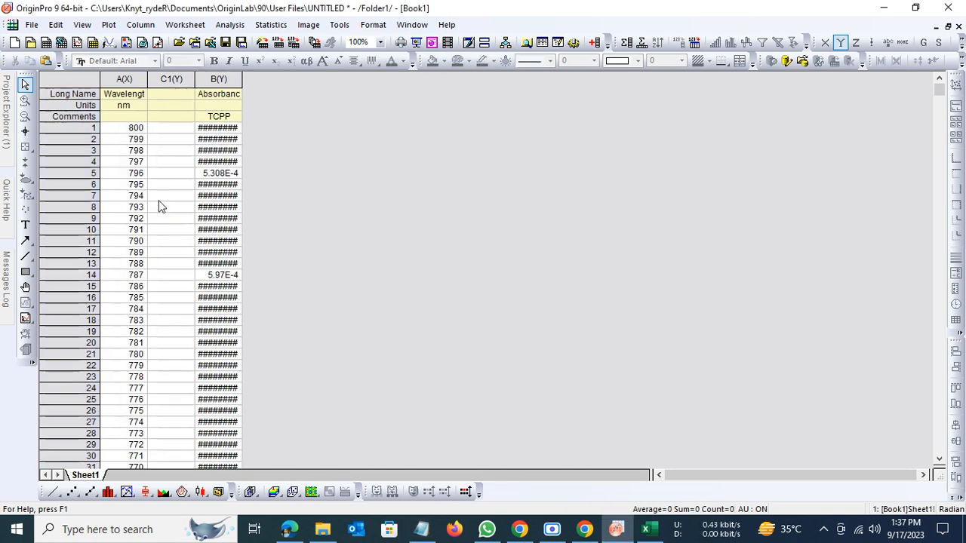
{"action": "left_click", "coordinate": [137, 128]}
{"action": "key", "text": "ctrl+v"}
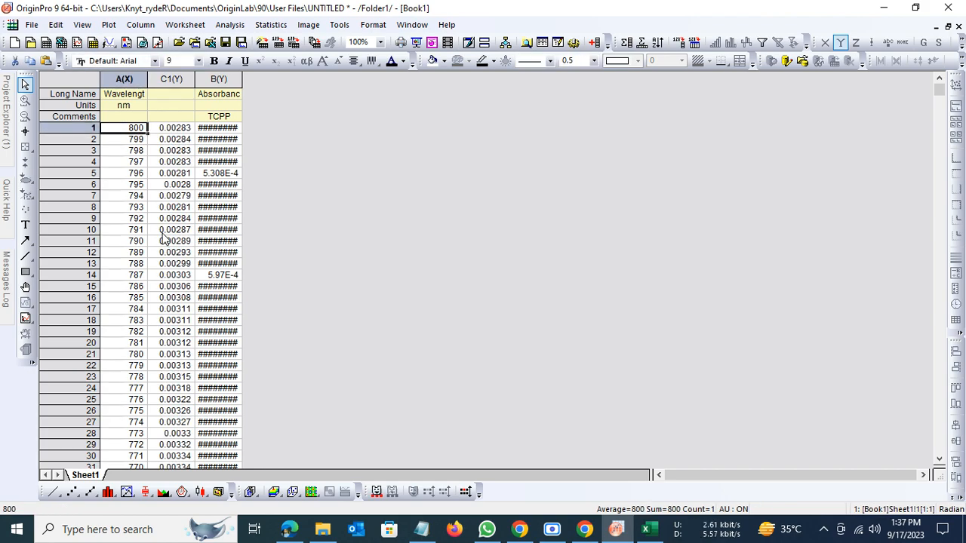
{"action": "left_click_drag", "start_coordinate": [939, 90], "coordinate": [938, 274]}
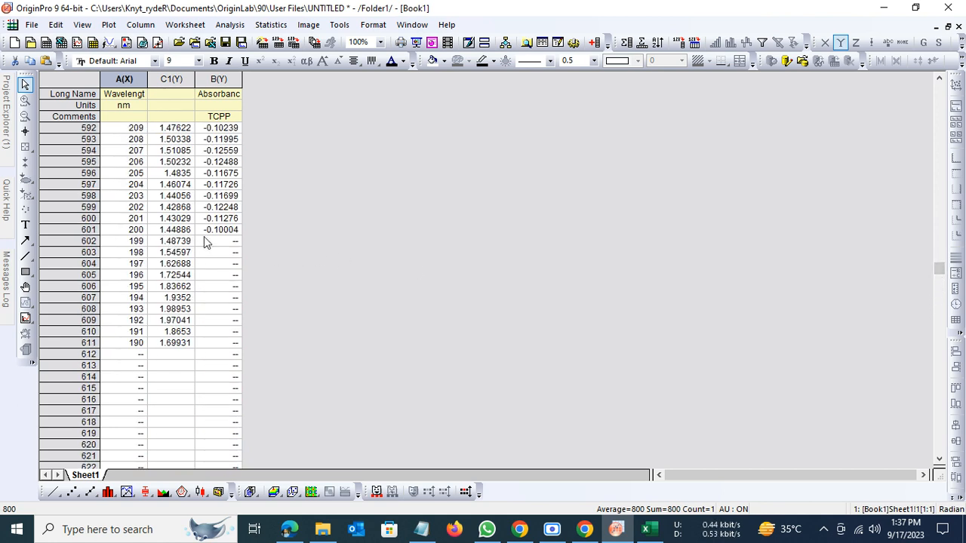
{"action": "left_click_drag", "start_coordinate": [938, 271], "coordinate": [940, 85]}
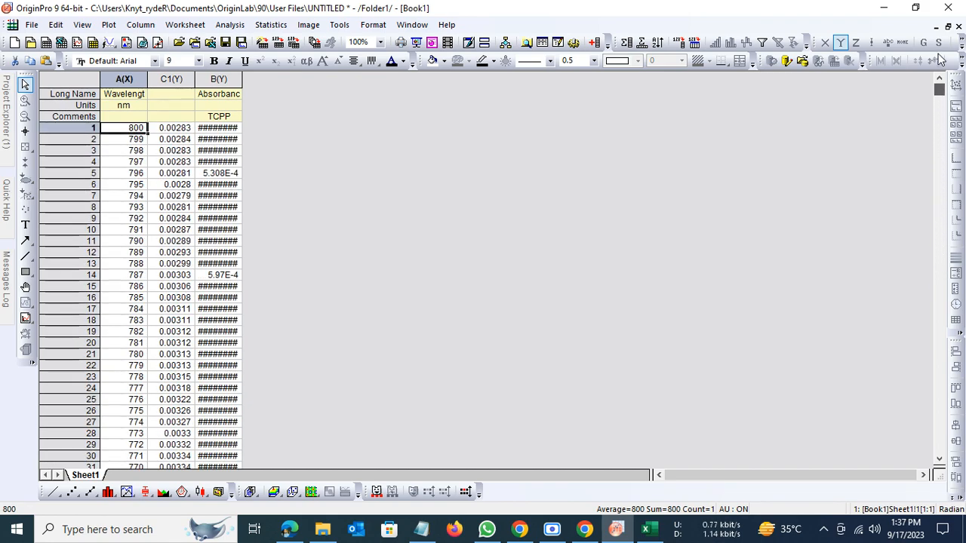
Label column C1(Y) with the comment E3IA and the long name Absorbance.
{"action": "left_click", "coordinate": [165, 117]}
{"action": "type", "text": "E"}
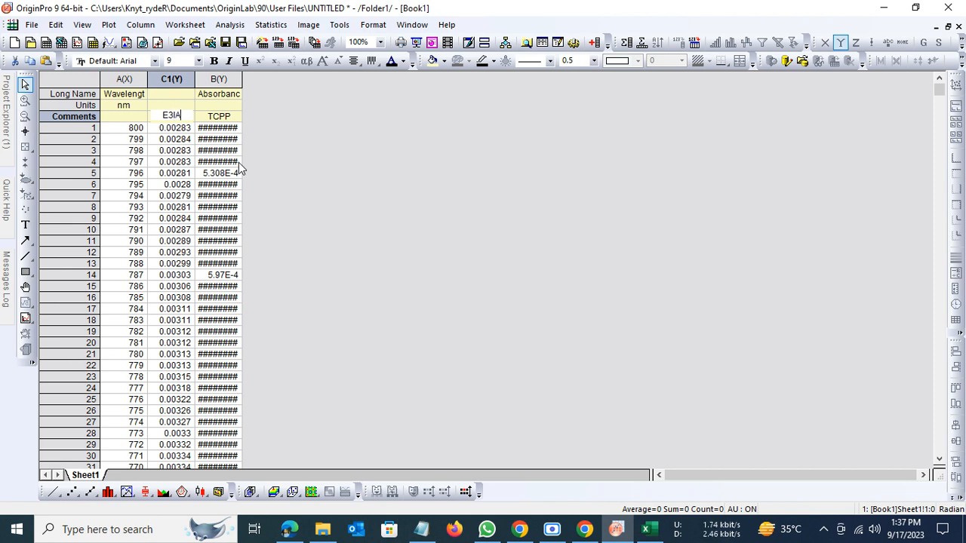
{"action": "type", "text": "3IA"}
{"action": "key", "text": "Return"}
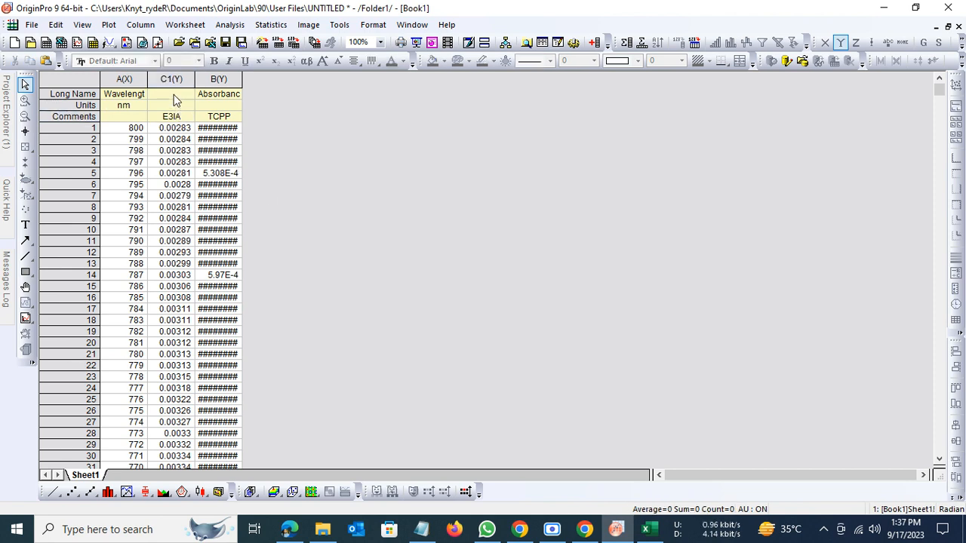
{"action": "left_click", "coordinate": [173, 95]}
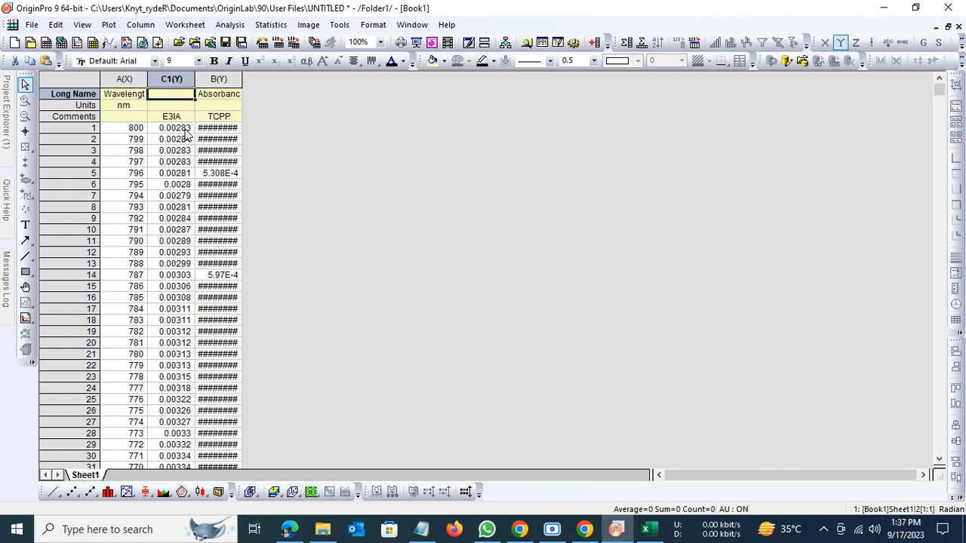
{"action": "type", "text": "Absorb"}
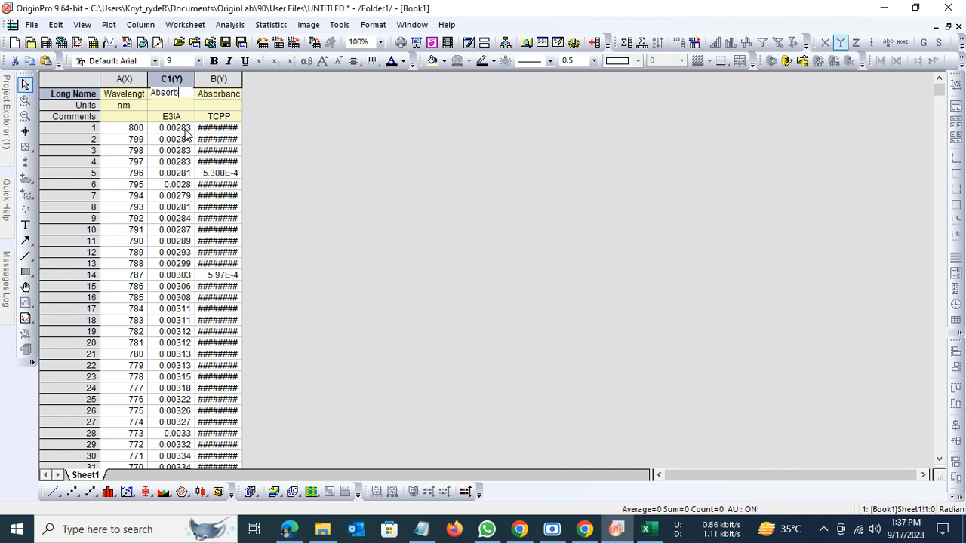
{"action": "type", "text": "ance"}
{"action": "left_click", "coordinate": [299, 132]}
Insert another new column before the E3IA absorbance column C1(Y).
{"action": "left_click", "coordinate": [163, 78]}
{"action": "right_click", "coordinate": [180, 80]}
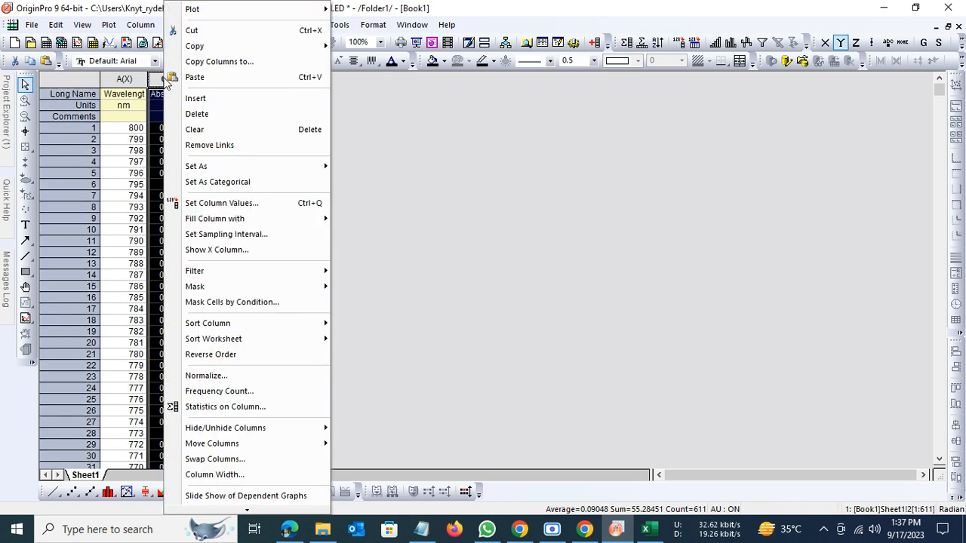
{"action": "left_click", "coordinate": [216, 97]}
Open C3IA UV.txt from the UV-Vis folder and examine the wavelength interval in its first three rows.
{"action": "left_click", "coordinate": [323, 529]}
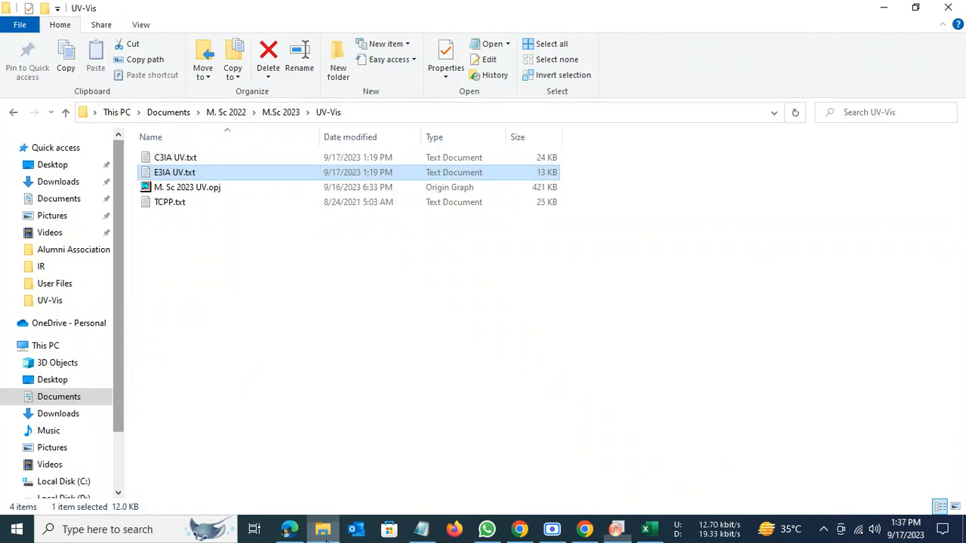
{"action": "left_click", "coordinate": [285, 279]}
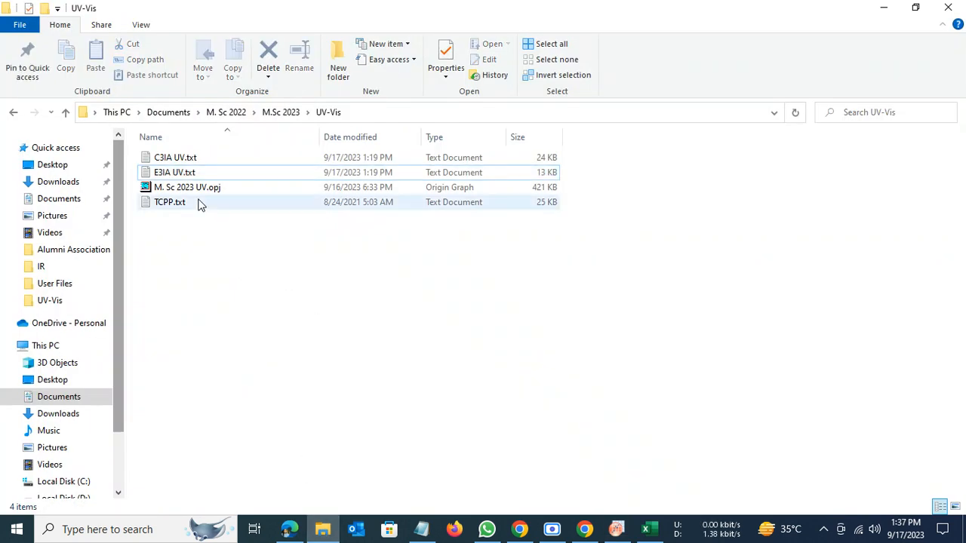
{"action": "right_click", "coordinate": [175, 161]}
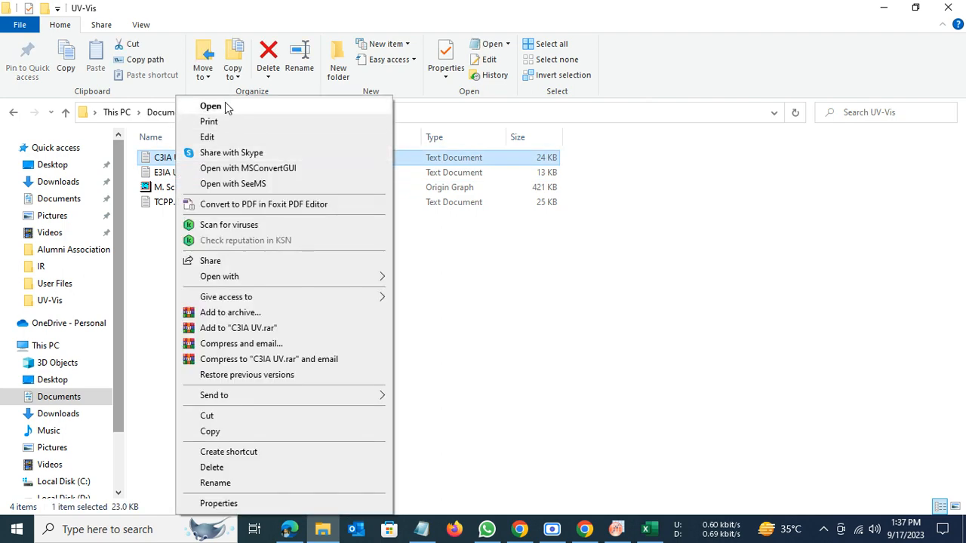
{"action": "left_click", "coordinate": [210, 106]}
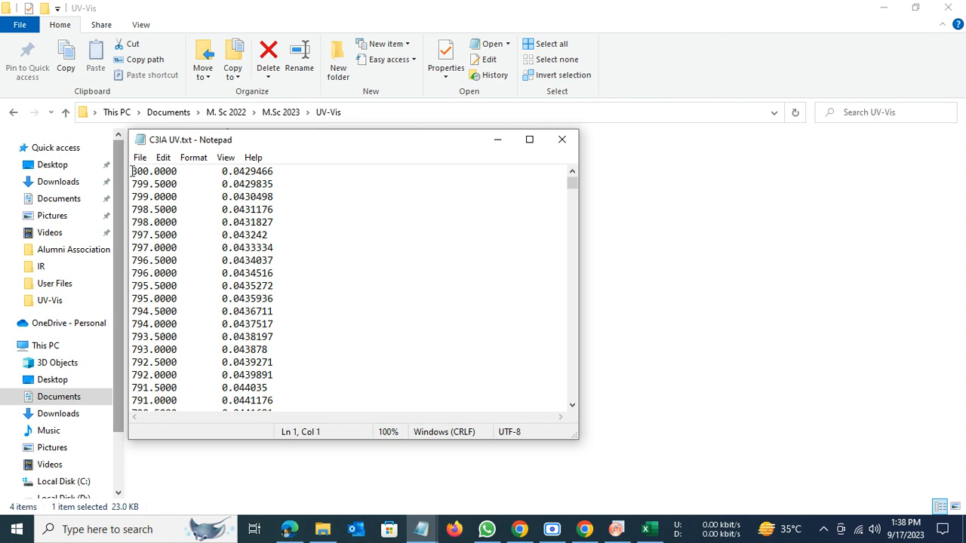
{"action": "left_click_drag", "start_coordinate": [131, 172], "coordinate": [274, 199]}
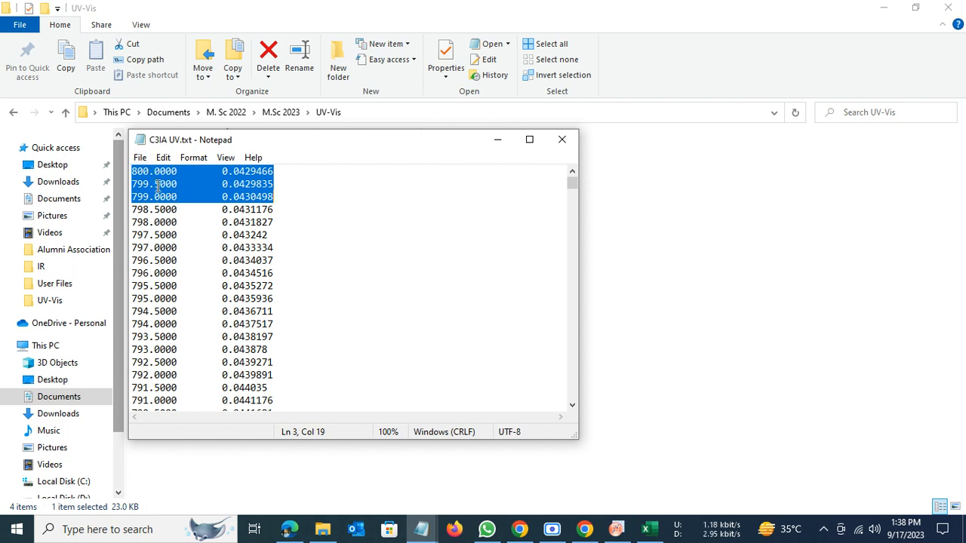
{"action": "left_click", "coordinate": [313, 299]}
{"action": "left_click", "coordinate": [131, 170]}
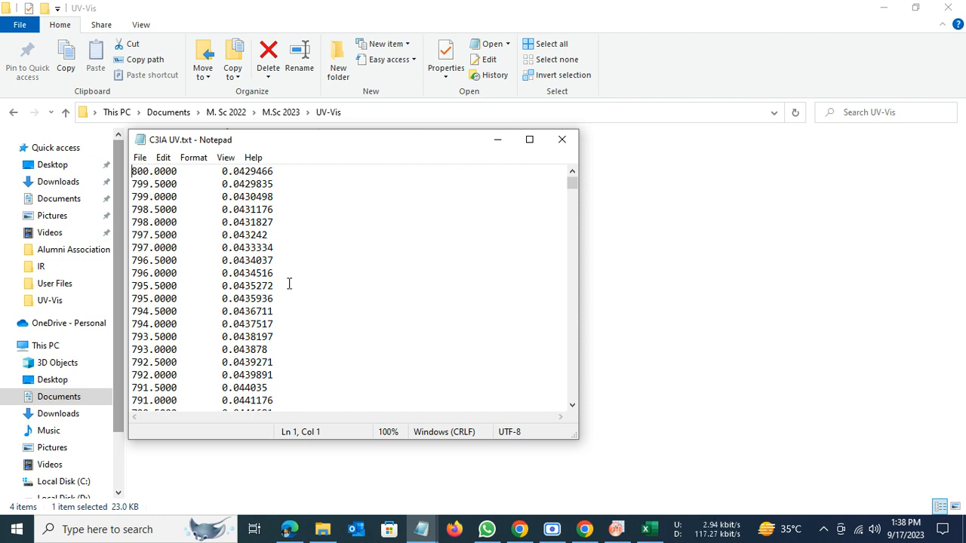
Select all data in C3IA UV.txt, switch to the Excel workbook, cancel its pending copy and return to cell A1.
{"action": "key", "text": "ctrl+a"}
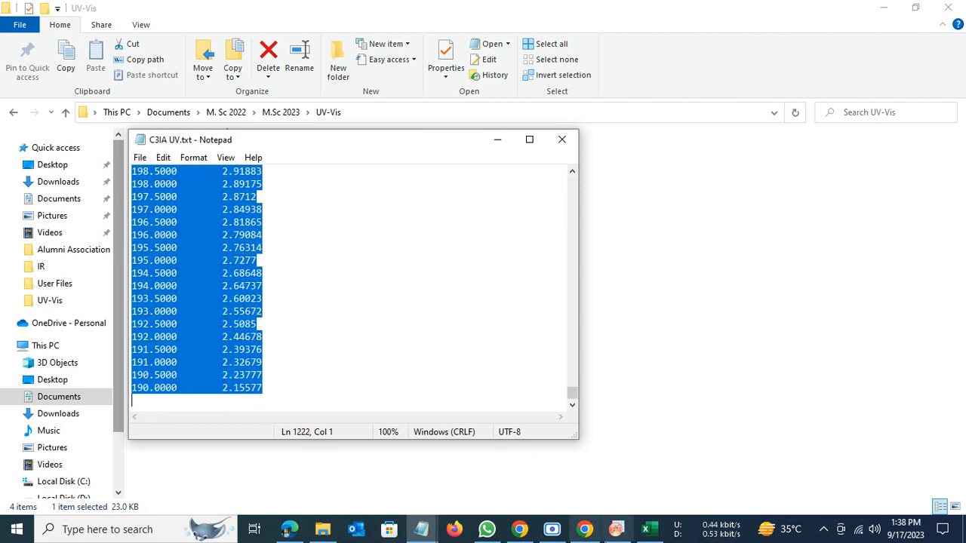
{"action": "key", "text": "alt+Tab"}
{"action": "scroll", "coordinate": [264, 301], "scroll_direction": "up", "scroll_amount": 20}
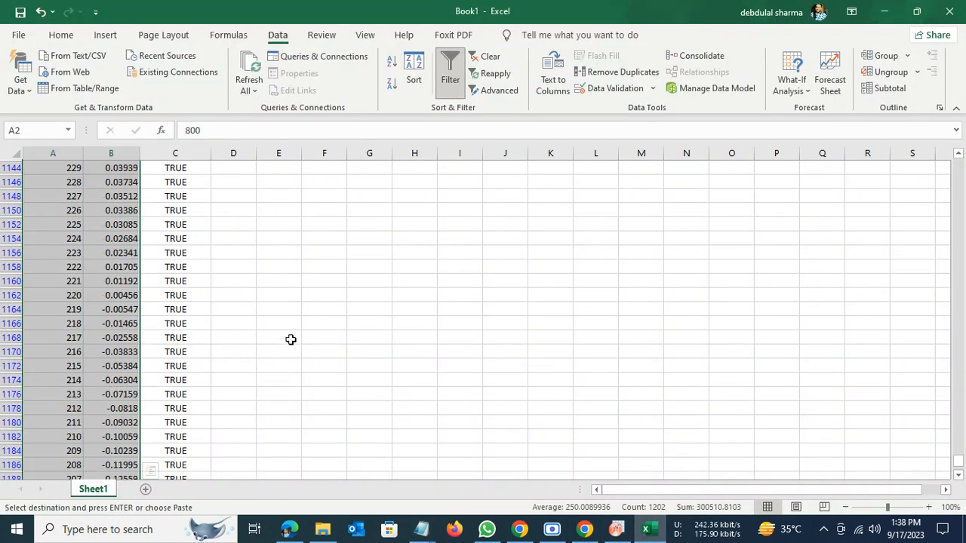
{"action": "scroll", "coordinate": [280, 346], "scroll_direction": "up", "scroll_amount": 1}
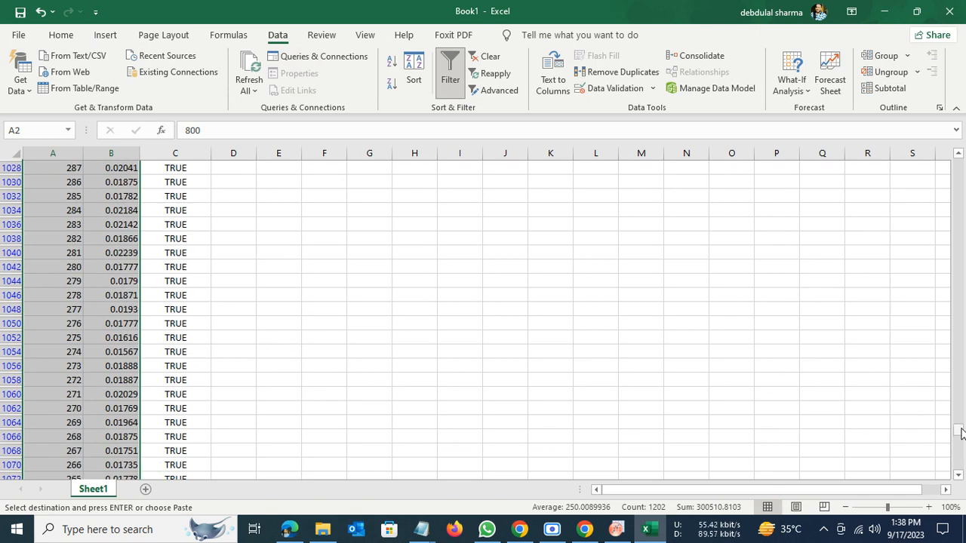
{"action": "key", "text": "ctrl+Home"}
{"action": "key", "text": "Escape"}
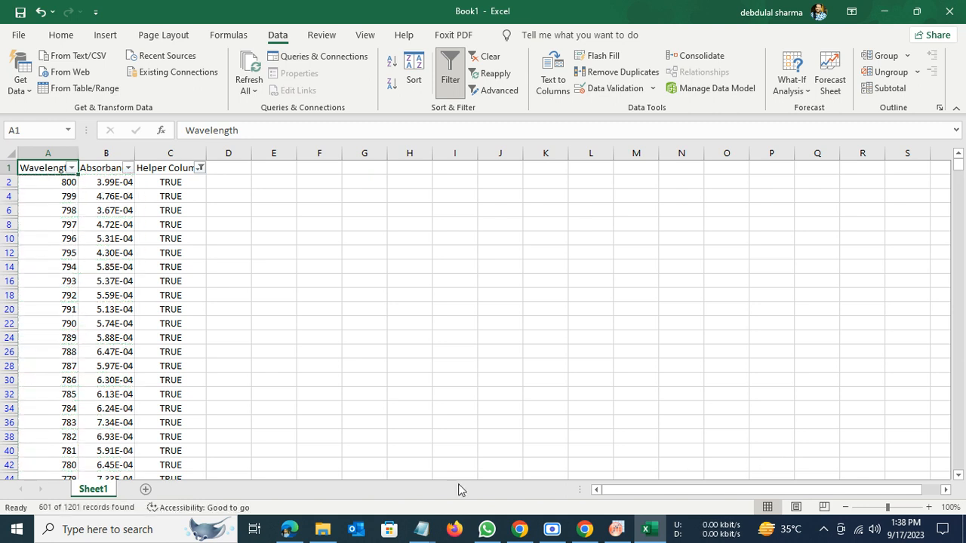
Undo the last Helper Column filter change and the deletion of the FALSE rows.
{"action": "left_click", "coordinate": [34, 188]}
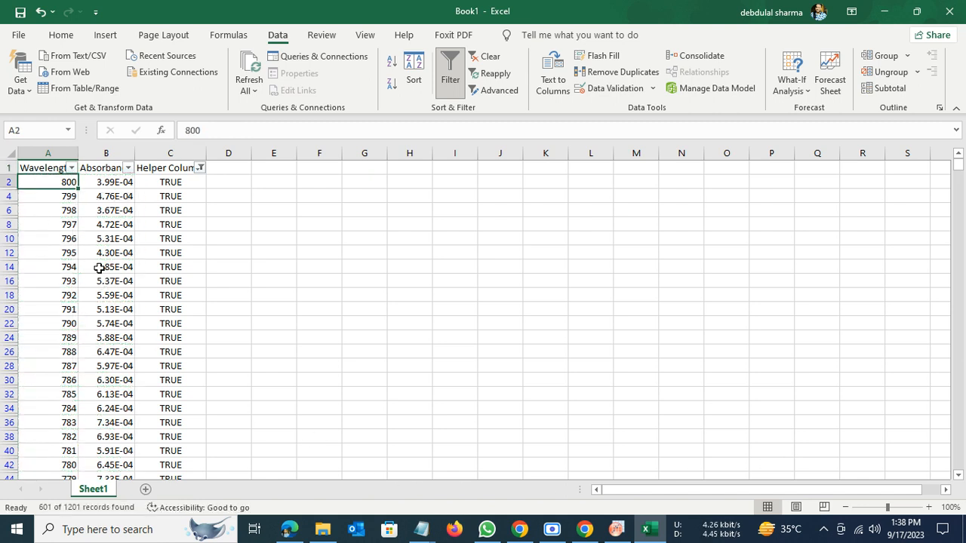
{"action": "key", "text": "ctrl+shift+Right"}
{"action": "key", "text": "shift+Left"}
{"action": "key", "text": "shift+Left"}
{"action": "key", "text": "ctrl+shift+Right"}
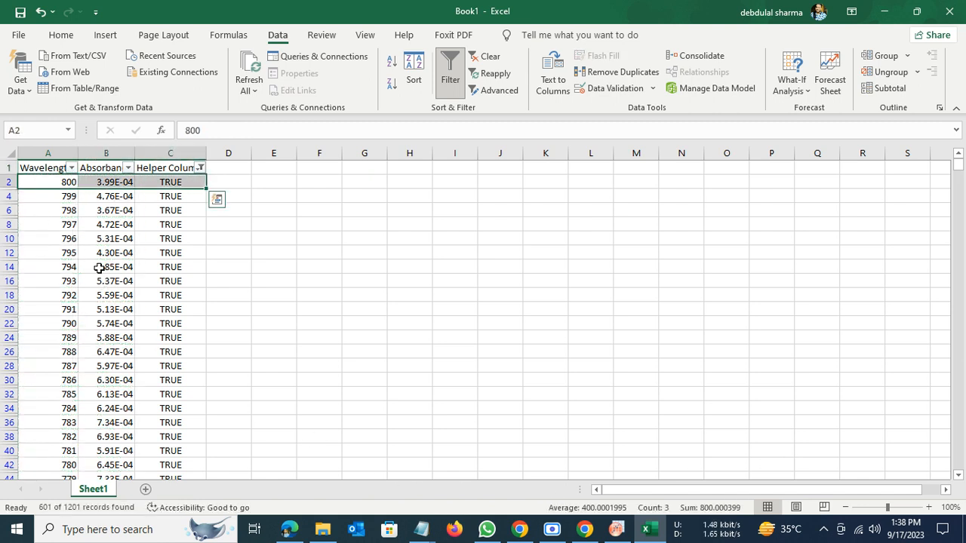
{"action": "key", "text": "ctrl+z"}
{"action": "key", "text": "ctrl+z"}
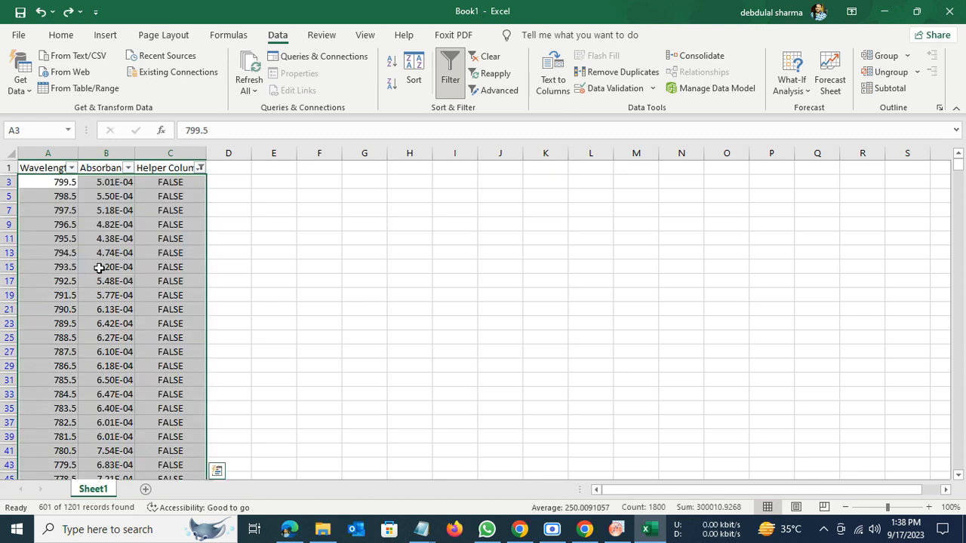
Set the Helper Column filter to show both FALSE and TRUE rows.
{"action": "left_click", "coordinate": [200, 168]}
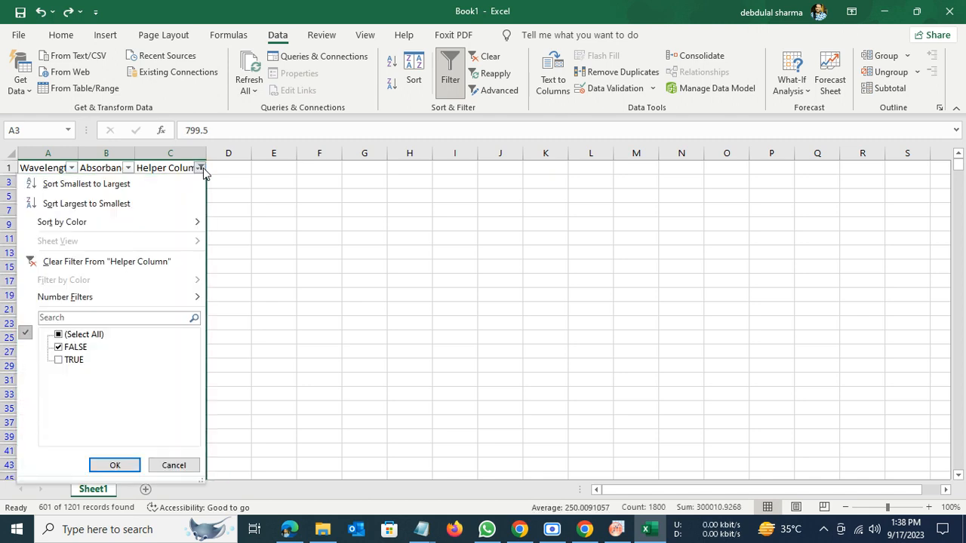
{"action": "left_click", "coordinate": [59, 360]}
{"action": "left_click", "coordinate": [114, 467]}
{"action": "left_click", "coordinate": [283, 370]}
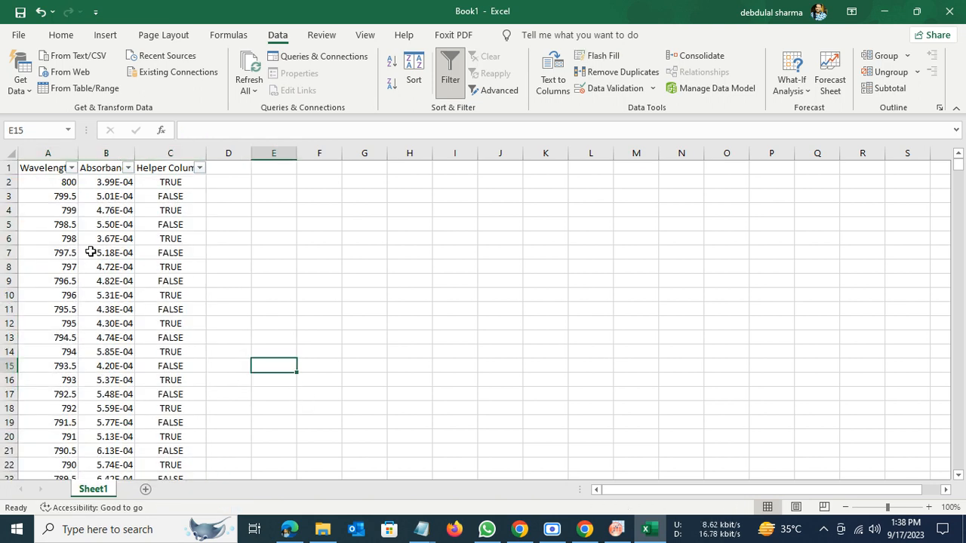
Clear all old wavelength and absorbance values in columns A and B from row 2 down, keeping the headers and Helper Column.
{"action": "left_click", "coordinate": [28, 181]}
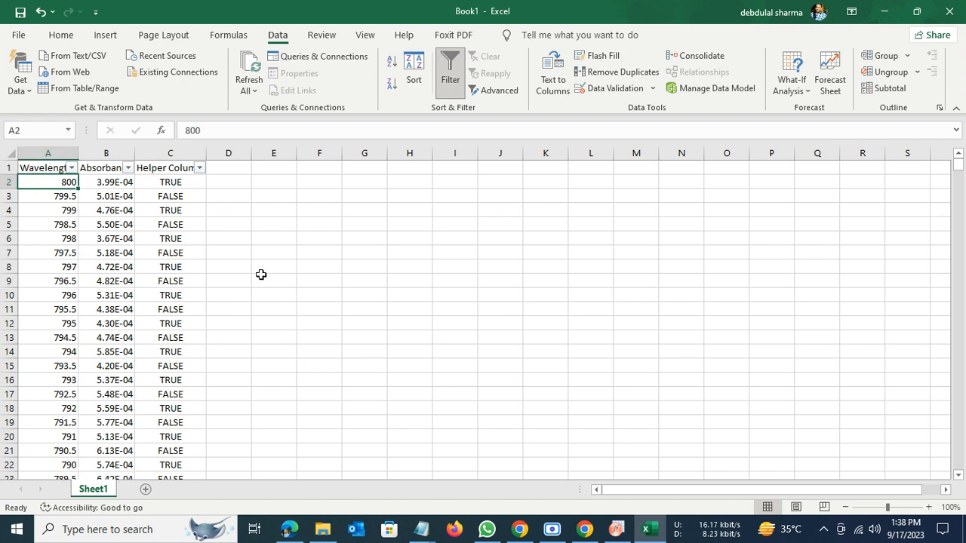
{"action": "key", "text": "shift+Right"}
{"action": "key", "text": "shift+Right"}
{"action": "key", "text": "shift+Left"}
{"action": "key", "text": "shift+Left"}
{"action": "key", "text": "shift+Right"}
{"action": "key", "text": "shift+Down"}
{"action": "key", "text": "ctrl+shift+Down"}
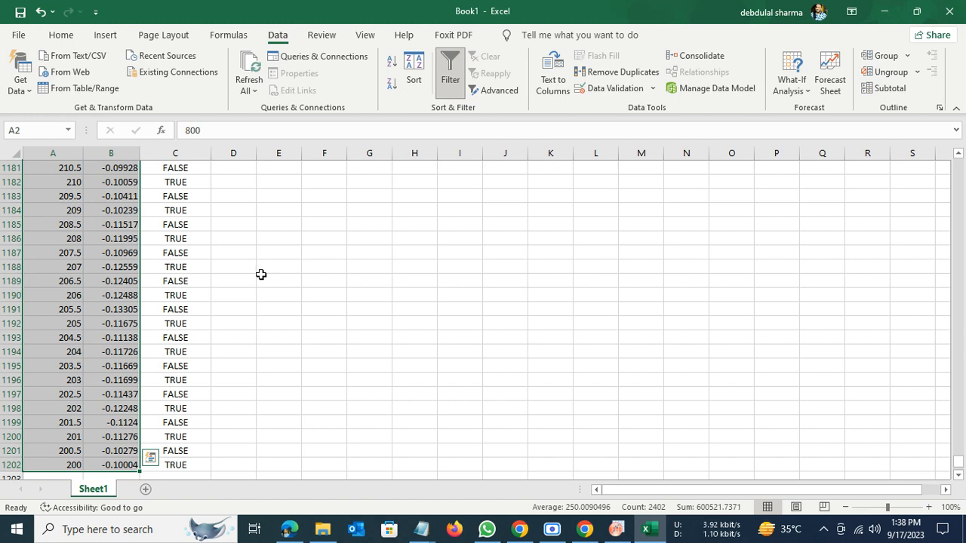
{"action": "scroll", "coordinate": [265, 279], "scroll_direction": "up", "scroll_amount": 20}
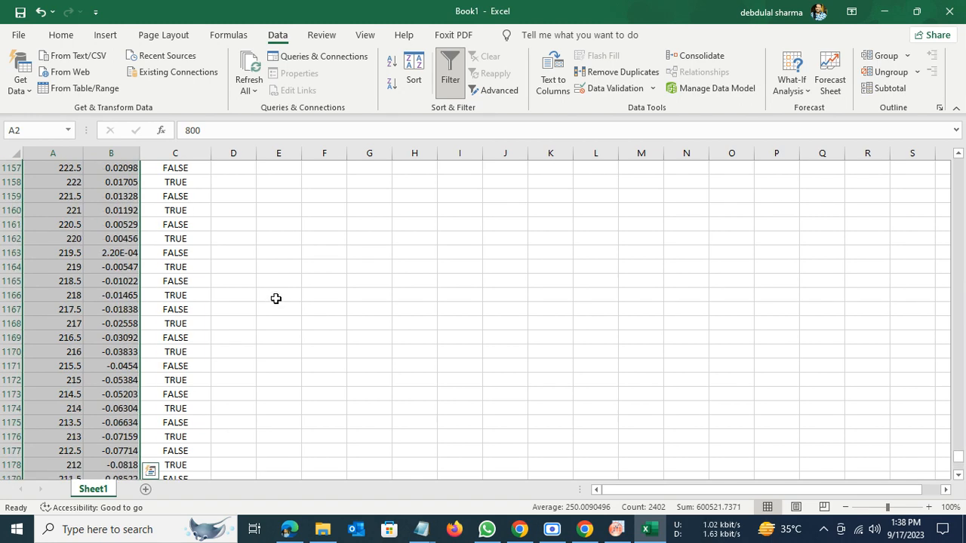
{"action": "key", "text": "Delete"}
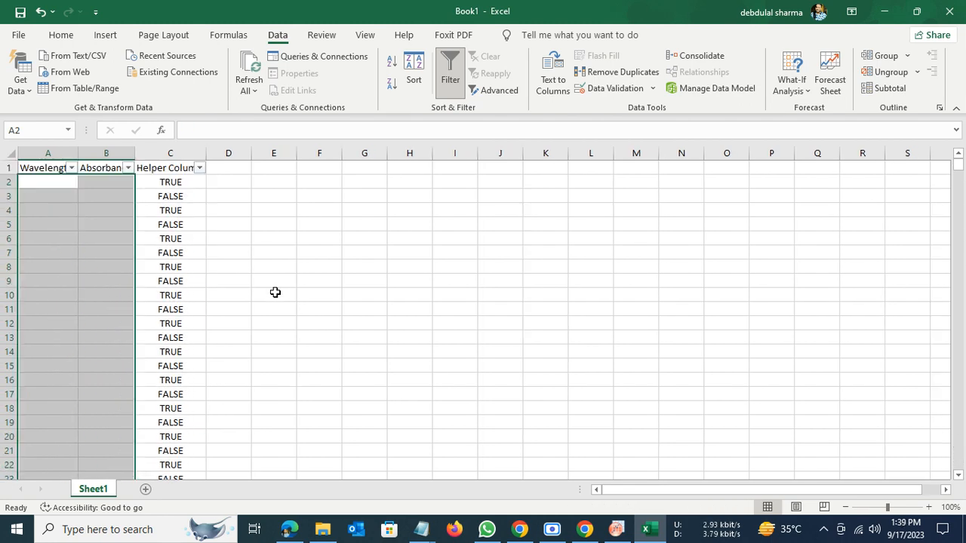
Copy all the C3IA UV.txt data from Notepad into the Excel sheet starting at cell A2.
{"action": "left_click", "coordinate": [47, 183]}
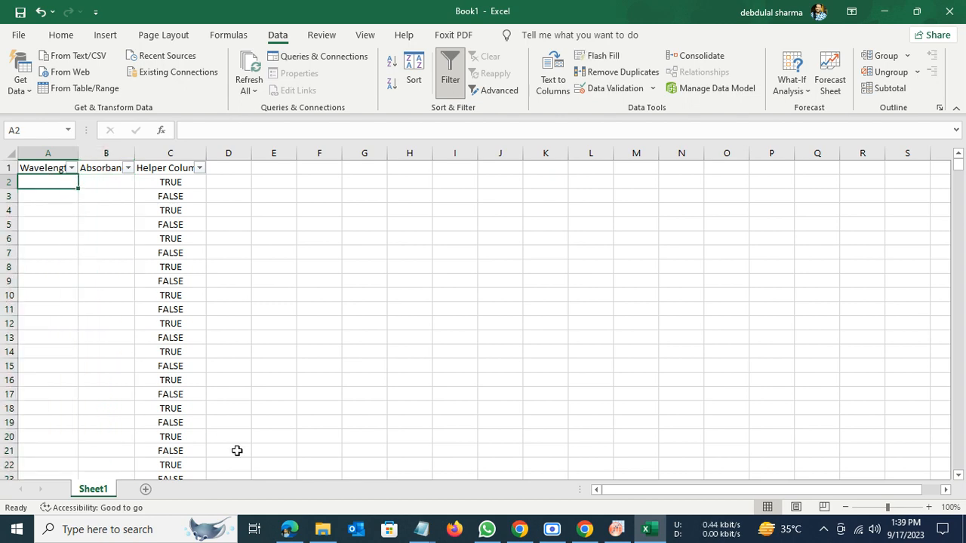
{"action": "left_click", "coordinate": [426, 532]}
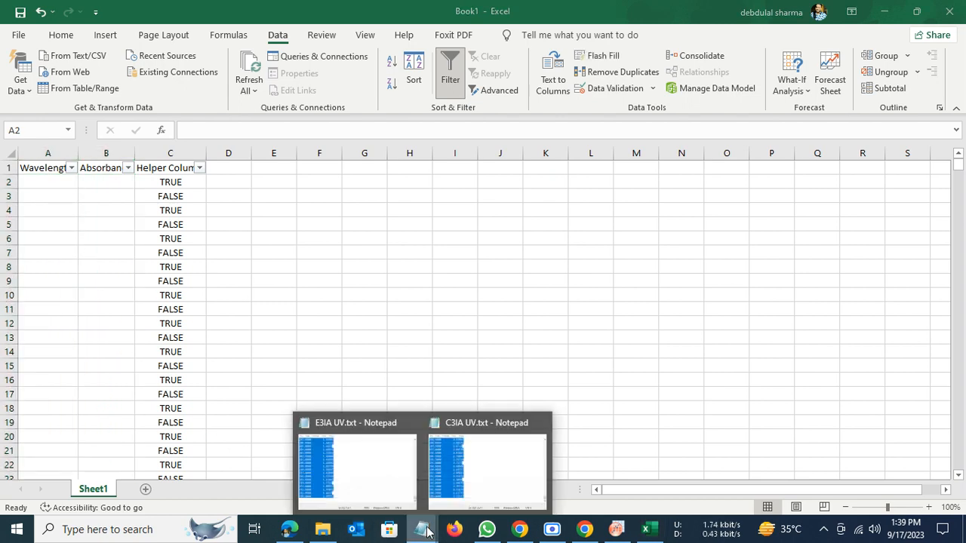
{"action": "left_click", "coordinate": [479, 468]}
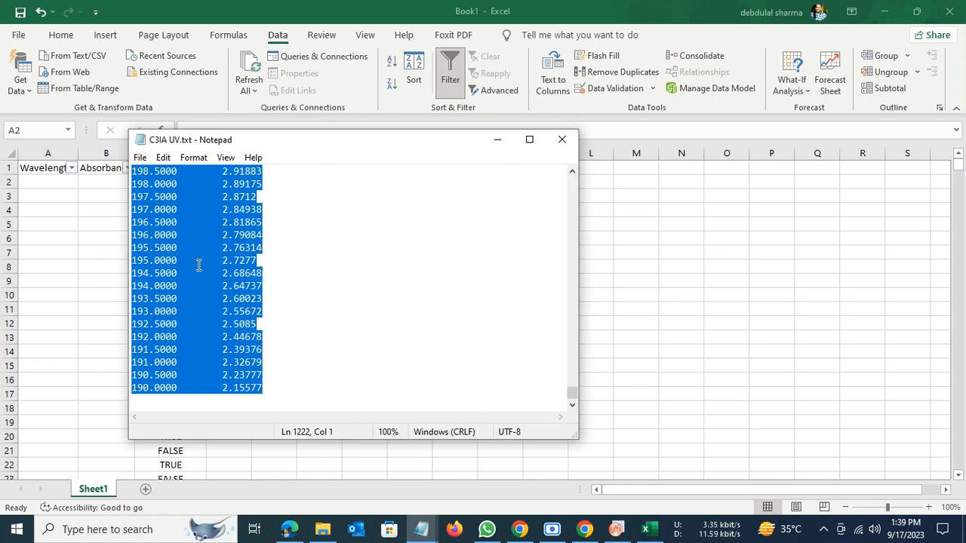
{"action": "left_click", "coordinate": [646, 529]}
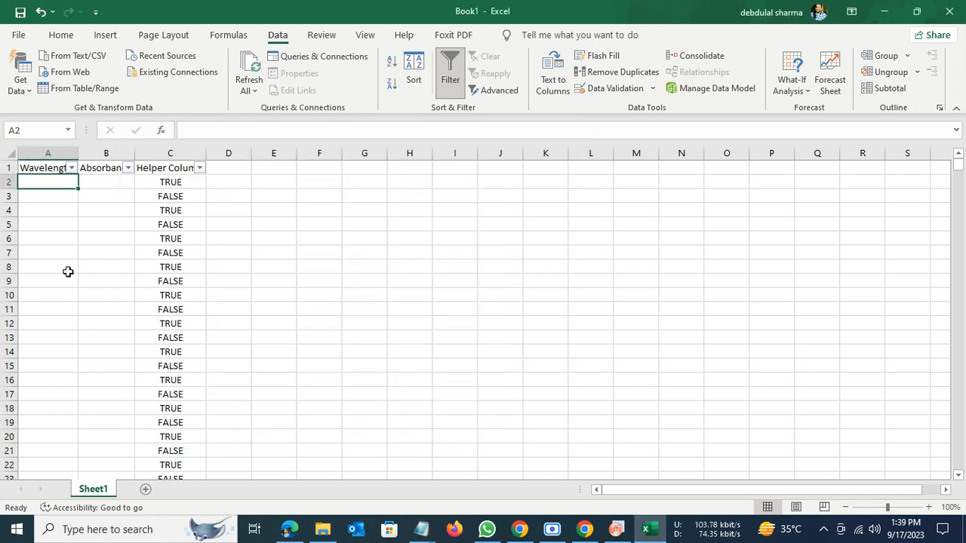
{"action": "key", "text": "ctrl+v"}
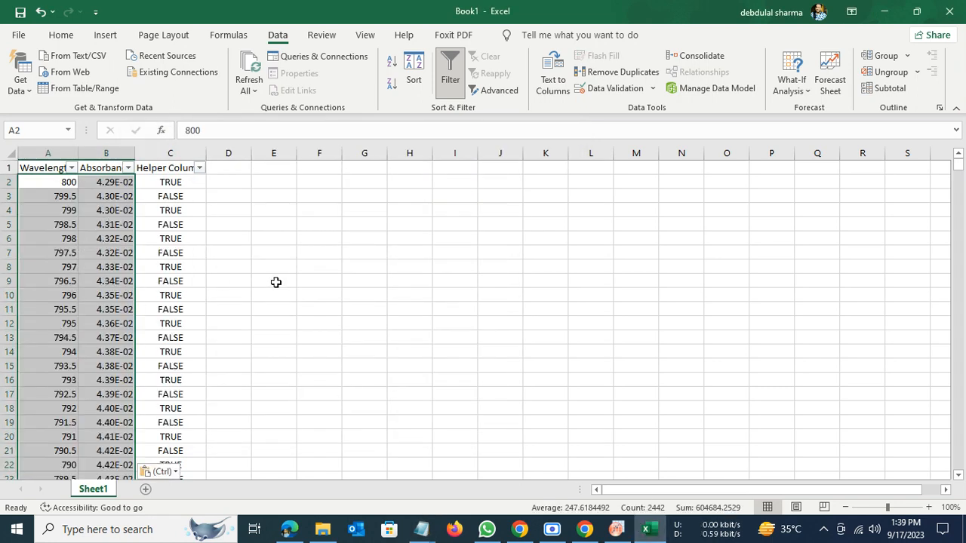
{"action": "left_click", "coordinate": [350, 280]}
Fill the Helper Column formula =ISEVEN(ROW()) from C2 down to the last data row, 1222.
{"action": "left_click", "coordinate": [187, 183]}
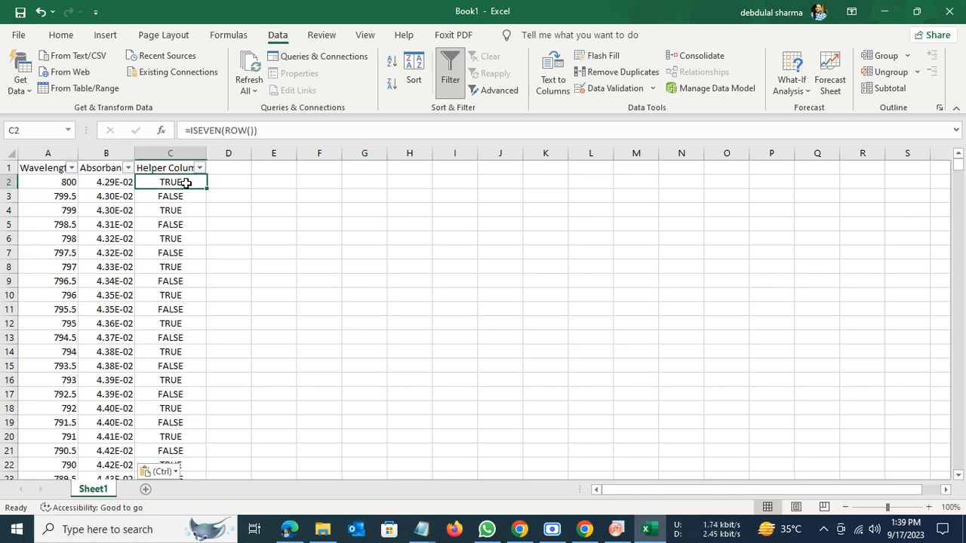
{"action": "double_click", "coordinate": [206, 190]}
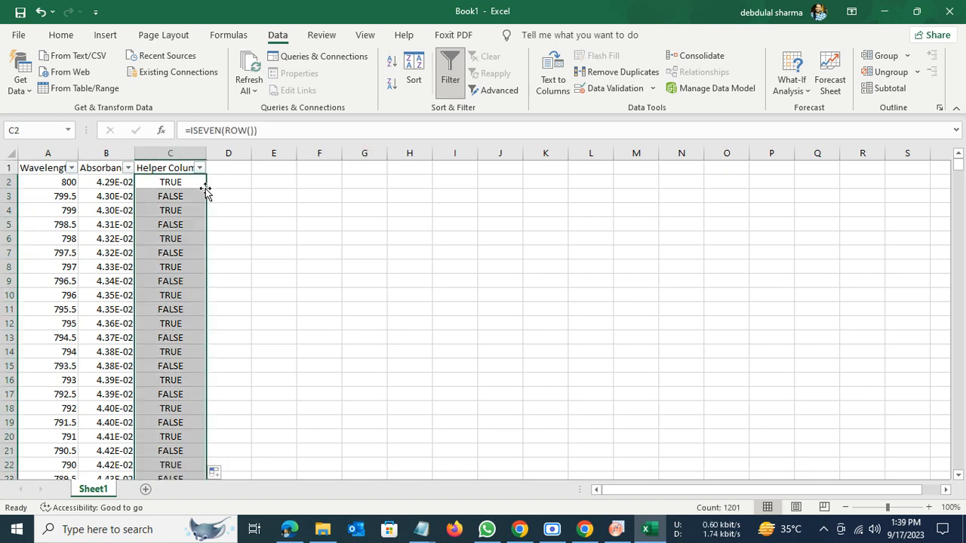
{"action": "left_click_drag", "start_coordinate": [960, 169], "coordinate": [960, 471]}
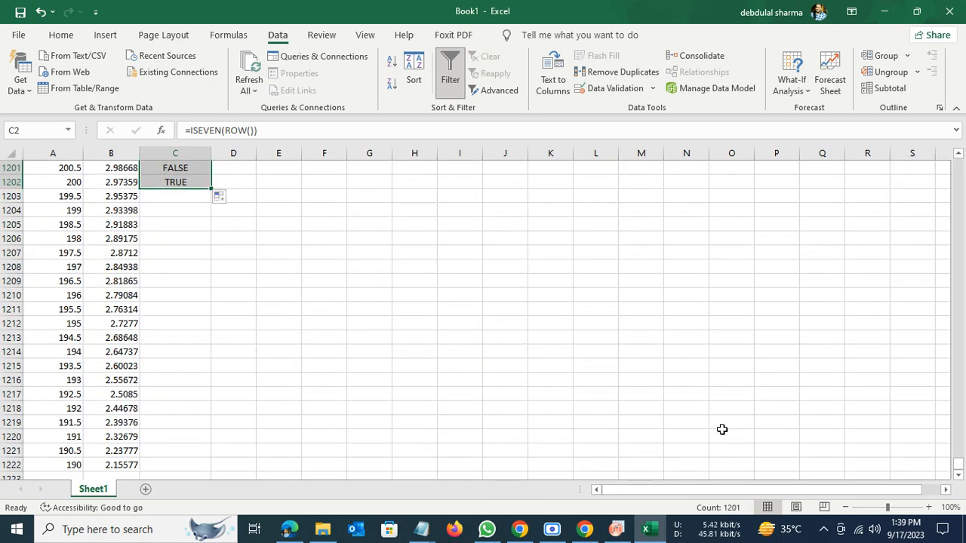
{"action": "scroll", "coordinate": [222, 258], "scroll_direction": "down", "scroll_amount": 2}
{"action": "scroll", "coordinate": [222, 258], "scroll_direction": "up", "scroll_amount": 2}
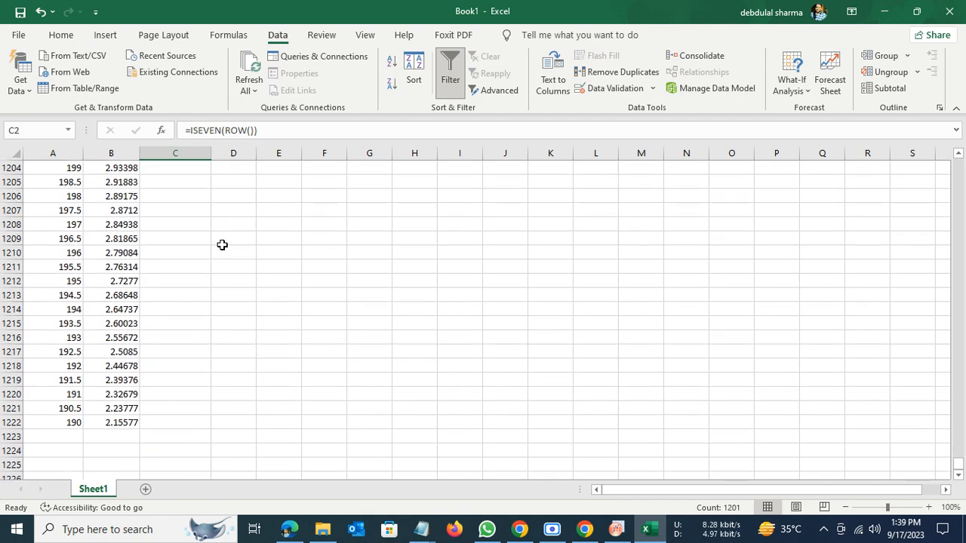
{"action": "double_click", "coordinate": [211, 191]}
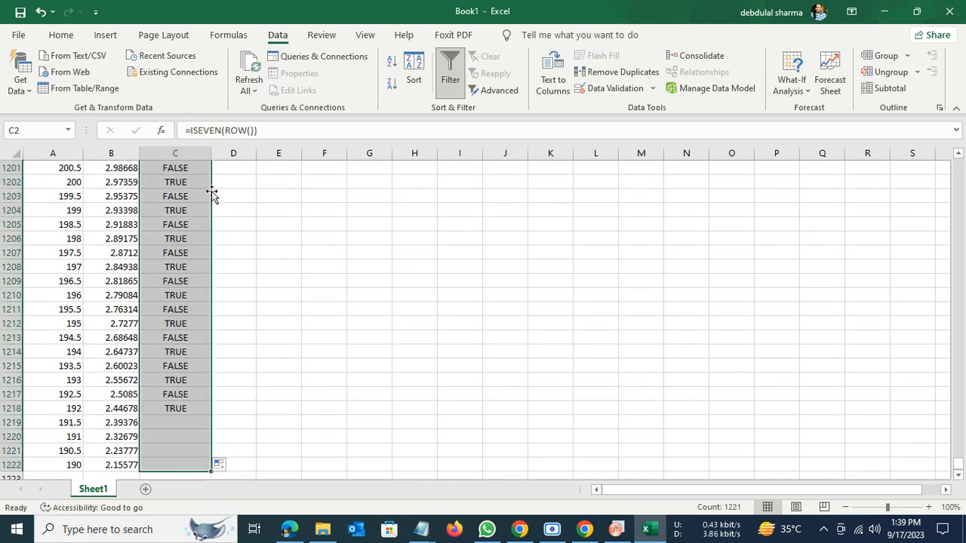
{"action": "scroll", "coordinate": [326, 400], "scroll_direction": "down", "scroll_amount": 2}
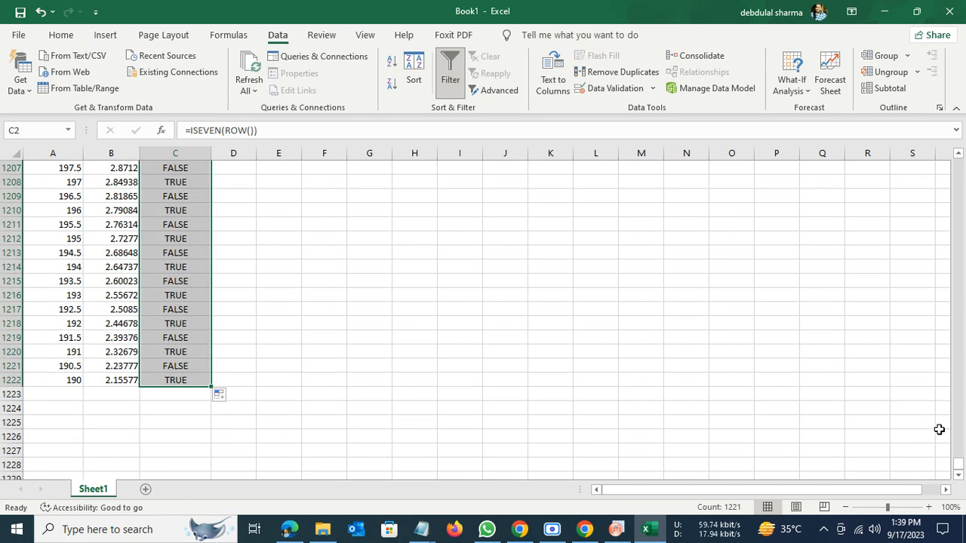
{"action": "left_click_drag", "start_coordinate": [958, 468], "coordinate": [958, 164]}
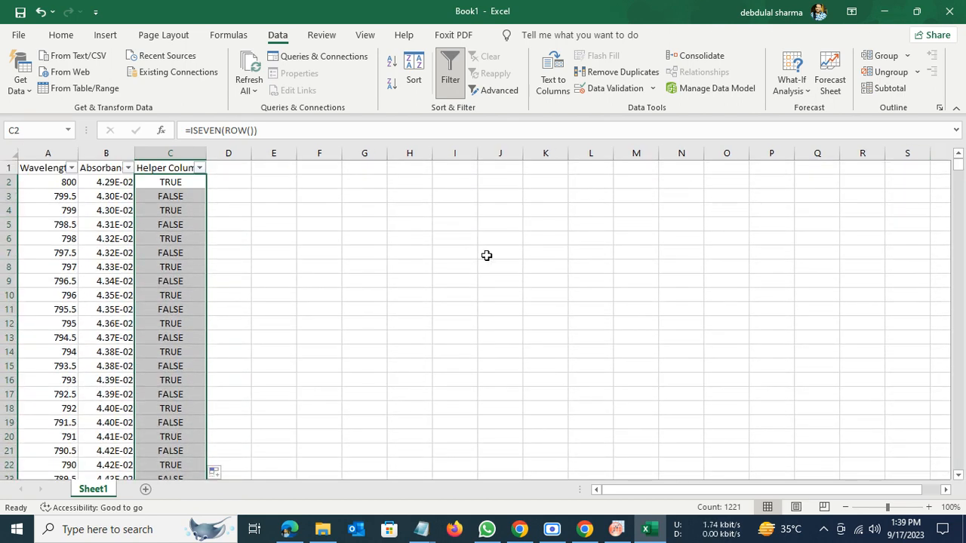
Filter the Helper Column to show only the FALSE rows.
{"action": "left_click", "coordinate": [199, 168]}
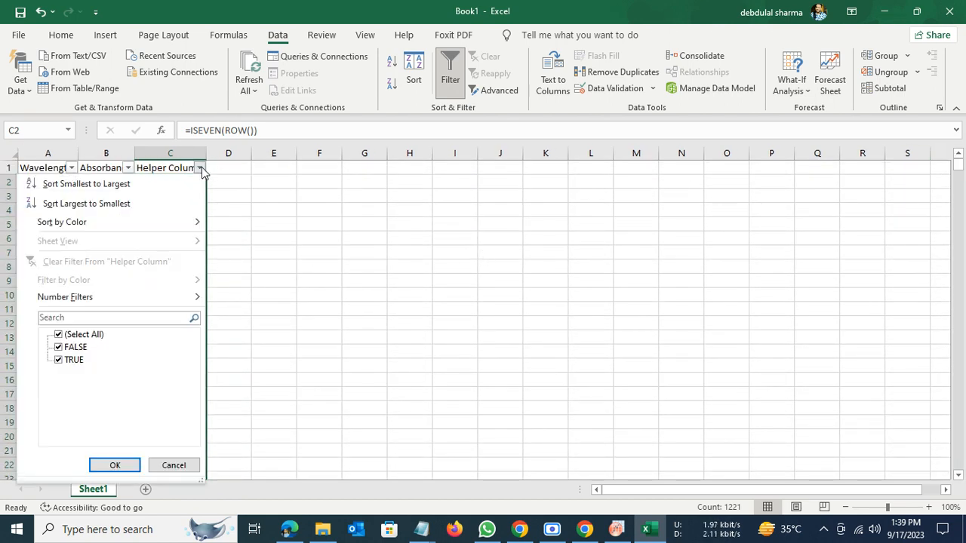
{"action": "left_click", "coordinate": [66, 361]}
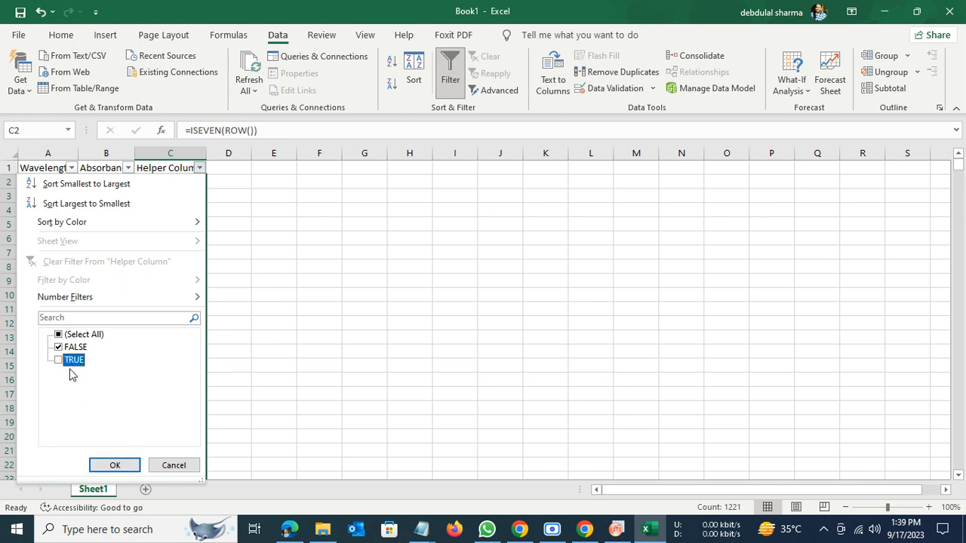
{"action": "left_click", "coordinate": [113, 465]}
{"action": "left_click", "coordinate": [263, 325]}
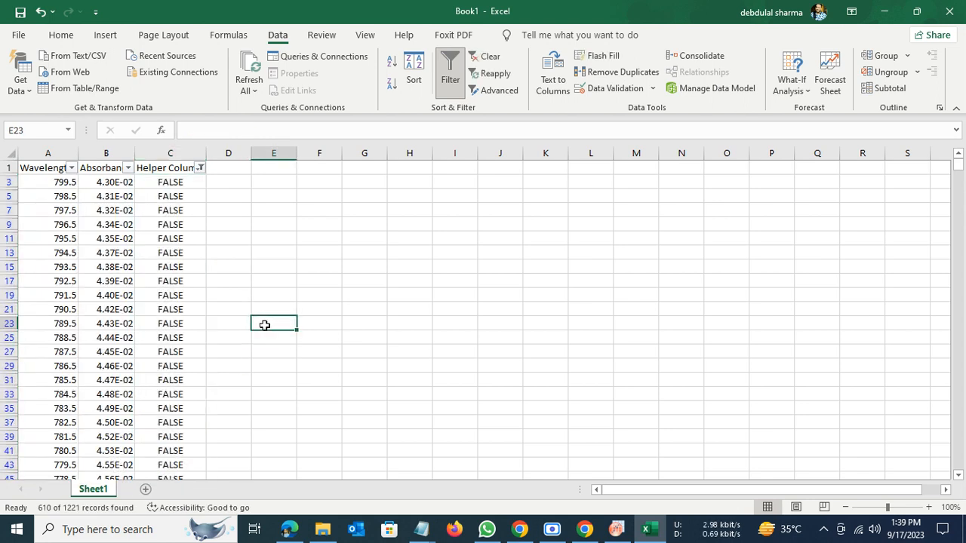
Delete the contents of all filtered FALSE rows in columns A to C, starting at A3.
{"action": "left_click", "coordinate": [44, 182]}
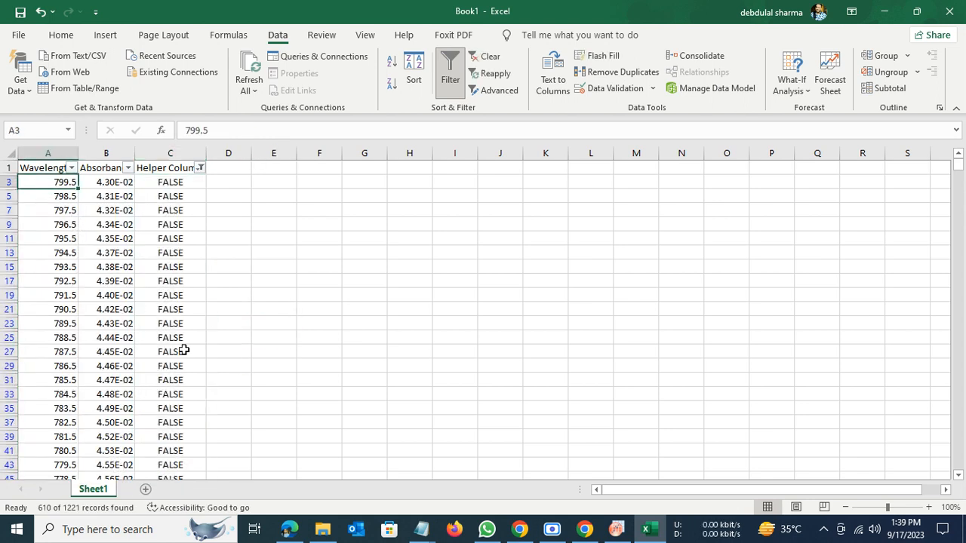
{"action": "key", "text": "ctrl+shift+Right"}
{"action": "key", "text": "ctrl+shift+Down"}
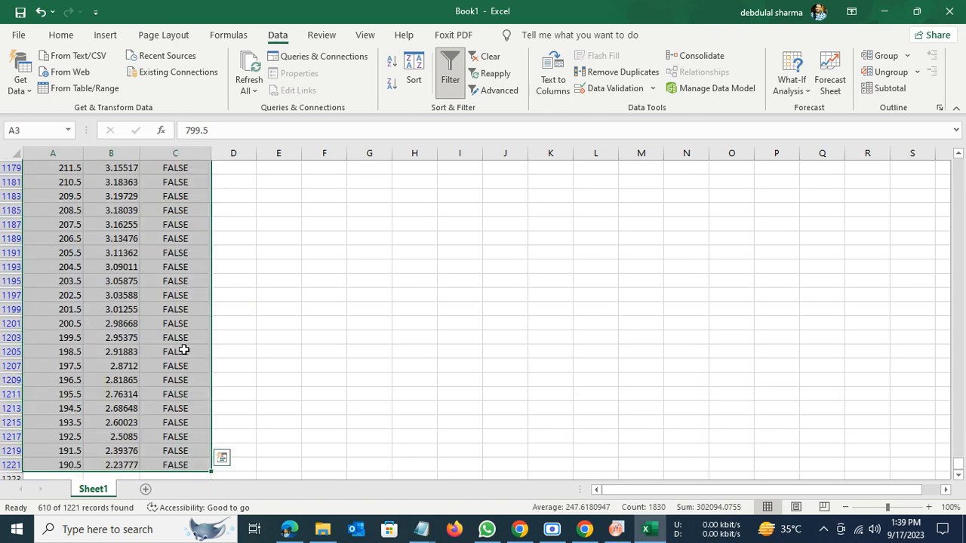
{"action": "key", "text": "Delete"}
{"action": "left_click", "coordinate": [260, 325]}
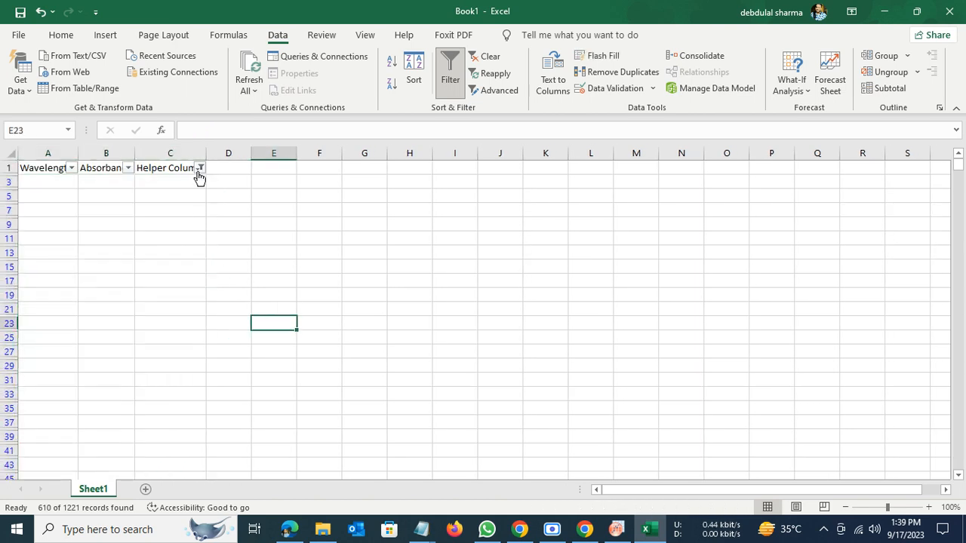
Filter the Helper Column to show only the TRUE rows.
{"action": "left_click", "coordinate": [198, 171]}
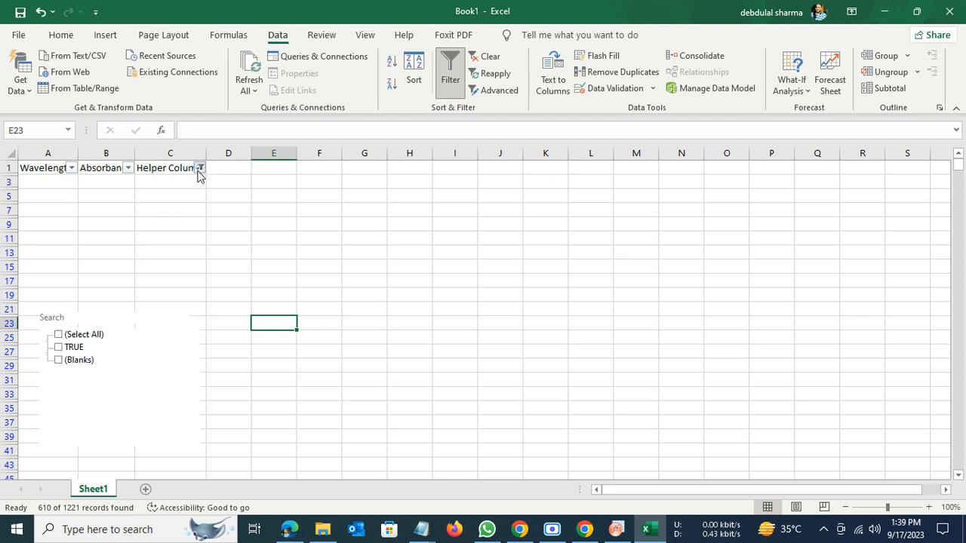
{"action": "left_click", "coordinate": [59, 348]}
{"action": "left_click", "coordinate": [118, 466]}
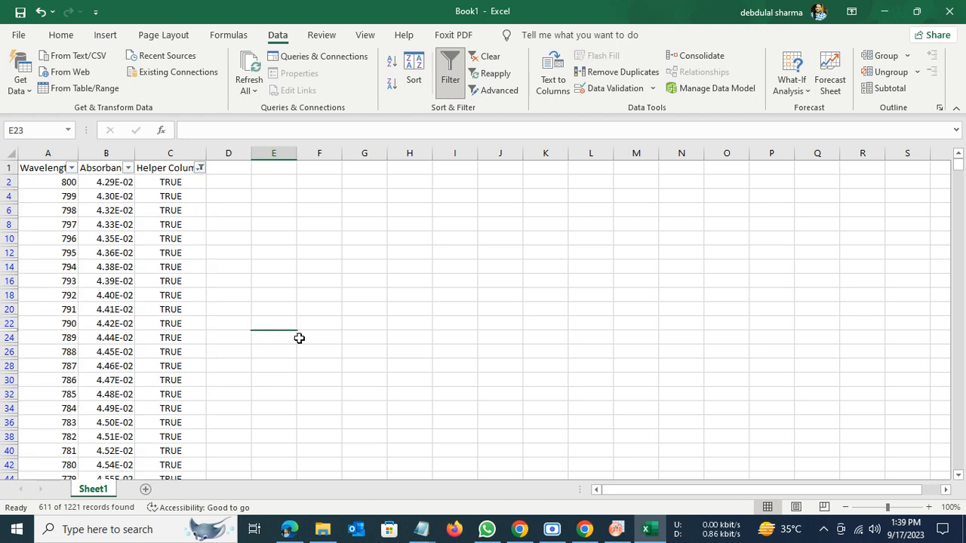
Copy the filtered wavelength and absorbance values from A2 to B1222 and paste them into the OriginPro worksheet, starting at row 1 of column A(X).
{"action": "left_click", "coordinate": [42, 187]}
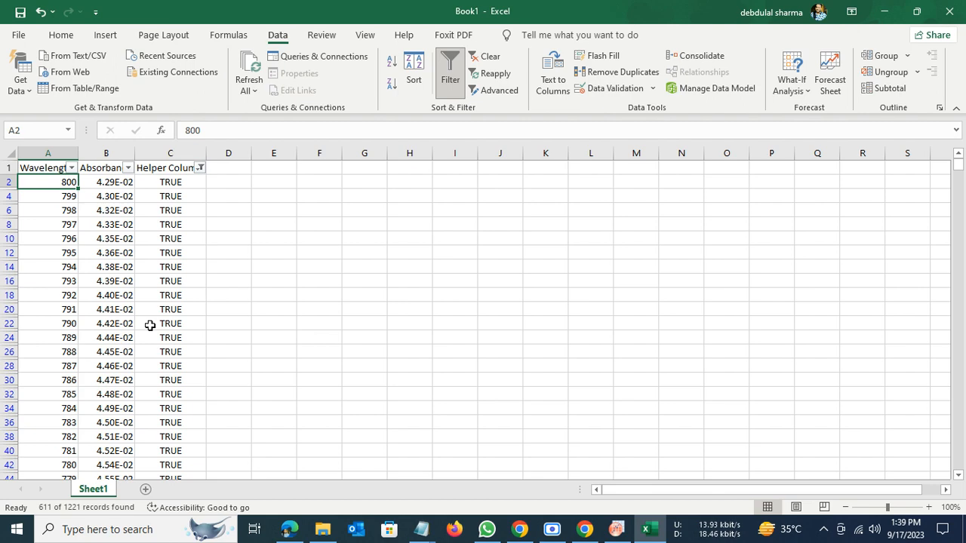
{"action": "key", "text": "ctrl+shift+Right"}
{"action": "key", "text": "ctrl+shift+Left"}
{"action": "key", "text": "shift+Right"}
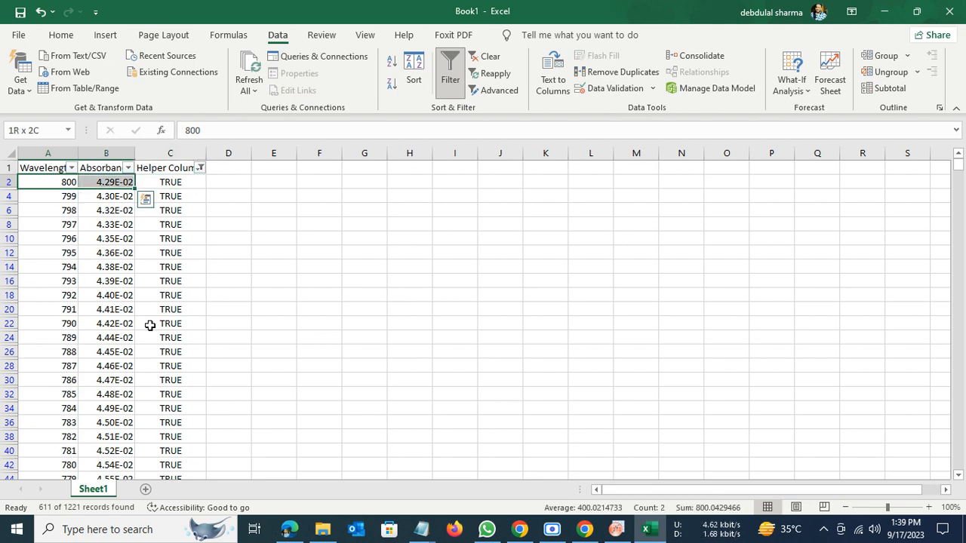
{"action": "key", "text": "ctrl+shift+Down"}
{"action": "key", "text": "ctrl+c"}
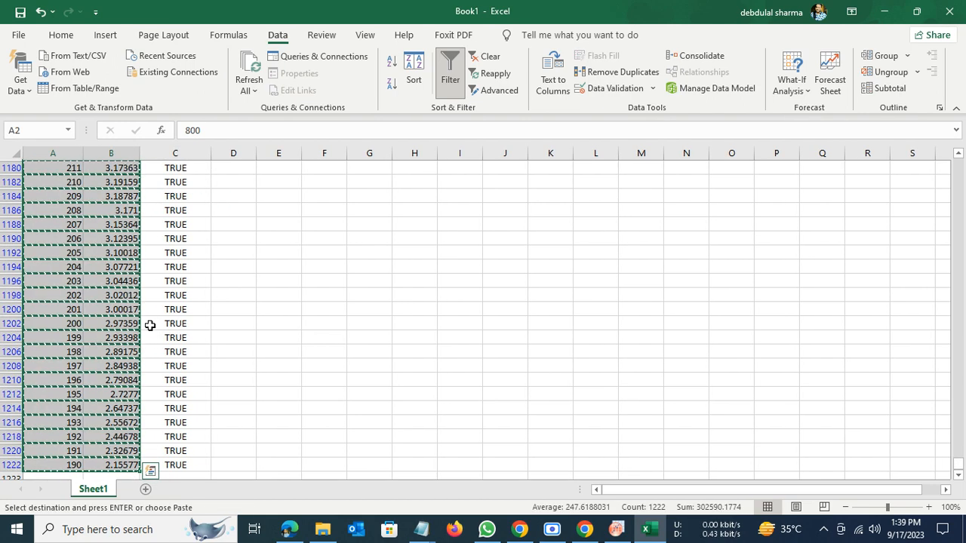
{"action": "left_click", "coordinate": [623, 534]}
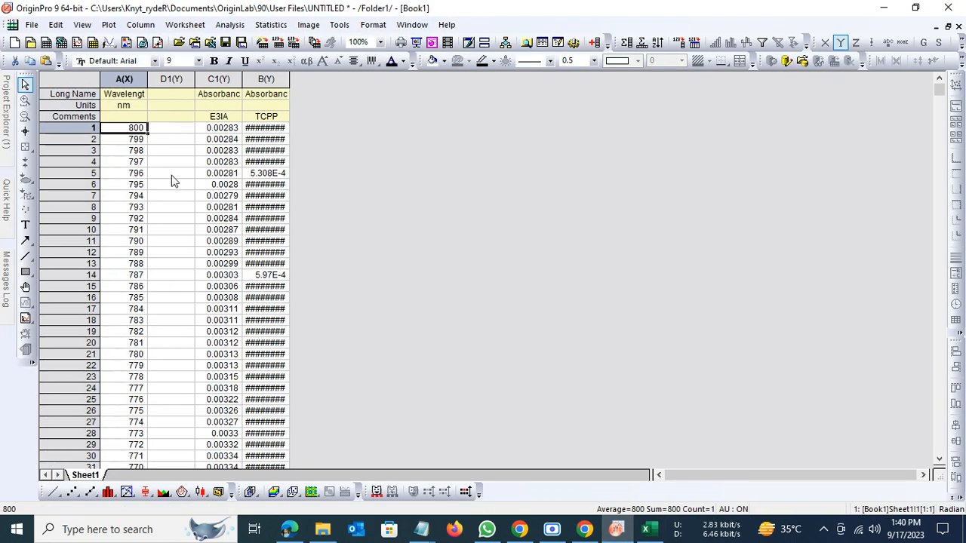
{"action": "key", "text": "ctrl+v"}
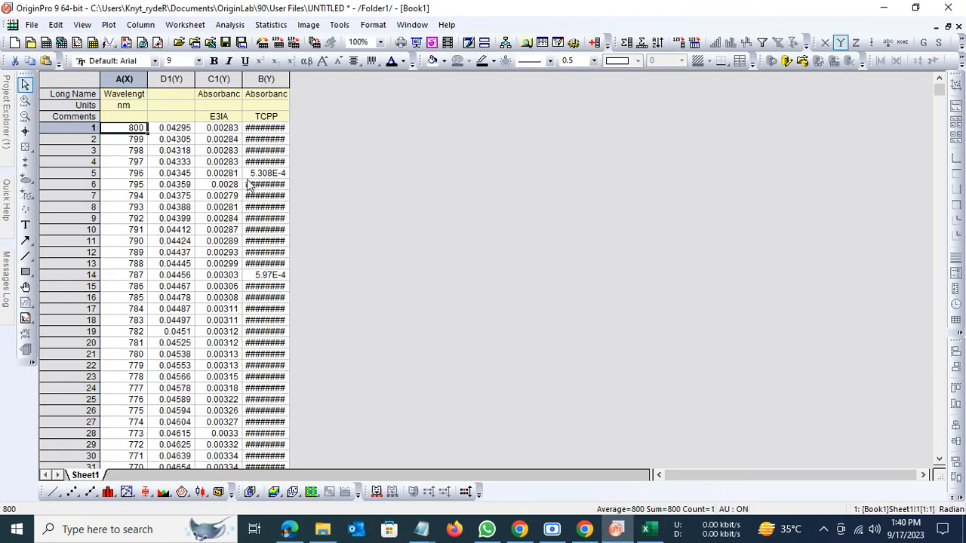
Enter C3IA as the comment of column D1(Y).
{"action": "left_click", "coordinate": [172, 117]}
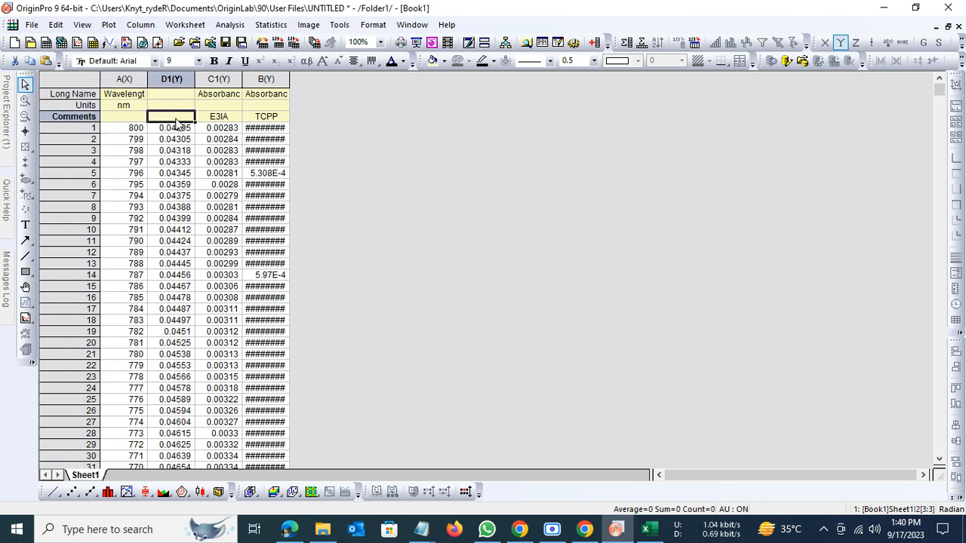
{"action": "type", "text": "C"}
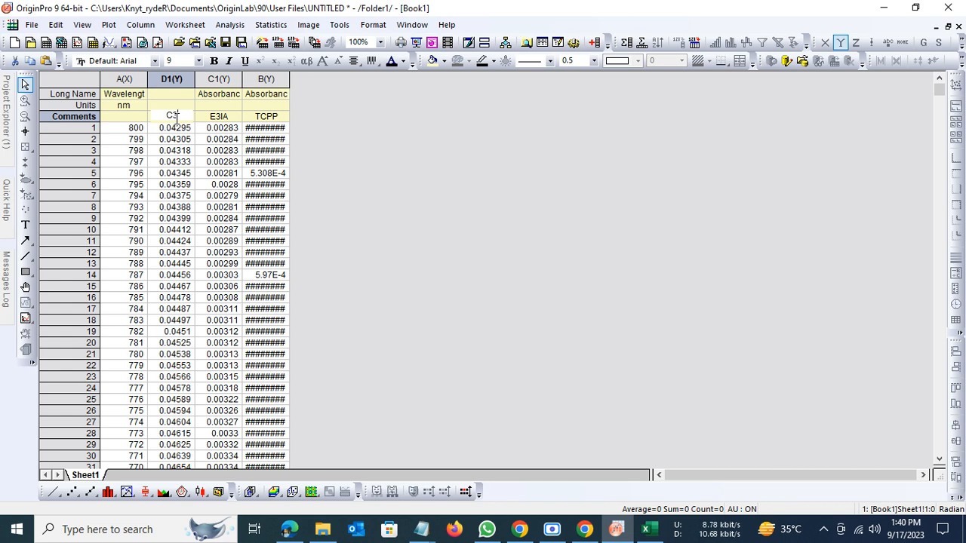
{"action": "type", "text": "3IA"}
{"action": "key", "text": "Up"}
Try to enter Absorbance by hand as the long name of column D1(Y).
{"action": "key", "text": "Up"}
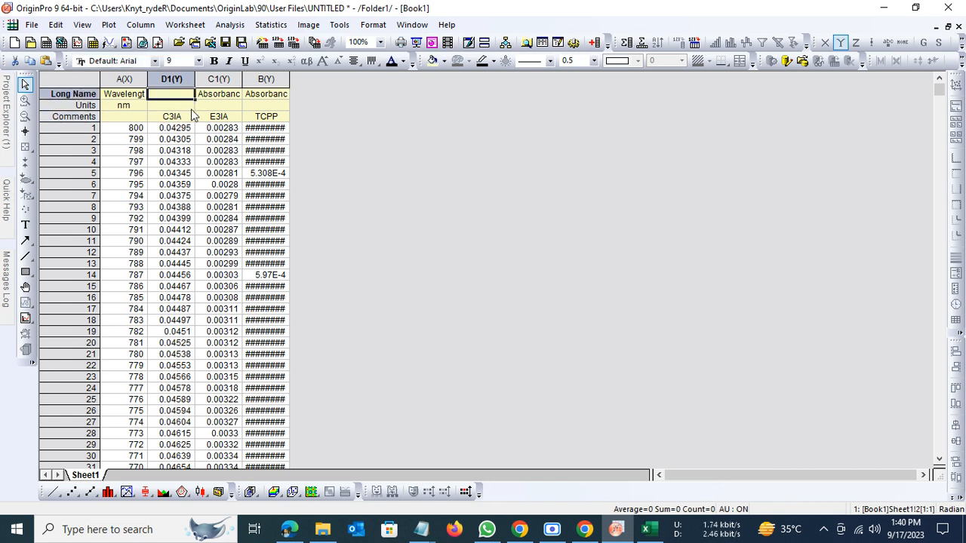
{"action": "type", "text": "AbsorbaNCE"}
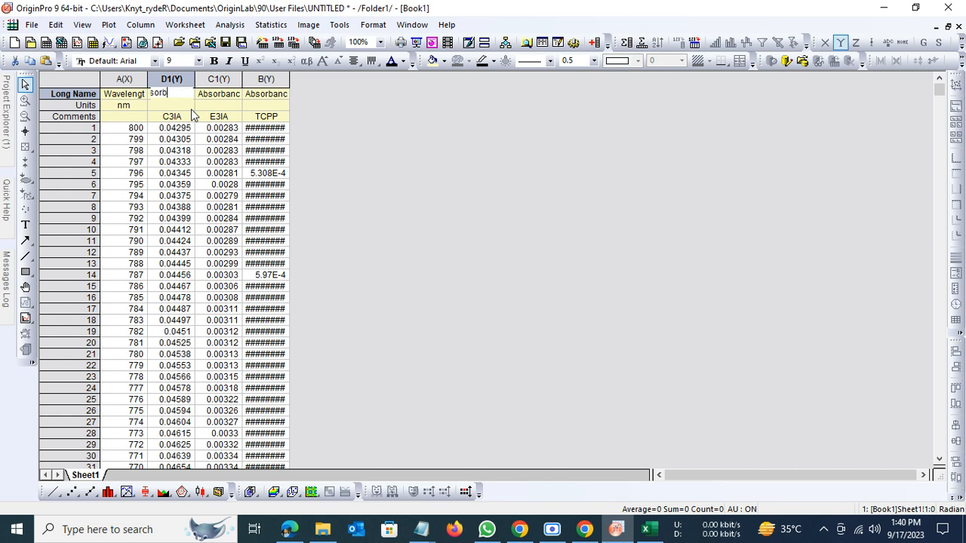
{"action": "key", "text": "BackSpace"}
{"action": "key", "text": "BackSpace"}
{"action": "key", "text": "BackSpace"}
{"action": "key", "text": "BackSpace"}
{"action": "key", "text": "BackSpace"}
{"action": "key", "text": "BackSpace"}
{"action": "key", "text": "BackSpace"}
{"action": "key", "text": "BackSpace"}
{"action": "key", "text": "BackSpace"}
{"action": "key", "text": "BackSpace"}
{"action": "type", "text": "aBSORBANCE"}
Copy the long name Absorbance from column C1(Y) and paste it as the long name of column D1(Y).
{"action": "key", "text": "ctrl+shift+Left"}
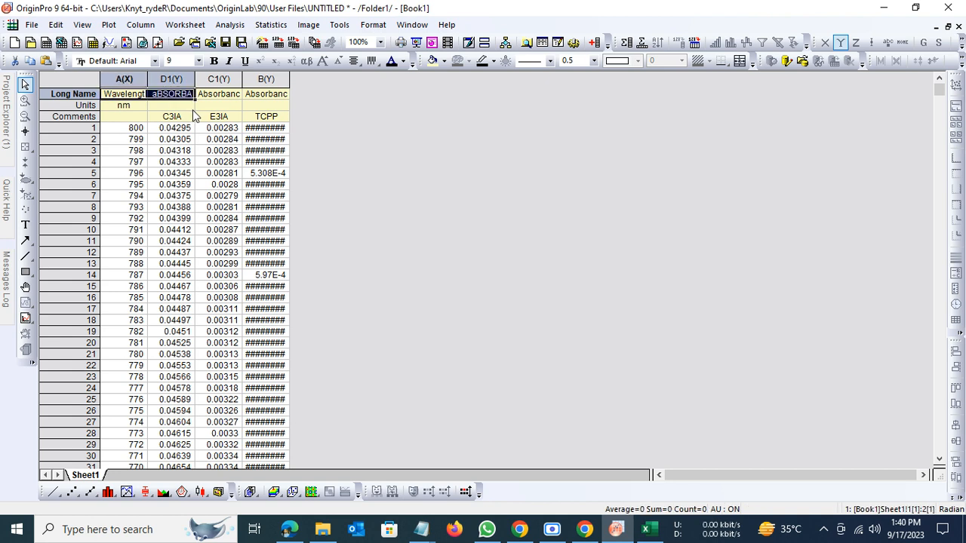
{"action": "key", "text": "ctrl+shift+Right"}
{"action": "key", "text": "shift+Tab"}
{"action": "key", "text": "shift+Tab"}
{"action": "key", "text": "Tab"}
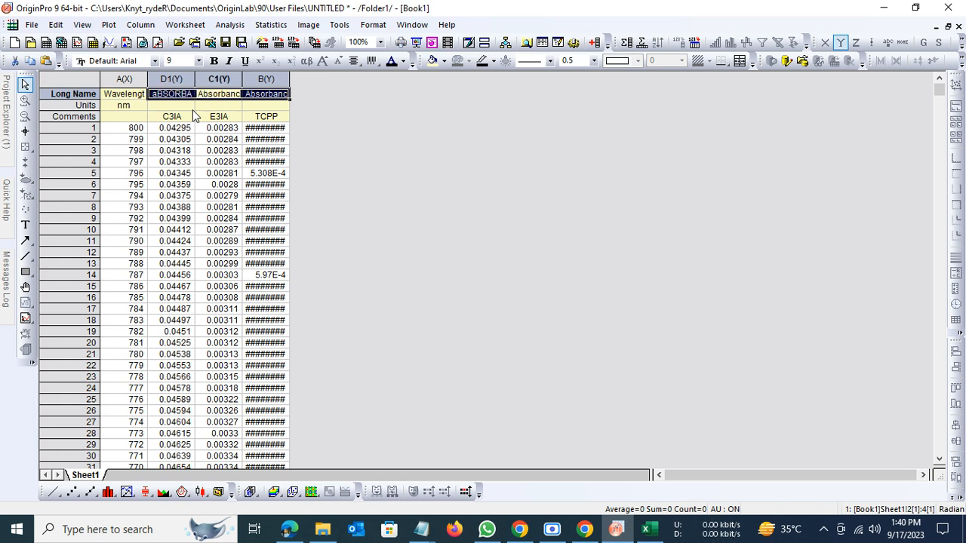
{"action": "key", "text": "Tab"}
{"action": "key", "text": "Down"}
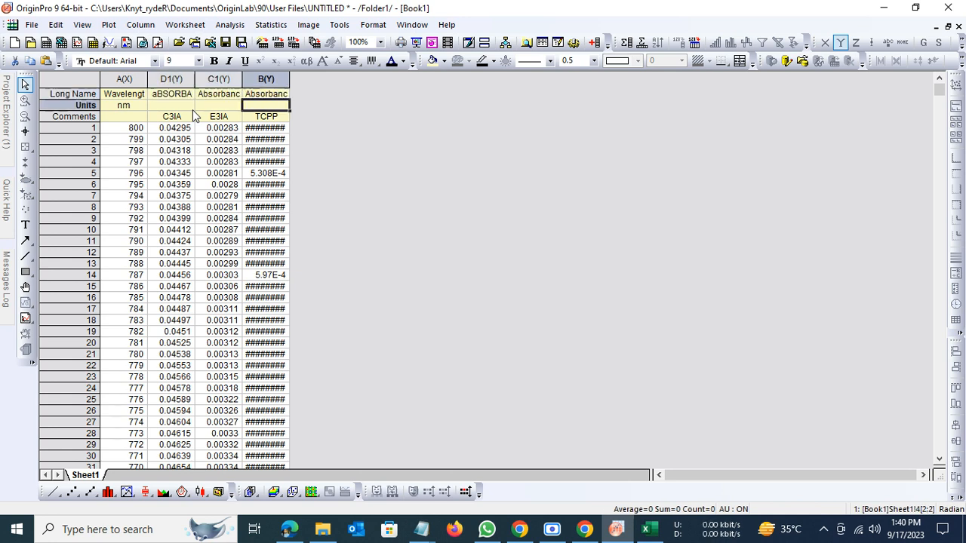
{"action": "key", "text": "Left"}
{"action": "key", "text": "Up"}
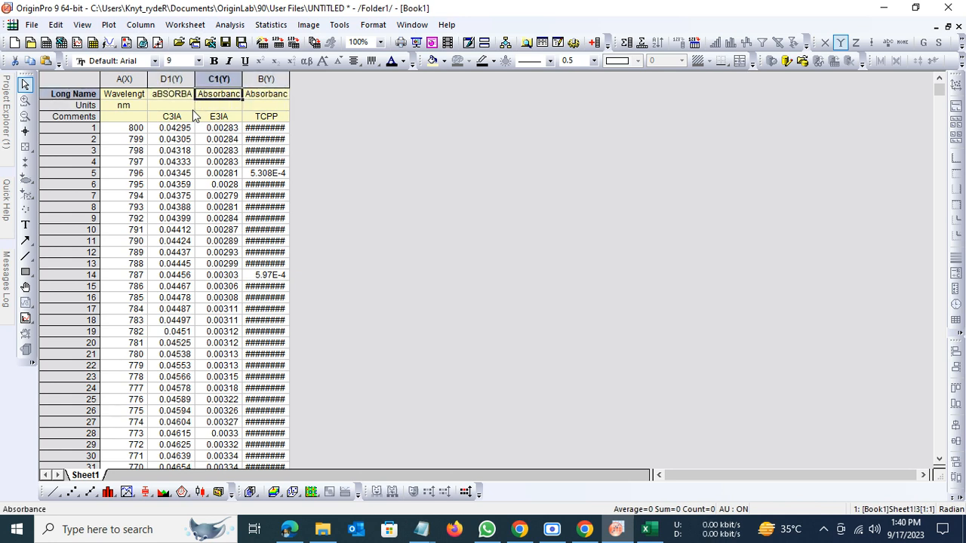
{"action": "key", "text": "Left"}
{"action": "key", "text": "ctrl+v"}
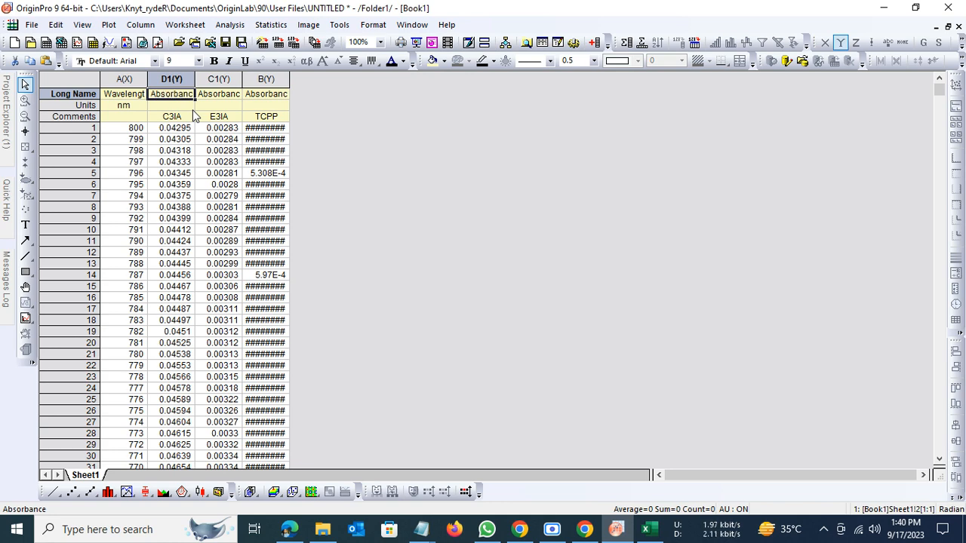
Check the C3IA, E3IA and TCPP values against the wavelengths down to the last data rows.
{"action": "left_click", "coordinate": [203, 141]}
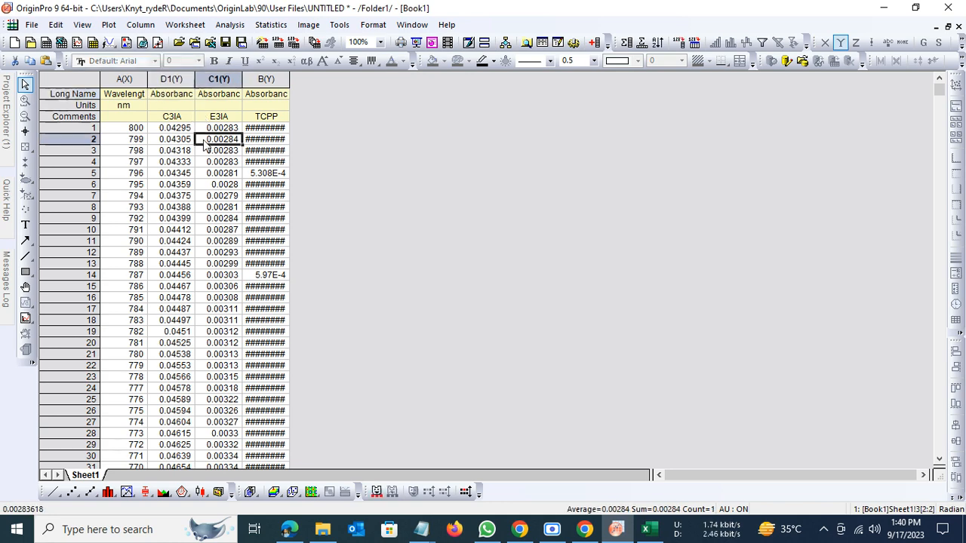
{"action": "scroll", "coordinate": [223, 262], "scroll_direction": "down", "scroll_amount": 7}
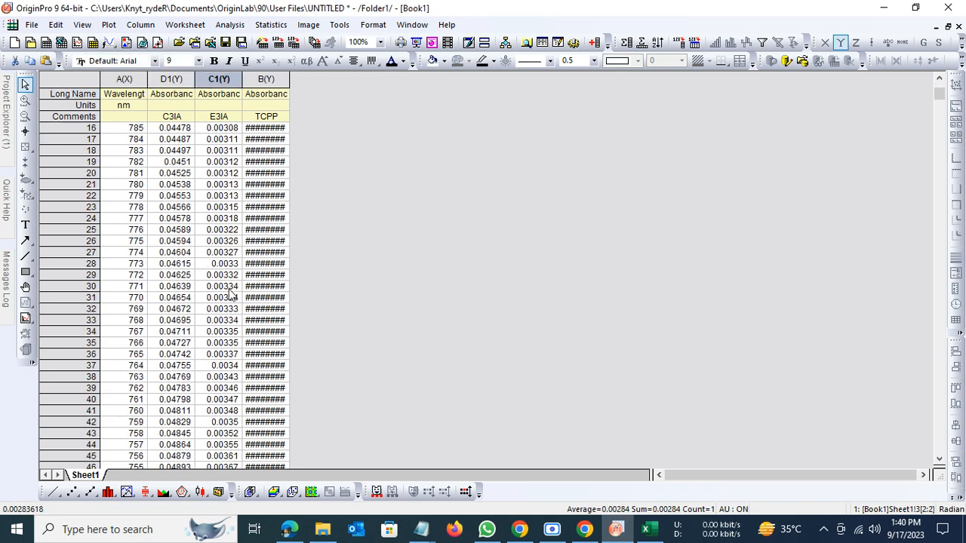
{"action": "scroll", "coordinate": [219, 279], "scroll_direction": "down", "scroll_amount": 1}
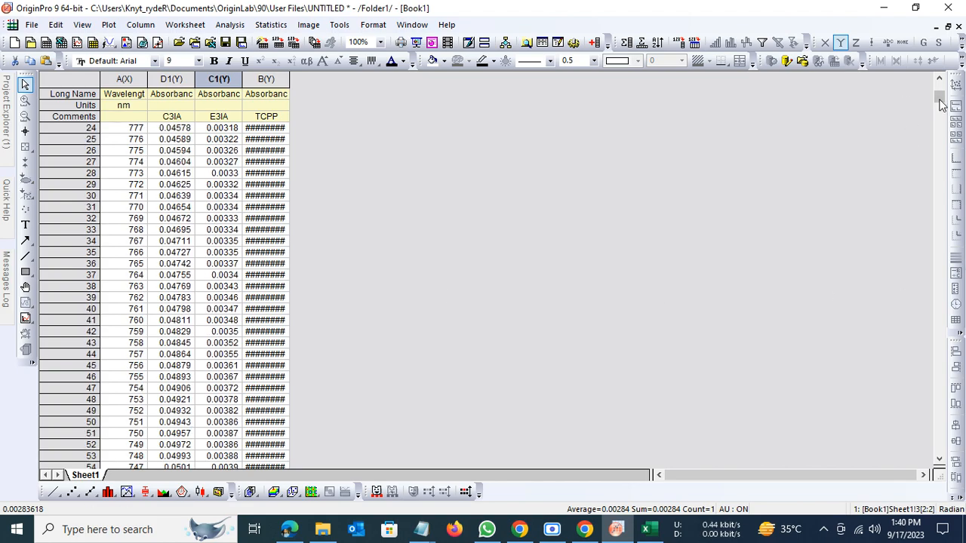
{"action": "left_click_drag", "start_coordinate": [938, 97], "coordinate": [938, 265]}
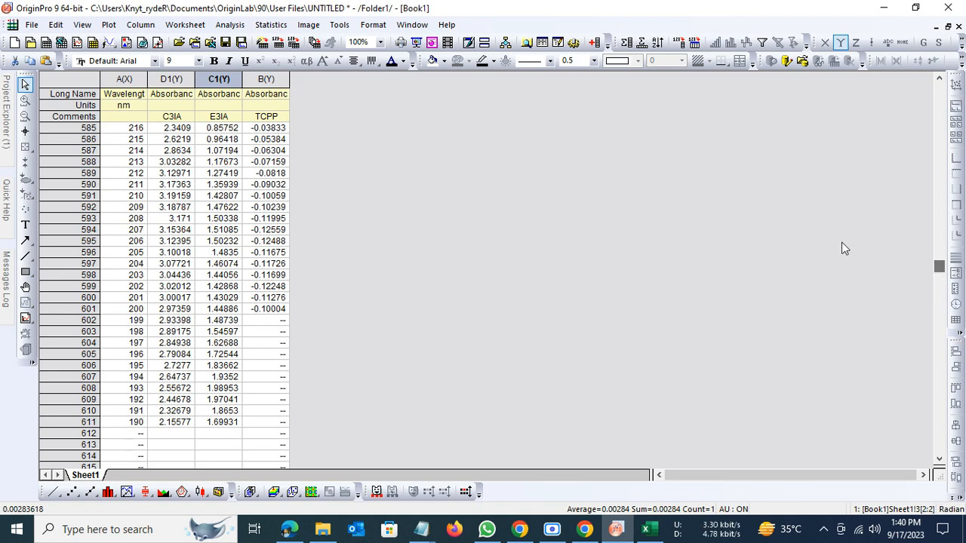
{"action": "scroll", "coordinate": [244, 190], "scroll_direction": "up", "scroll_amount": 6}
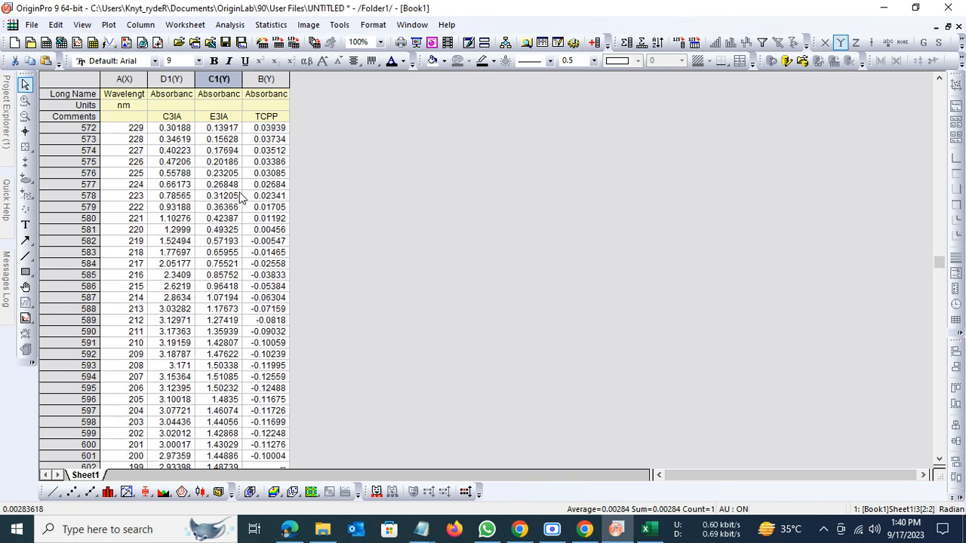
{"action": "scroll", "coordinate": [238, 195], "scroll_direction": "up", "scroll_amount": 2}
Plot the E3IA absorbance column as a line graph and dismiss the reminder message.
{"action": "left_click", "coordinate": [219, 78]}
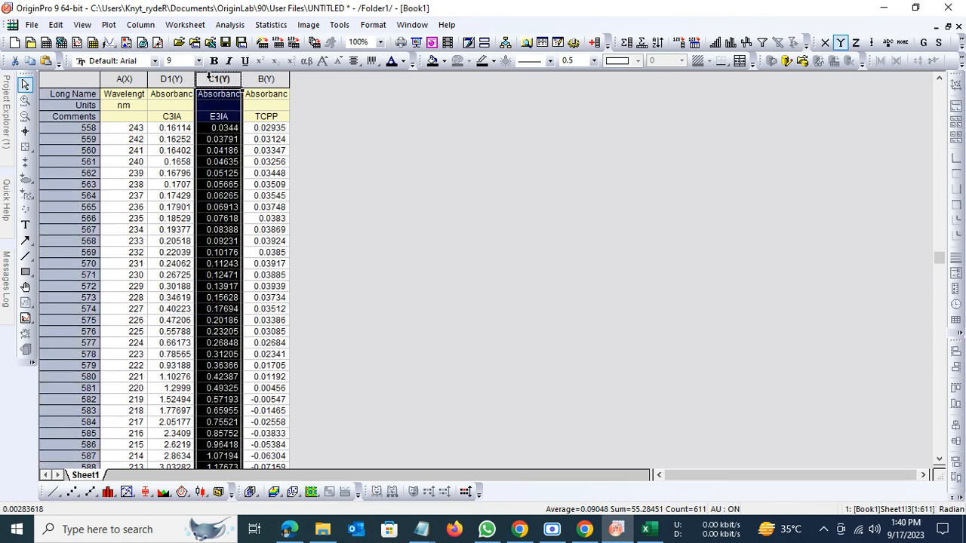
{"action": "left_click", "coordinate": [108, 25]}
{"action": "mouse_move", "coordinate": [126, 40]}
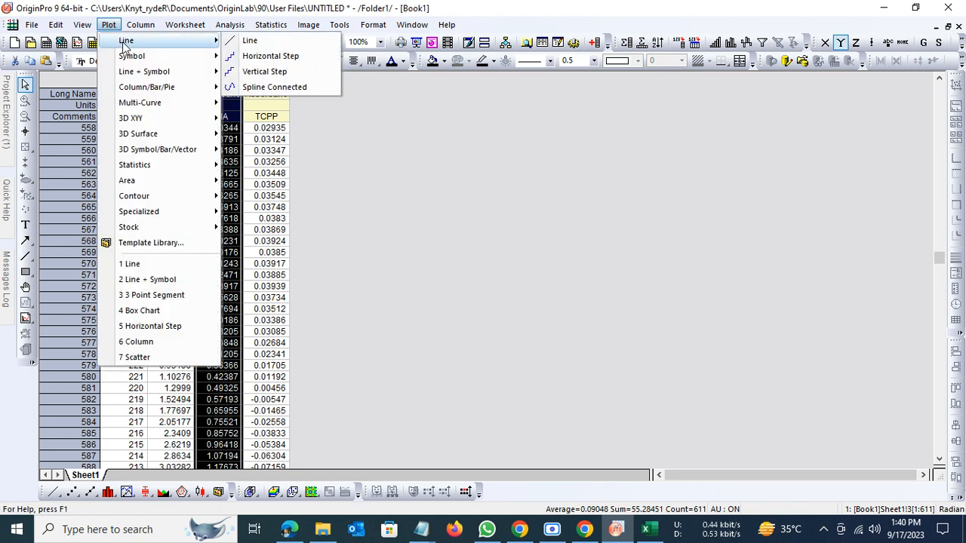
{"action": "left_click", "coordinate": [251, 43]}
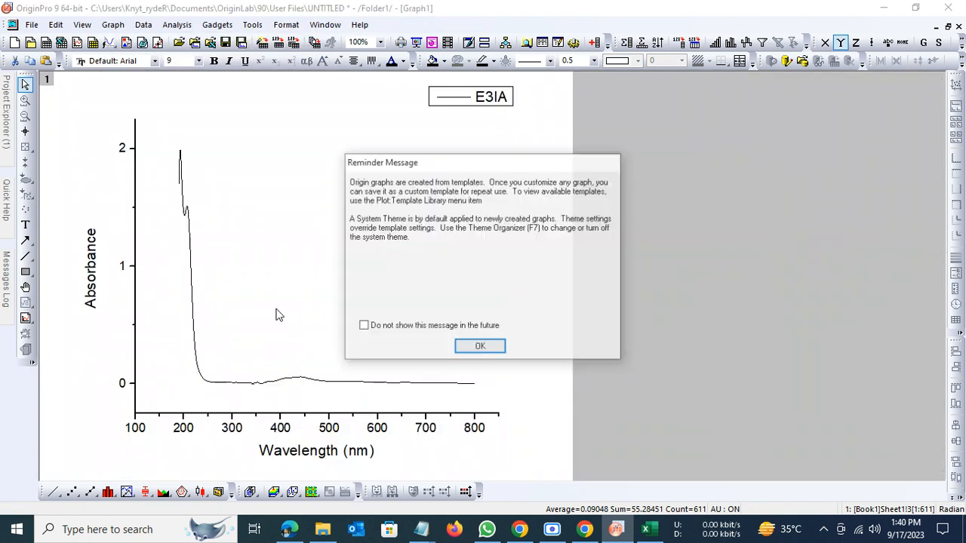
{"action": "left_click", "coordinate": [480, 348]}
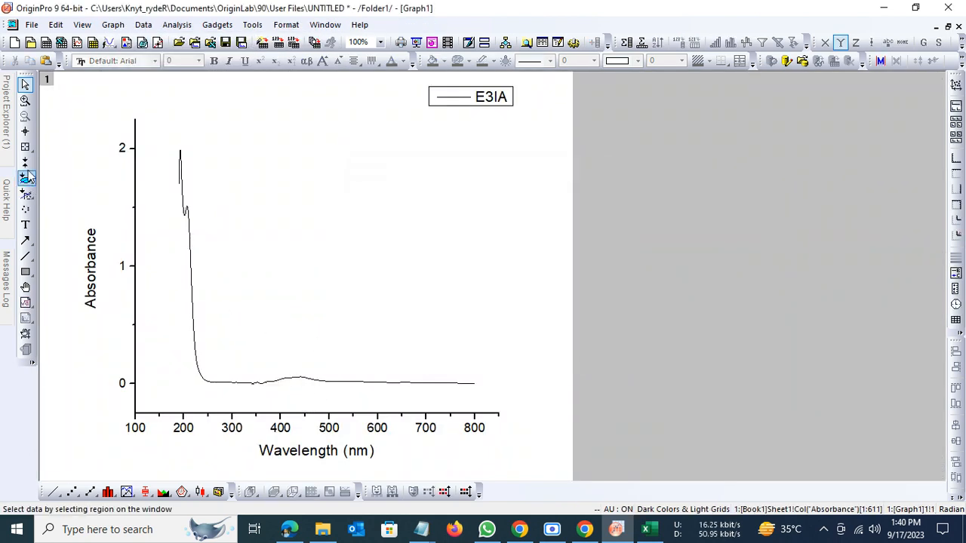
Zoom into the flat part of the E3IA curve up to 800 nm and read the coordinates on its initial steep drop.
{"action": "left_click", "coordinate": [25, 100]}
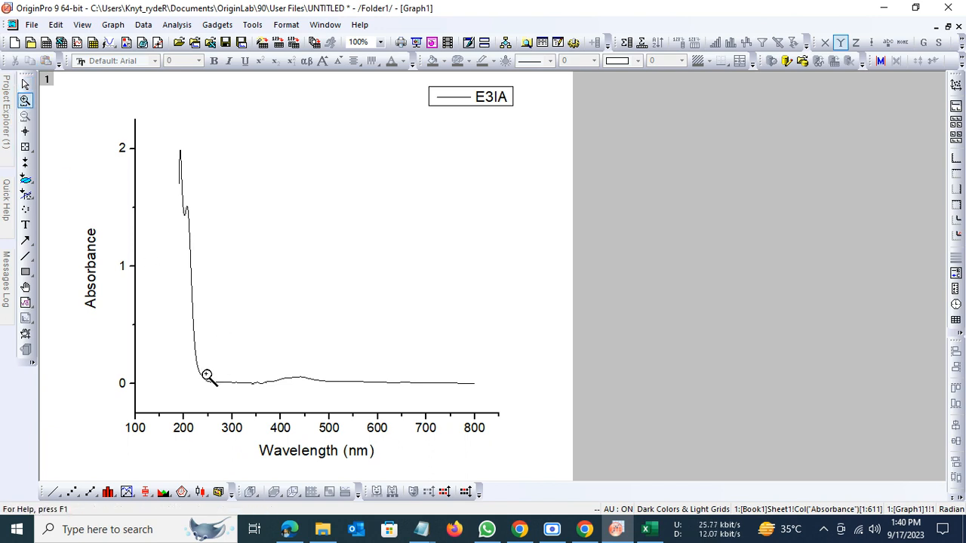
{"action": "left_click_drag", "start_coordinate": [206, 374], "coordinate": [474, 387]}
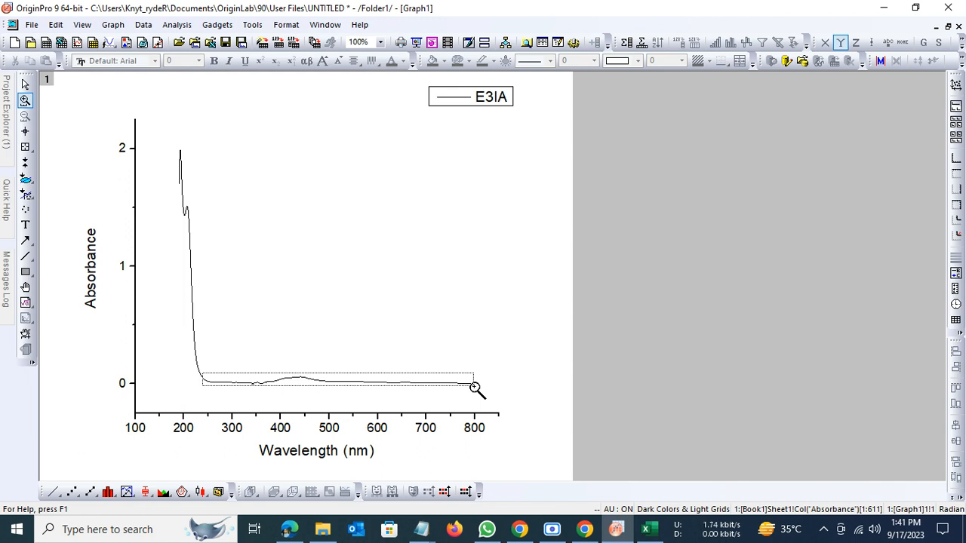
{"action": "left_click_drag", "start_coordinate": [474, 387], "coordinate": [474, 387]}
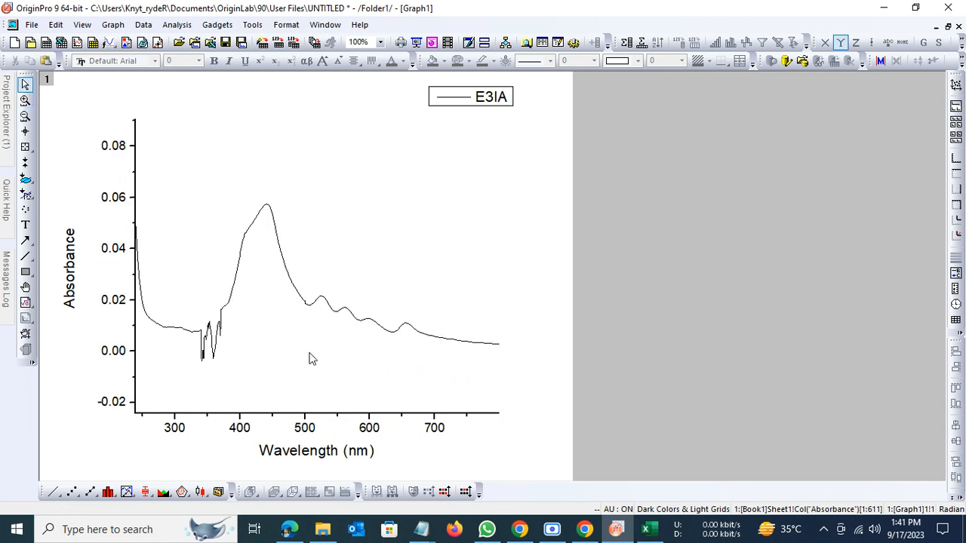
{"action": "left_click", "coordinate": [25, 131]}
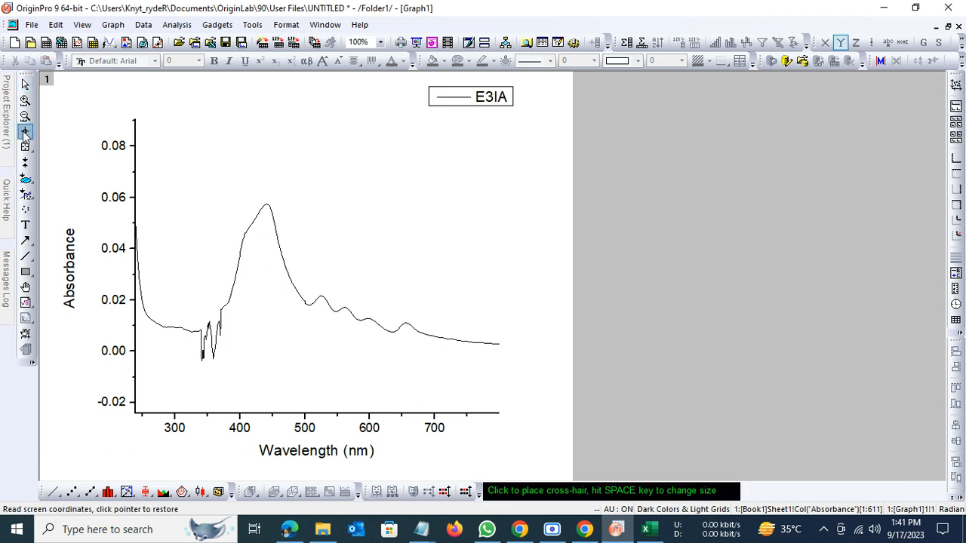
{"action": "left_click", "coordinate": [134, 228]}
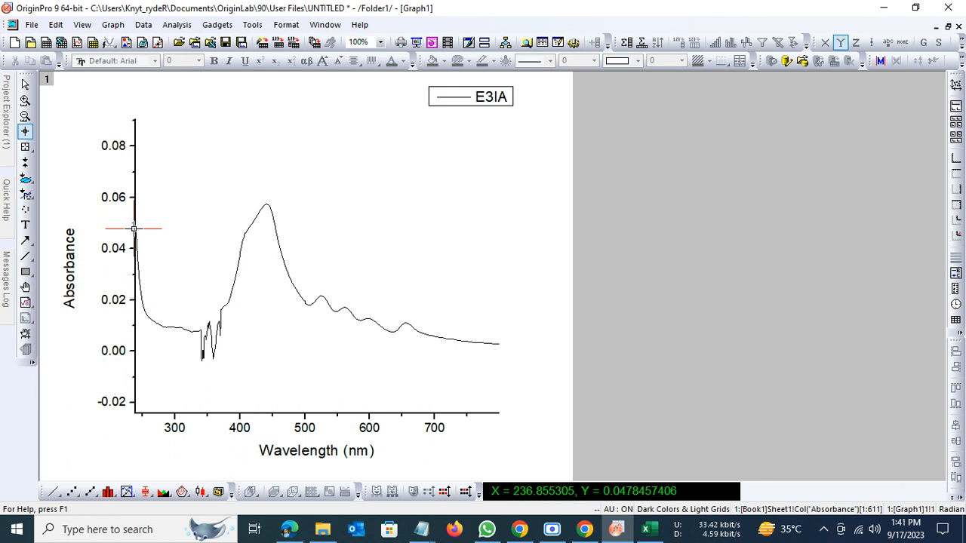
{"action": "left_click", "coordinate": [138, 257]}
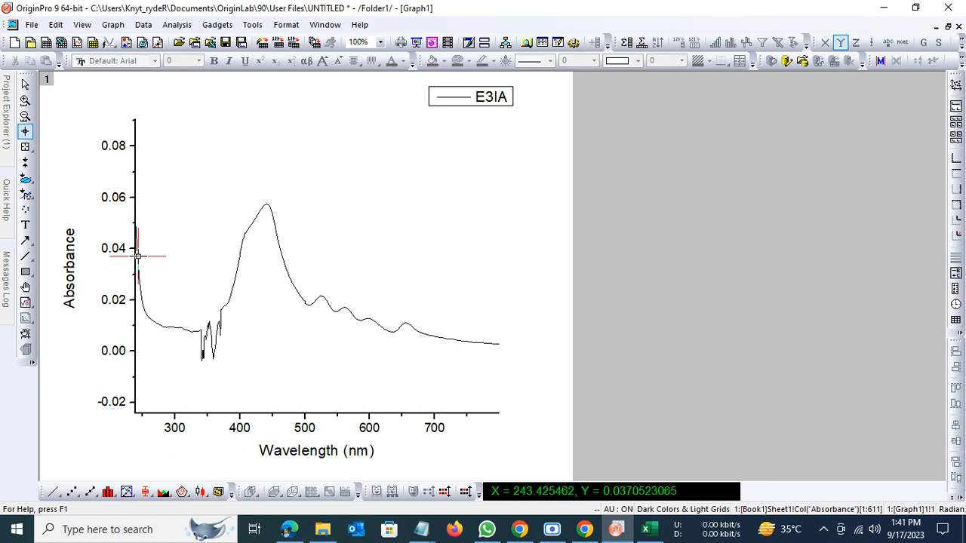
Reset the graph's zoom, delete Graph1 from the project and return to the Book1 worksheet.
{"action": "left_click", "coordinate": [25, 116]}
{"action": "left_click", "coordinate": [6, 128]}
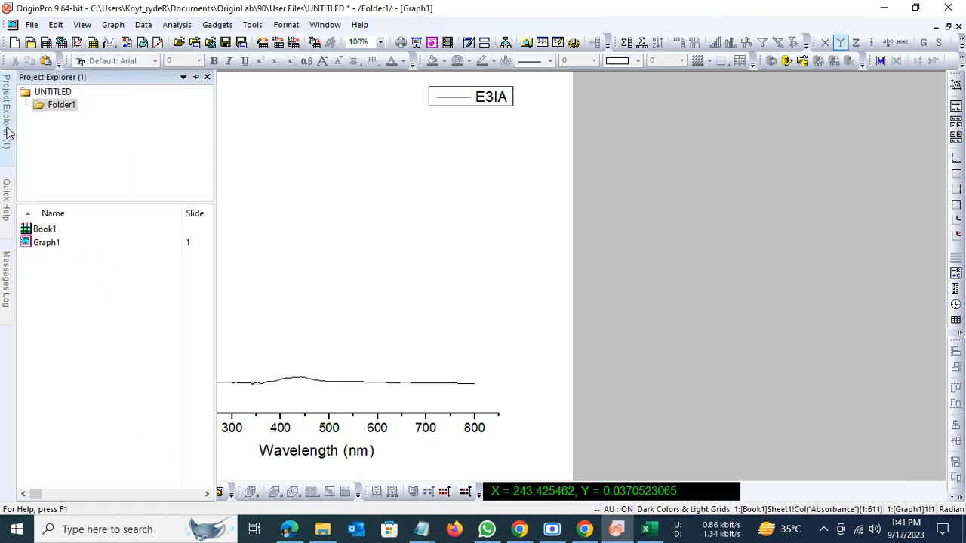
{"action": "left_click", "coordinate": [43, 242]}
{"action": "key", "text": "Delete"}
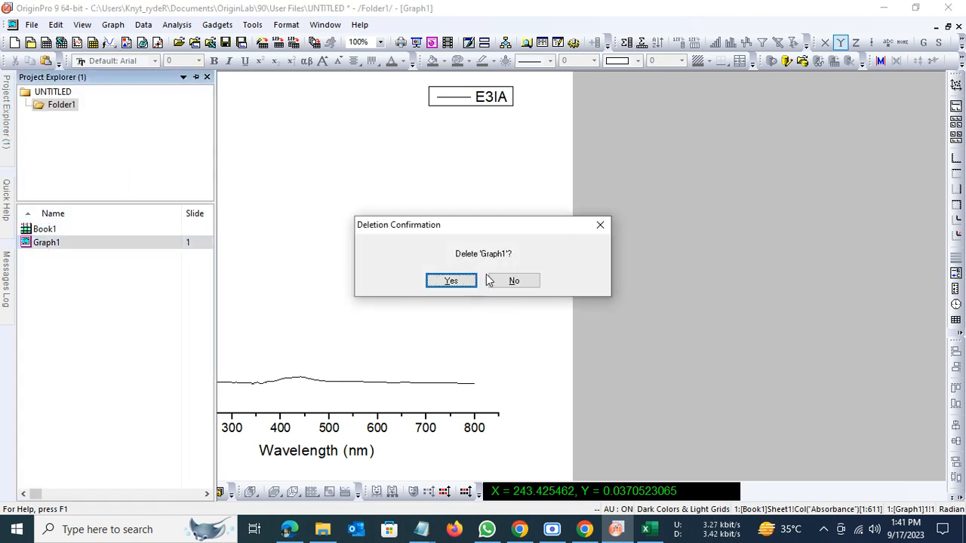
{"action": "left_click", "coordinate": [457, 280]}
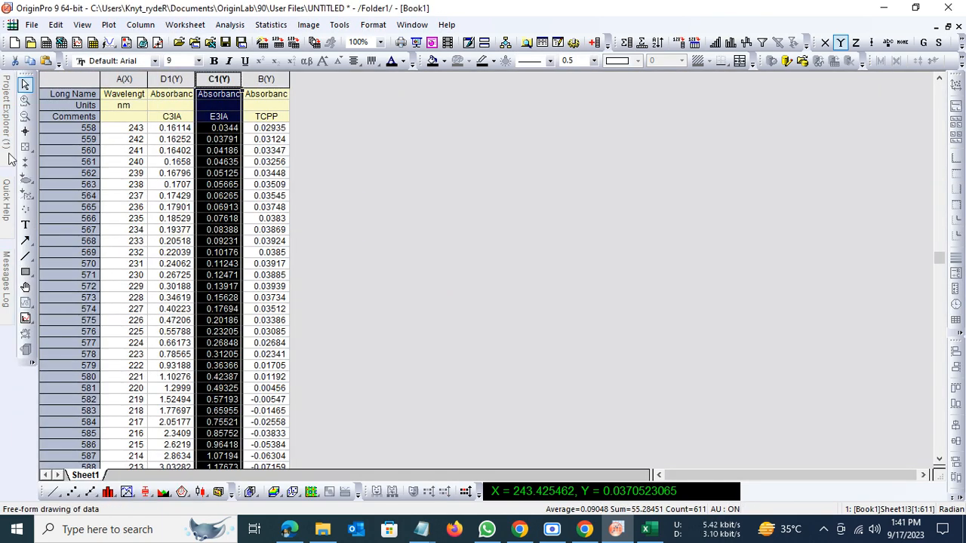
{"action": "mouse_move", "coordinate": [4, 92]}
{"action": "double_click", "coordinate": [45, 229]}
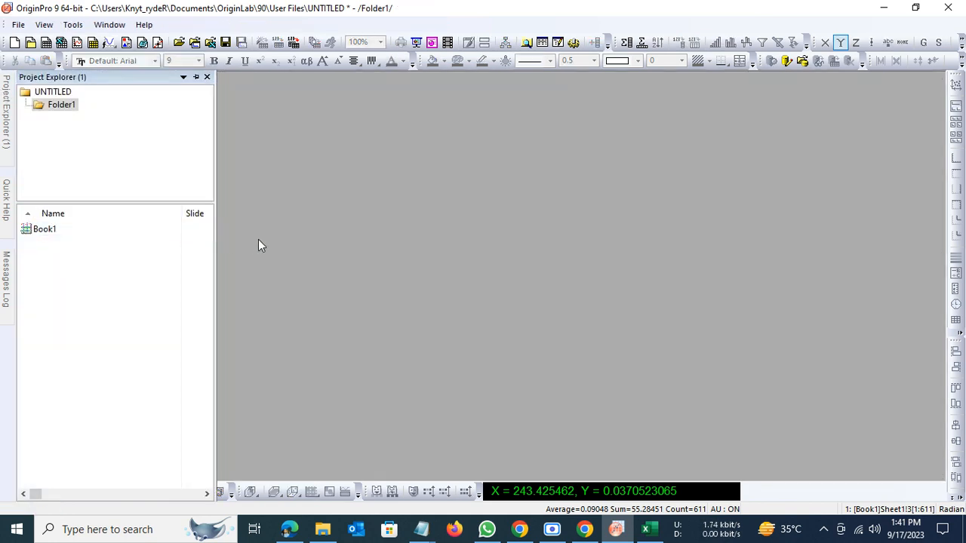
{"action": "mouse_move", "coordinate": [6, 115]}
{"action": "double_click", "coordinate": [44, 230]}
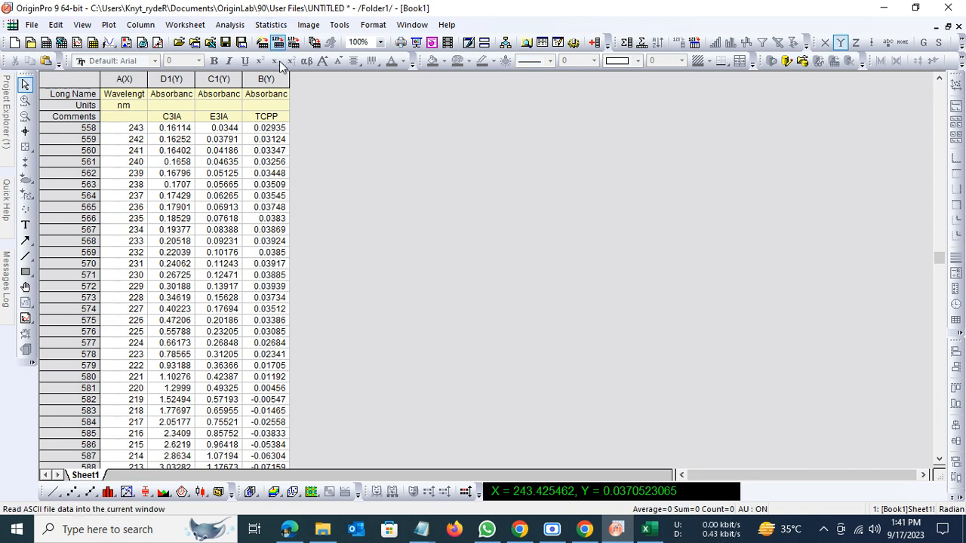
Plot the TCPP absorbance column as a line graph and dismiss the reminder message.
{"action": "left_click", "coordinate": [266, 79]}
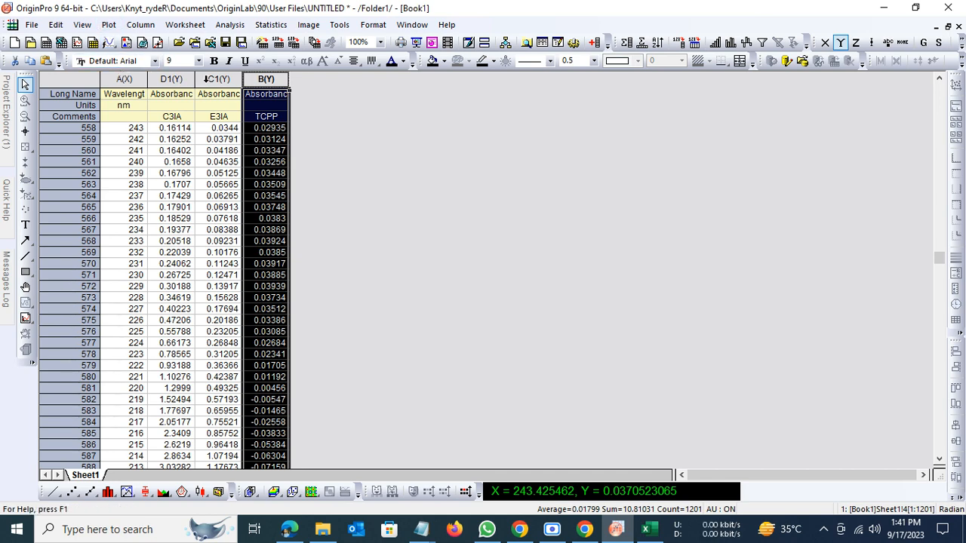
{"action": "left_click", "coordinate": [109, 25]}
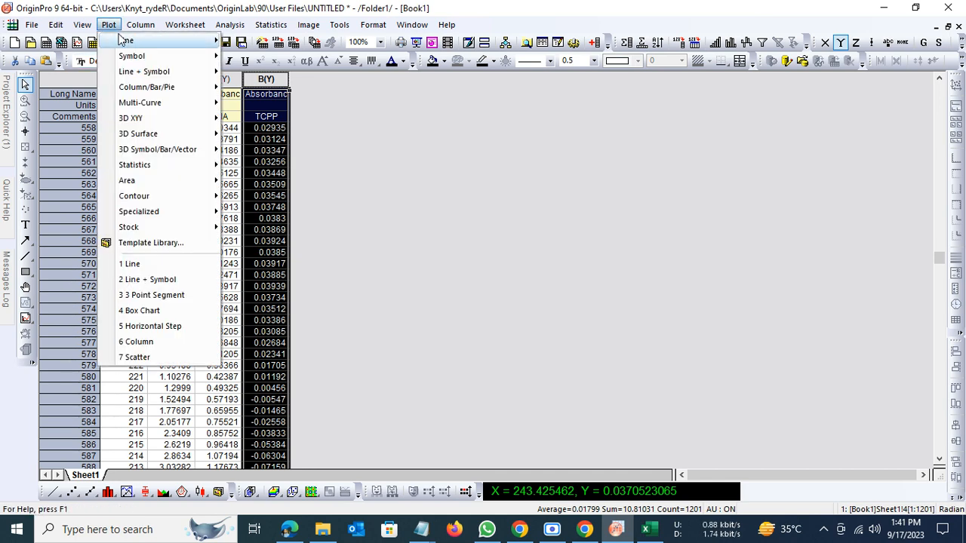
{"action": "mouse_move", "coordinate": [125, 40]}
{"action": "left_click", "coordinate": [238, 44]}
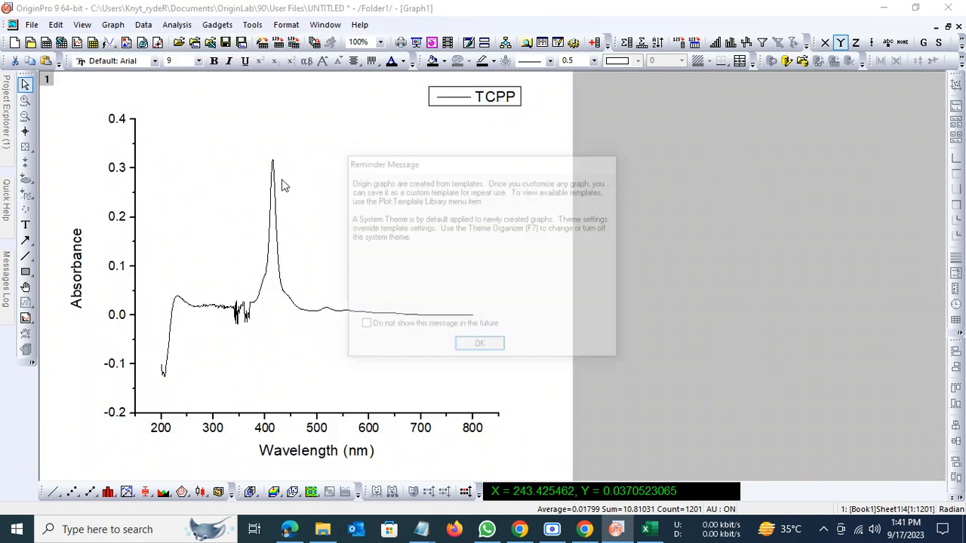
{"action": "left_click", "coordinate": [475, 347]}
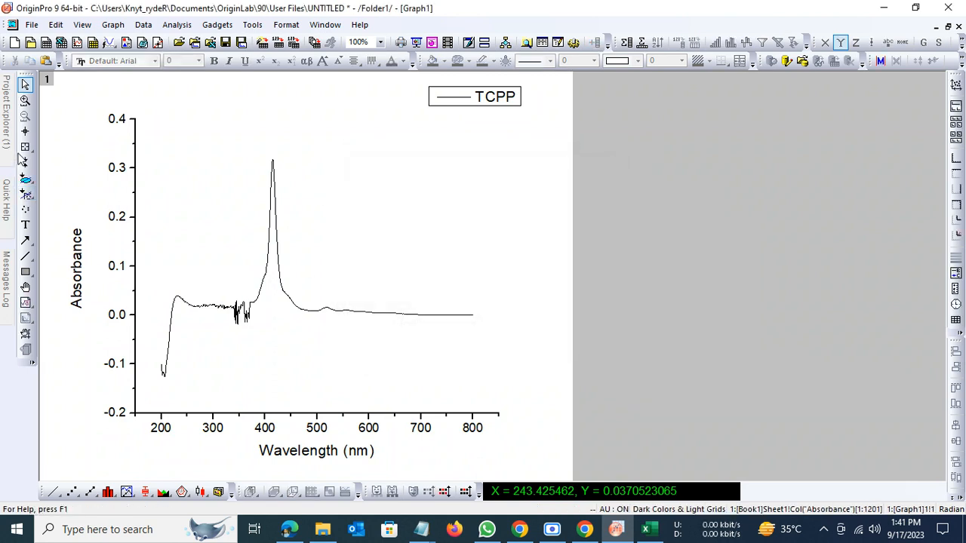
Read the coordinates at the top and on the falling side of the TCPP curve's first small hump.
{"action": "left_click", "coordinate": [25, 133]}
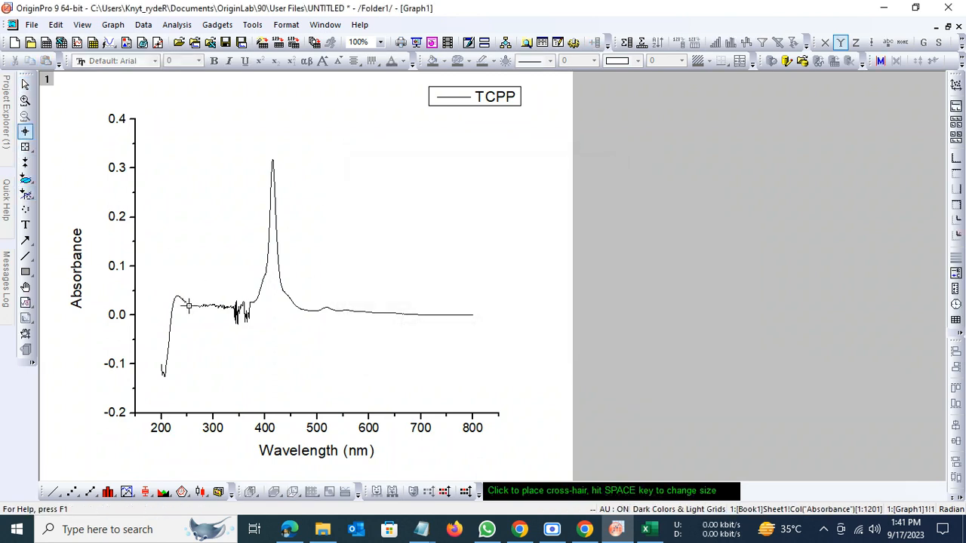
{"action": "left_click", "coordinate": [188, 306]}
{"action": "left_click", "coordinate": [178, 296]}
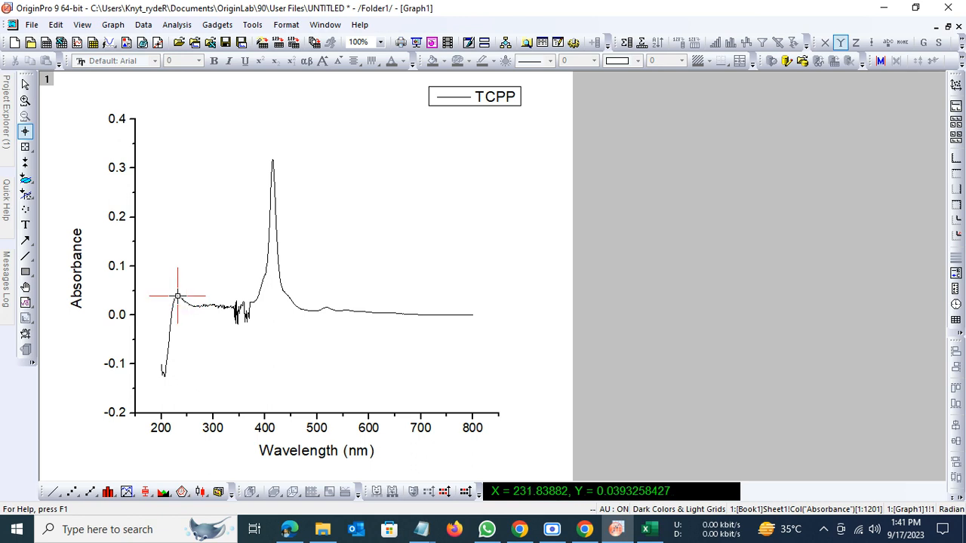
{"action": "left_click", "coordinate": [182, 300]}
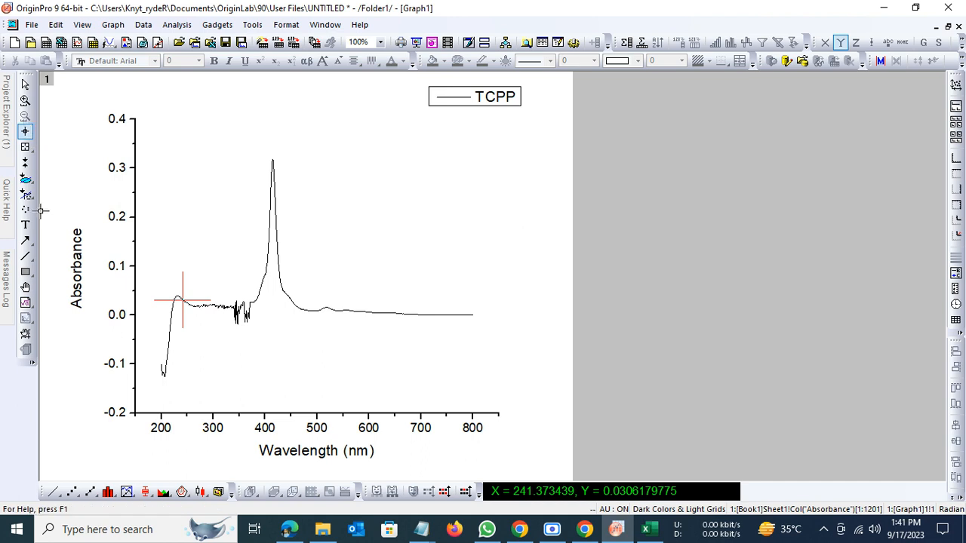
Delete the TCPP graph, Graph1, from the project and return to the Book1 worksheet.
{"action": "left_click", "coordinate": [5, 127]}
{"action": "left_click", "coordinate": [43, 242]}
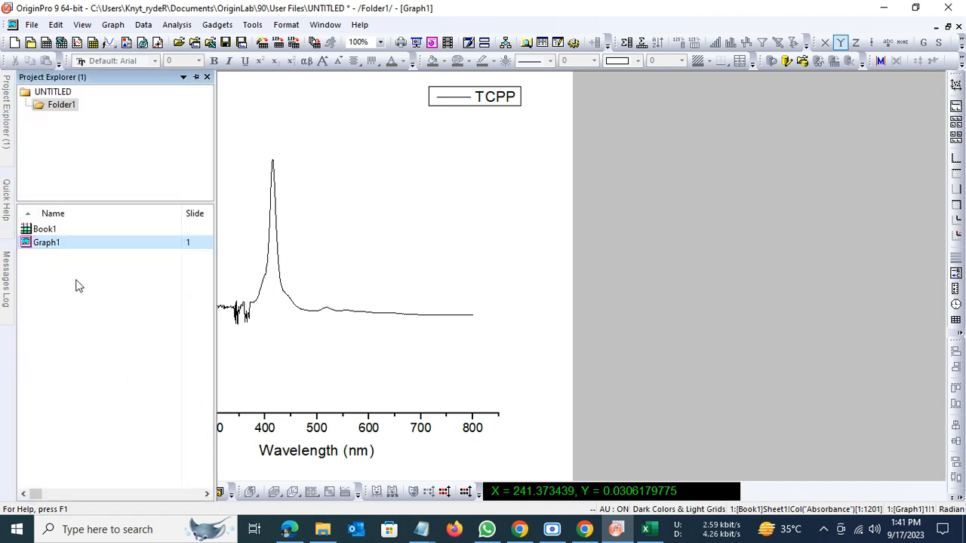
{"action": "key", "text": "Delete"}
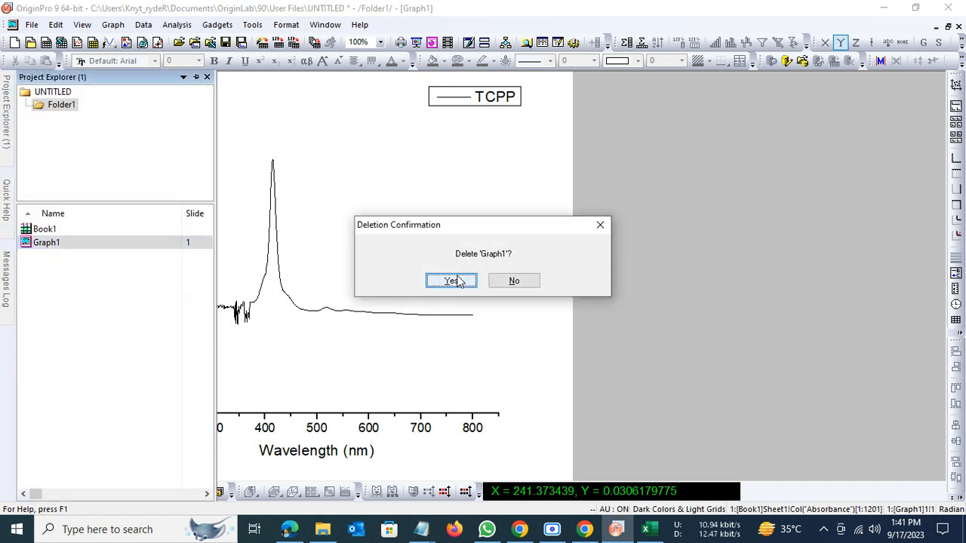
{"action": "left_click", "coordinate": [451, 280]}
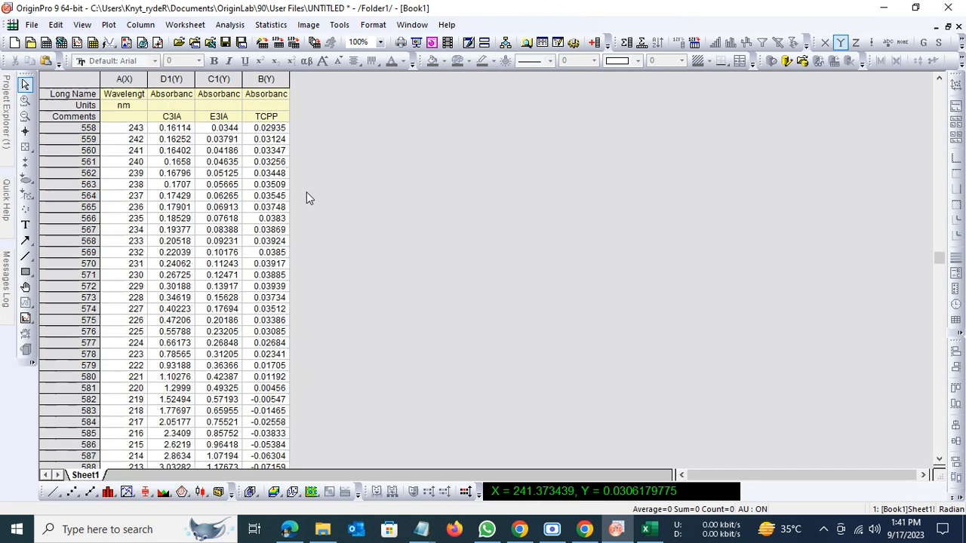
Plot the C3IA absorbance column as a line graph and dismiss the reminder message.
{"action": "left_click", "coordinate": [173, 81]}
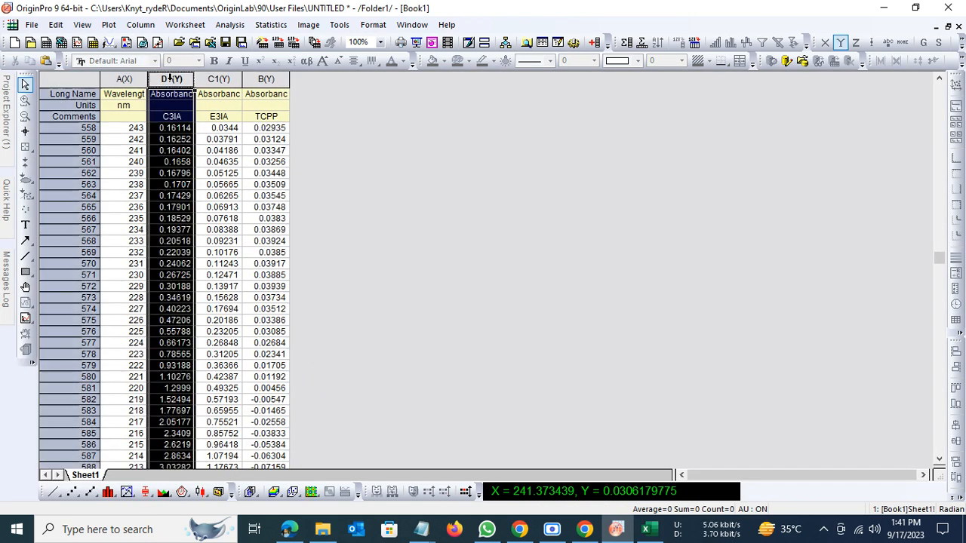
{"action": "left_click", "coordinate": [109, 24]}
{"action": "mouse_move", "coordinate": [190, 43]}
{"action": "left_click", "coordinate": [242, 38]}
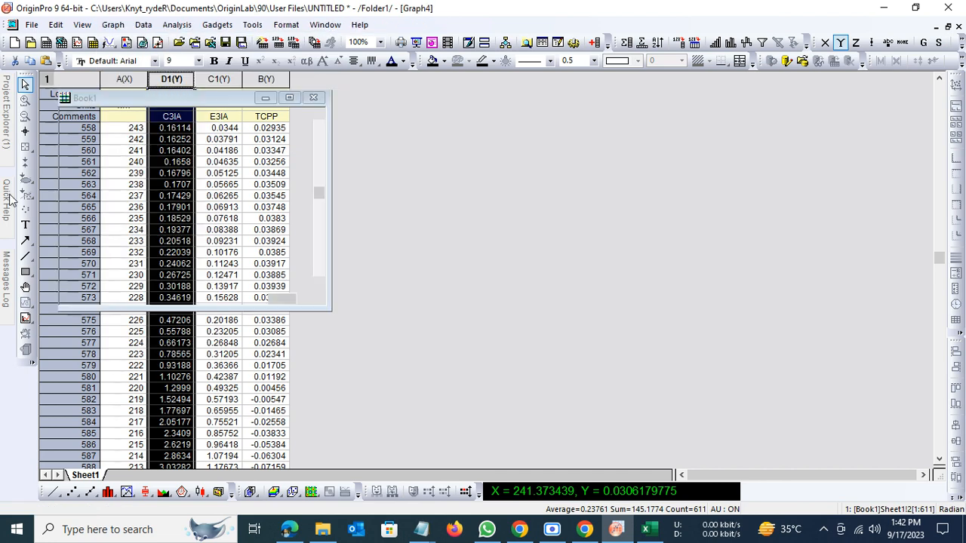
{"action": "left_click", "coordinate": [478, 348]}
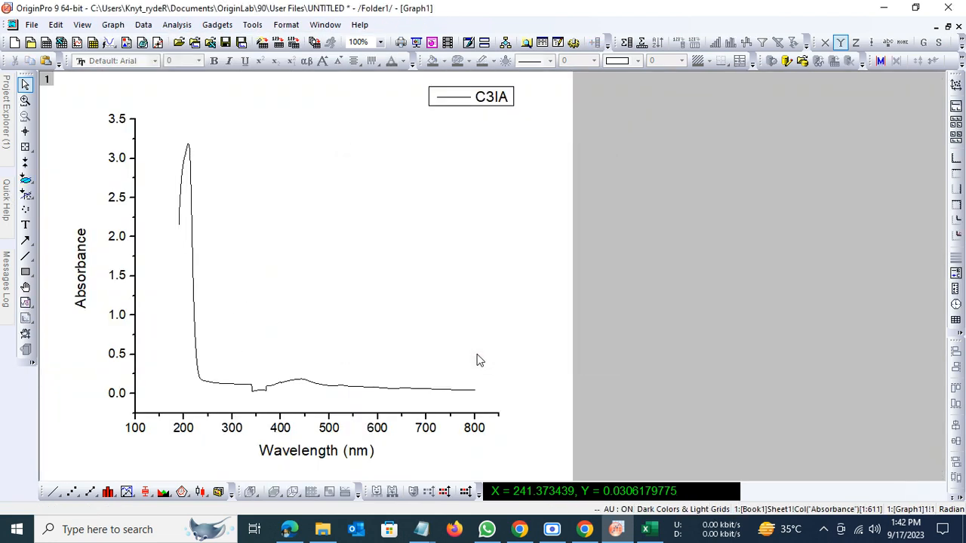
Zoom into the low-absorbance part of the C3IA curve up to 800 nm and read coordinates along its initial drop.
{"action": "left_click", "coordinate": [25, 99]}
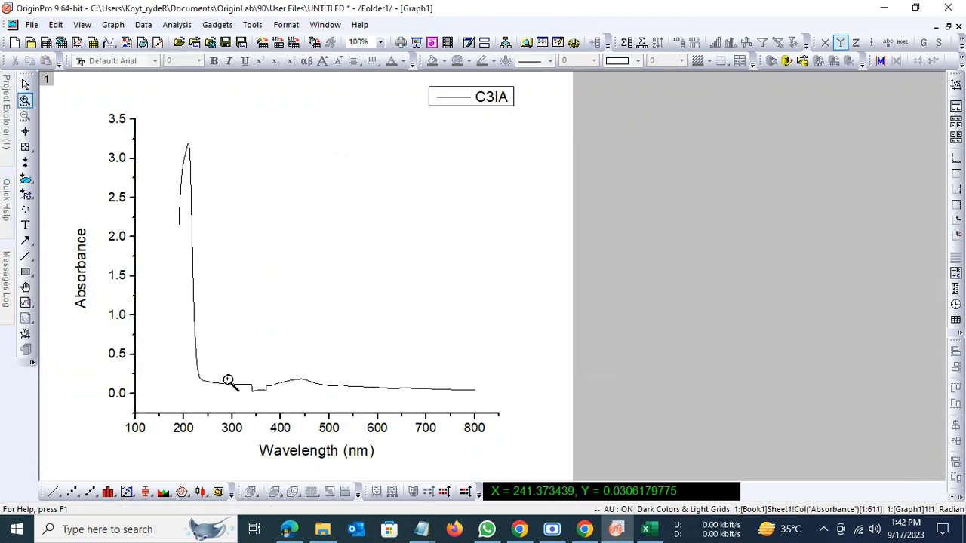
{"action": "left_click_drag", "start_coordinate": [200, 374], "coordinate": [474, 395]}
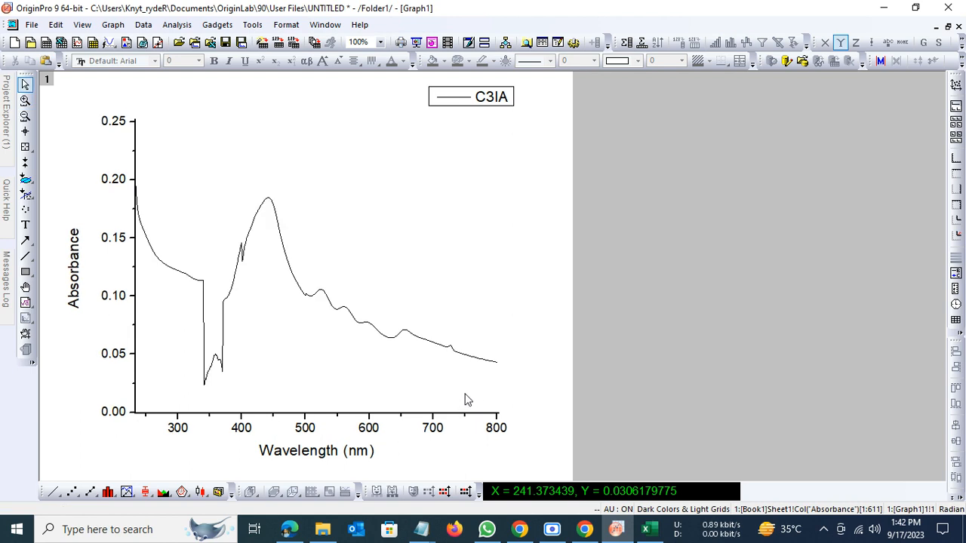
{"action": "left_click", "coordinate": [25, 131]}
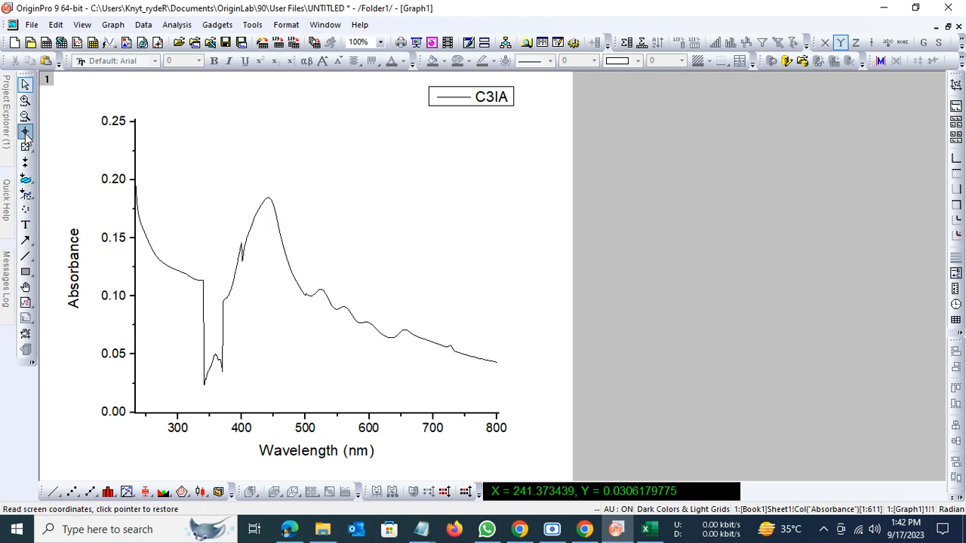
{"action": "left_click", "coordinate": [136, 200]}
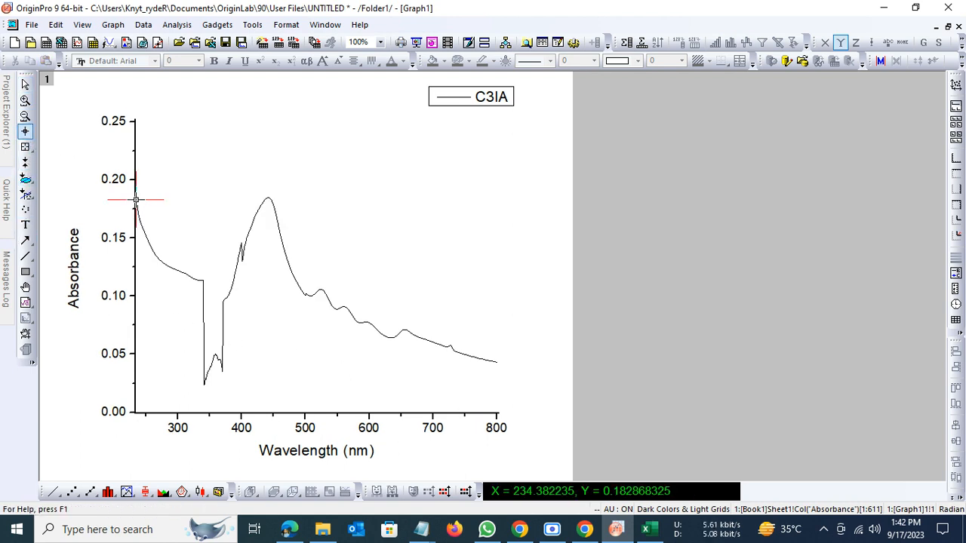
{"action": "left_click", "coordinate": [147, 240]}
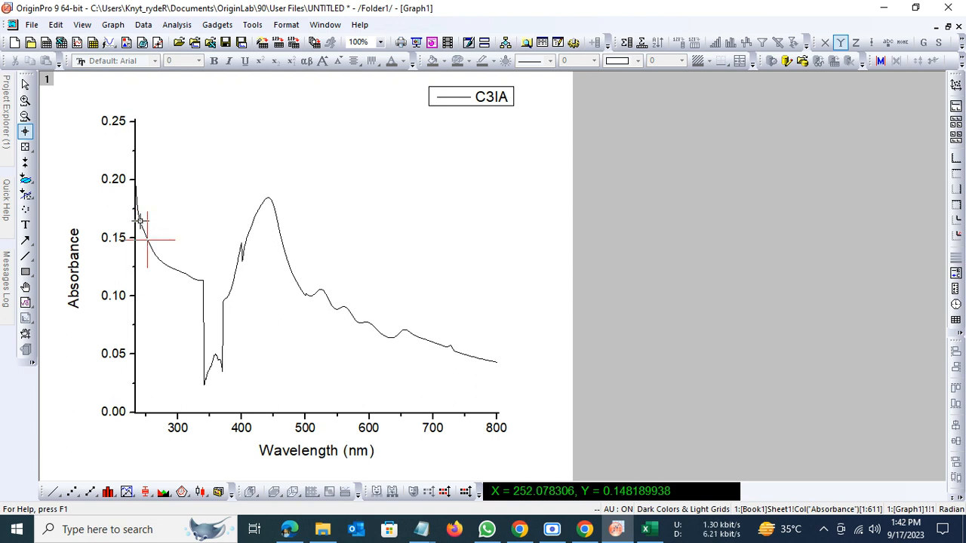
{"action": "left_click", "coordinate": [140, 220]}
{"action": "left_click", "coordinate": [138, 216]}
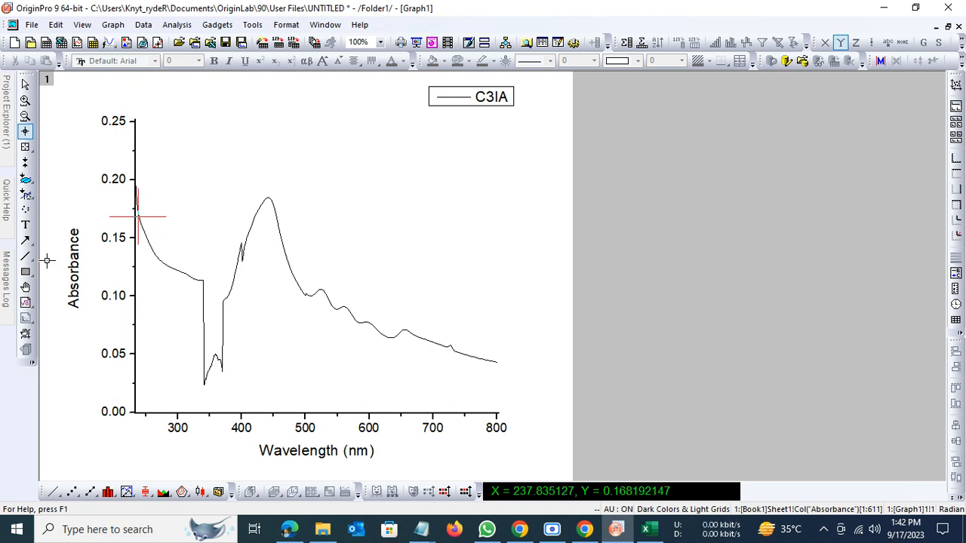
Reset the C3IA graph's zoom and delete Graph1 from the project to get back to the Book1 worksheet.
{"action": "left_click", "coordinate": [25, 116]}
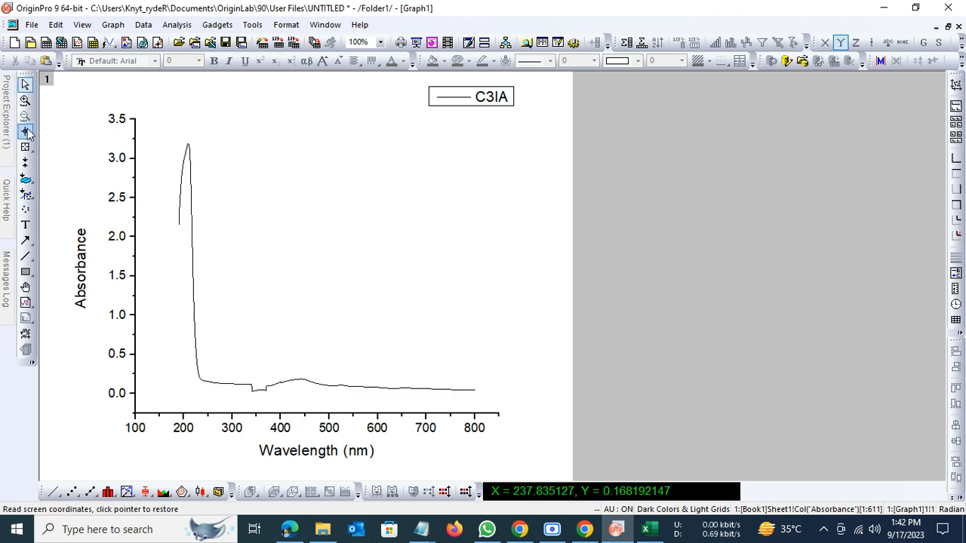
{"action": "mouse_move", "coordinate": [5, 151]}
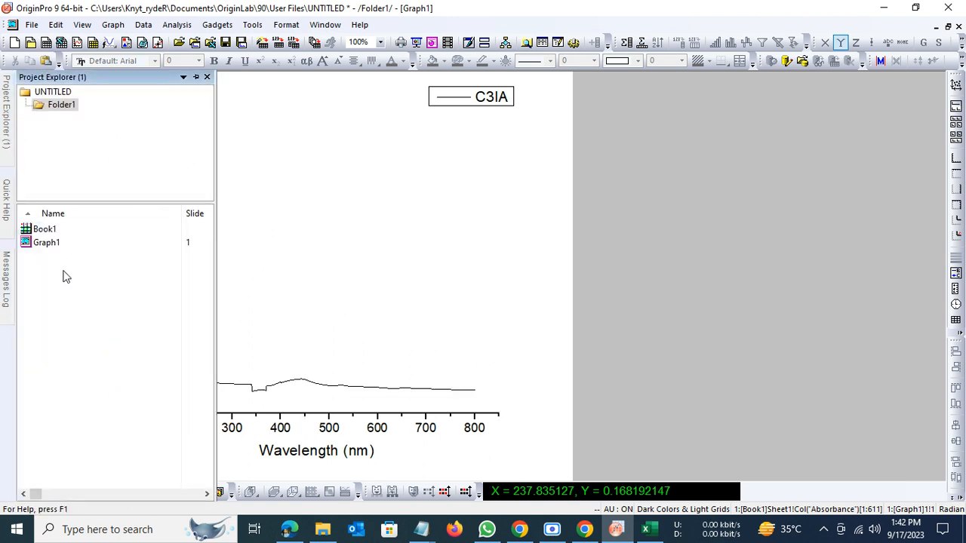
{"action": "left_click", "coordinate": [56, 243]}
{"action": "key", "text": "Delete"}
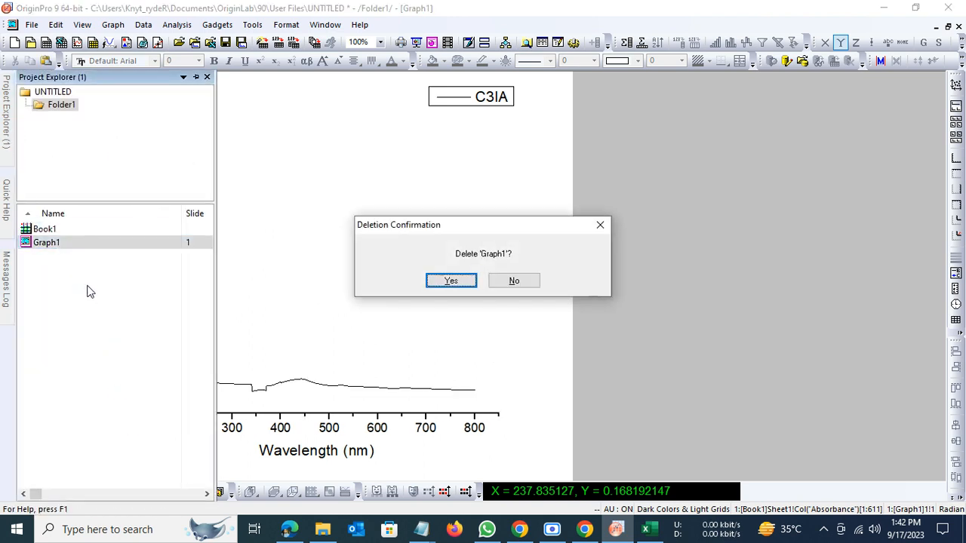
{"action": "left_click", "coordinate": [449, 281]}
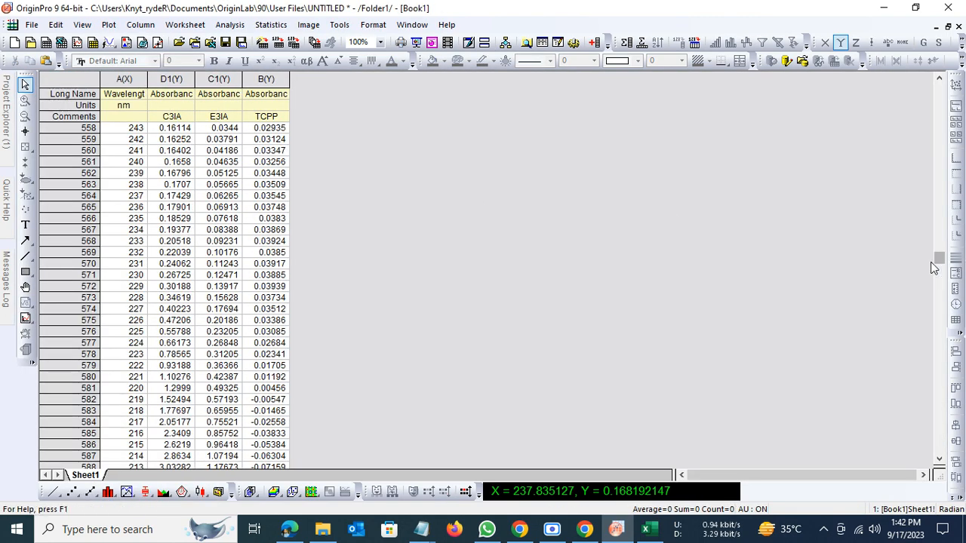
Clear the wavelength and all absorbance values below 240 nm, from row 562 down to the end of the worksheet.
{"action": "mouse_move", "coordinate": [939, 260]}
{"action": "left_mouse_down"}
{"action": "mouse_move", "coordinate": [939, 273]}
{"action": "mouse_move", "coordinate": [939, 256]}
{"action": "left_mouse_up"}
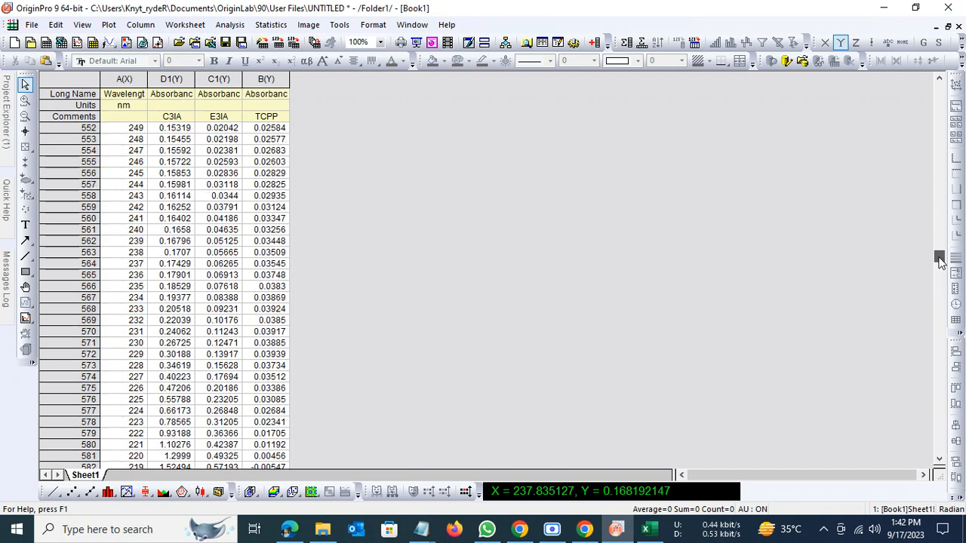
{"action": "left_click", "coordinate": [140, 230]}
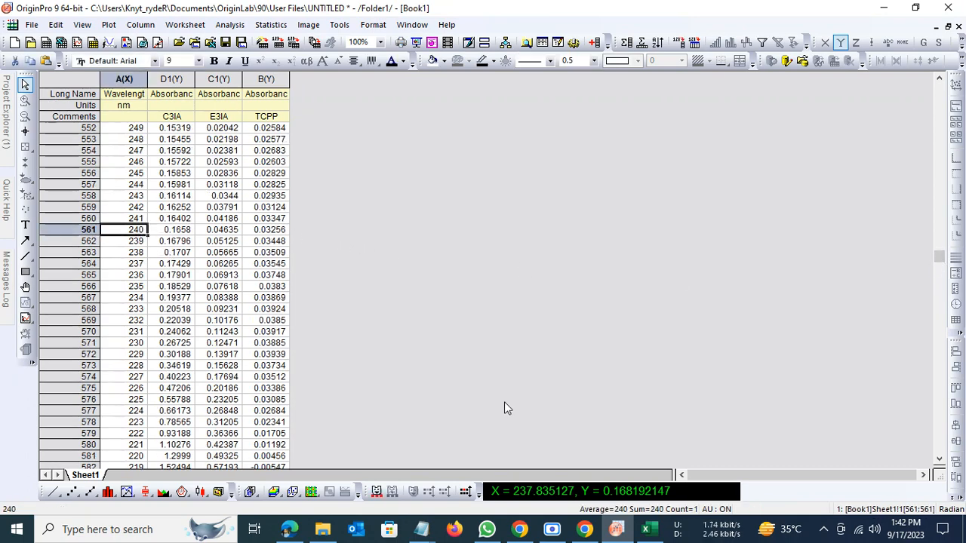
{"action": "key", "text": "Right"}
{"action": "key", "text": "Right"}
{"action": "key", "text": "Right"}
{"action": "key", "text": "Left"}
{"action": "key", "text": "Left"}
{"action": "key", "text": "Left"}
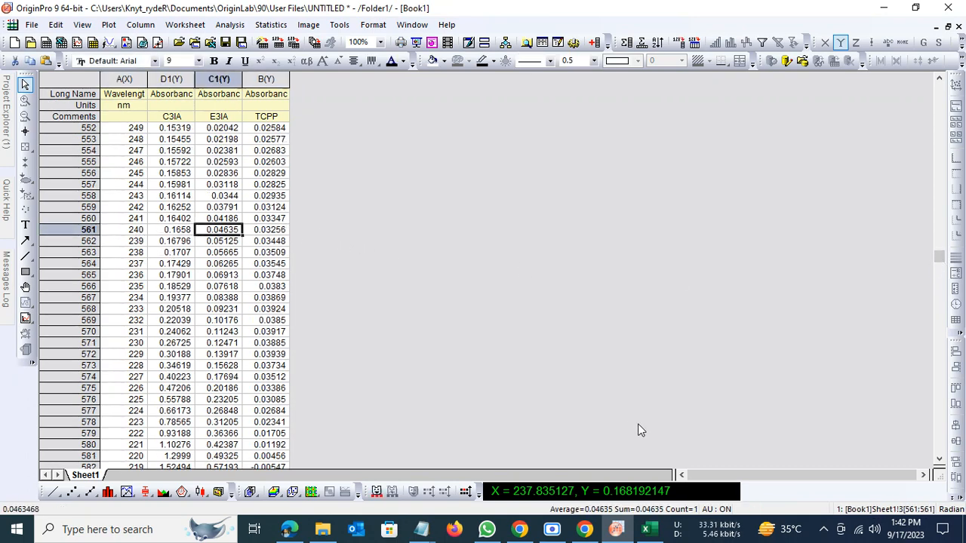
{"action": "key", "text": "Down"}
{"action": "key", "text": "ctrl+shift+Right"}
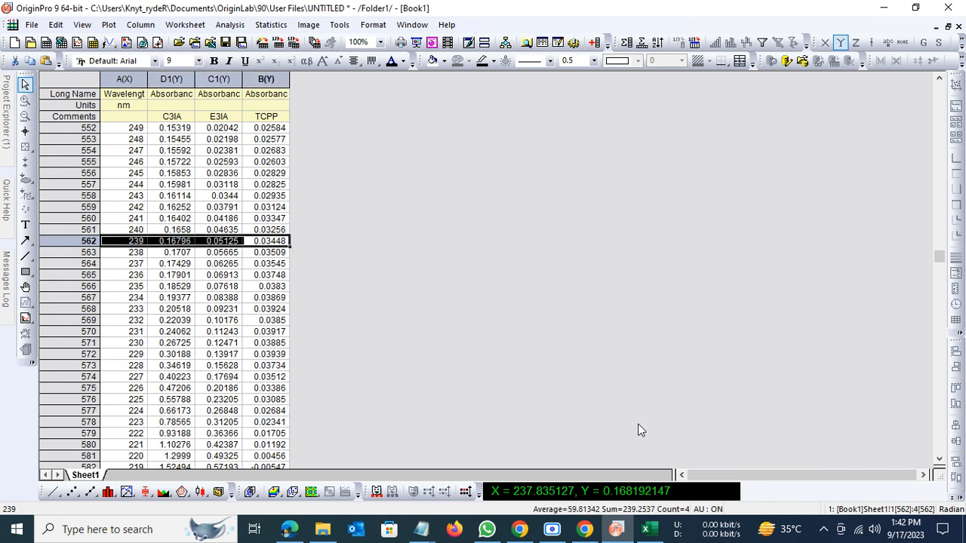
{"action": "key", "text": "ctrl+shift+Down"}
{"action": "key", "text": "Delete"}
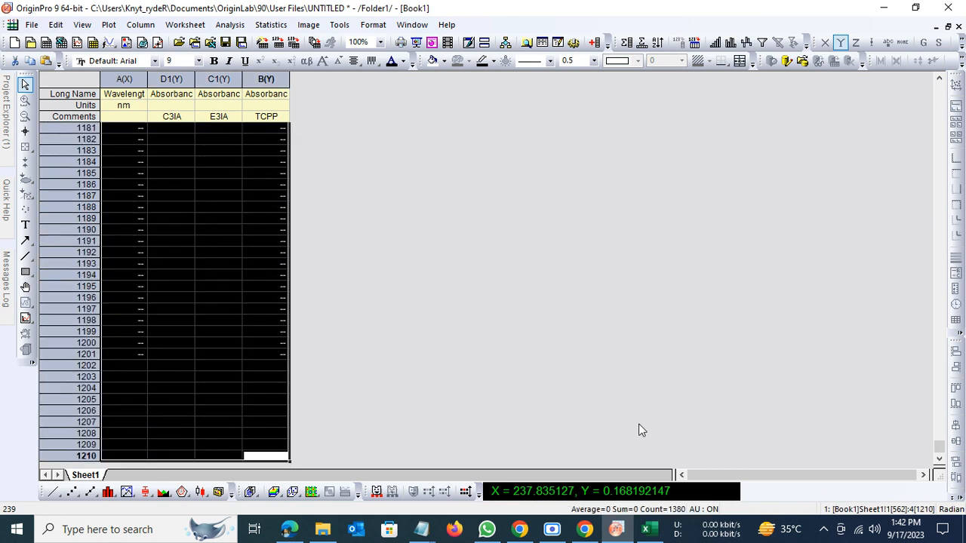
Return to the start of the worksheet and open the Smooth settings for the C3IA absorbance column.
{"action": "scroll", "coordinate": [640, 426], "scroll_direction": "up", "scroll_amount": 5}
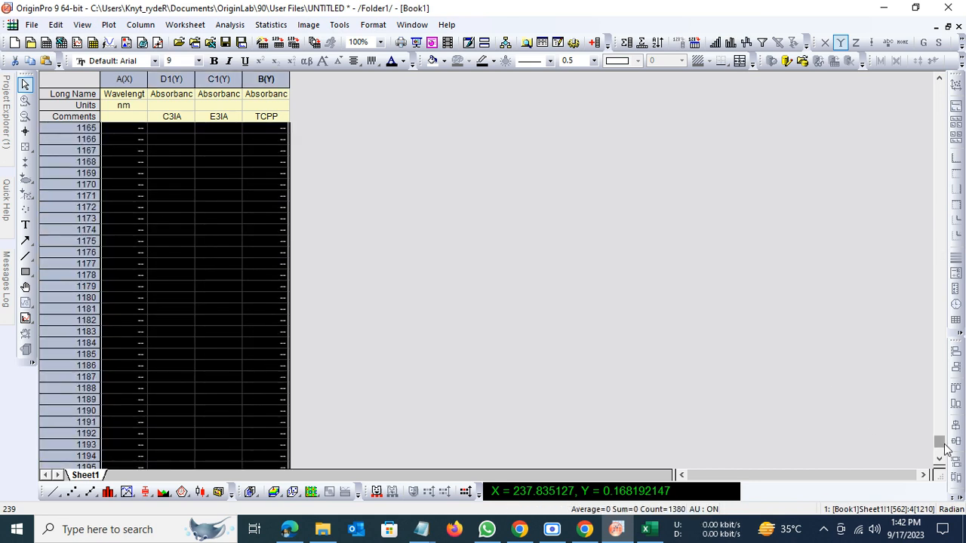
{"action": "left_click_drag", "start_coordinate": [941, 447], "coordinate": [952, 261]}
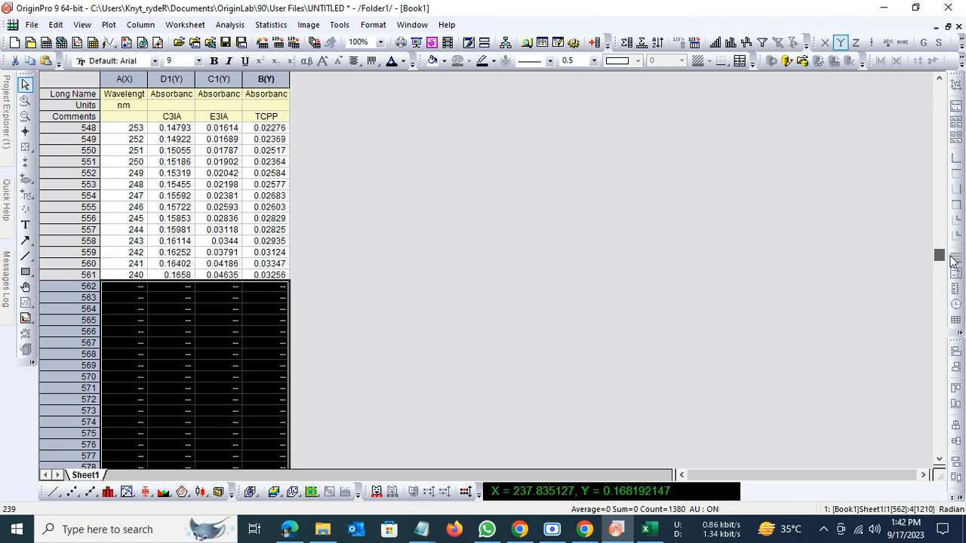
{"action": "left_click_drag", "start_coordinate": [952, 261], "coordinate": [952, 85]}
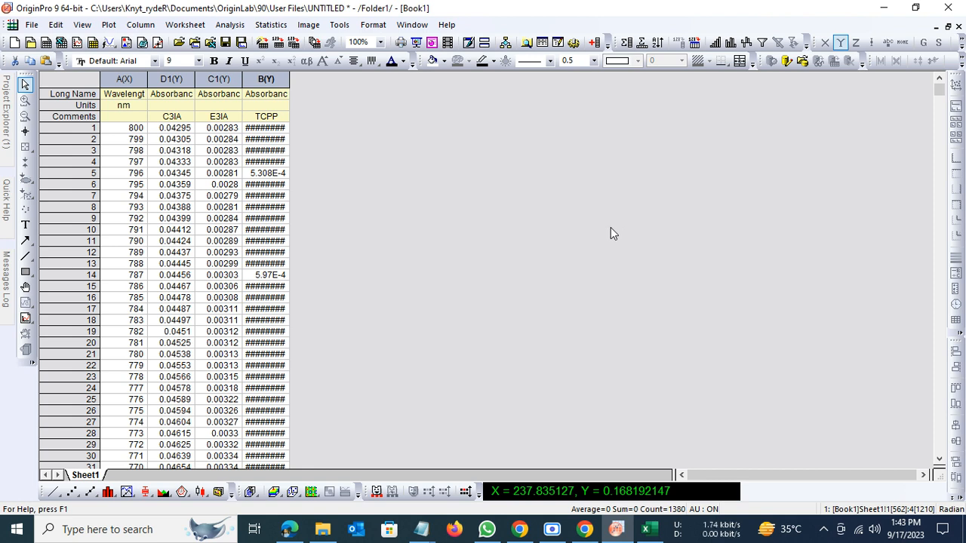
{"action": "left_click", "coordinate": [178, 80]}
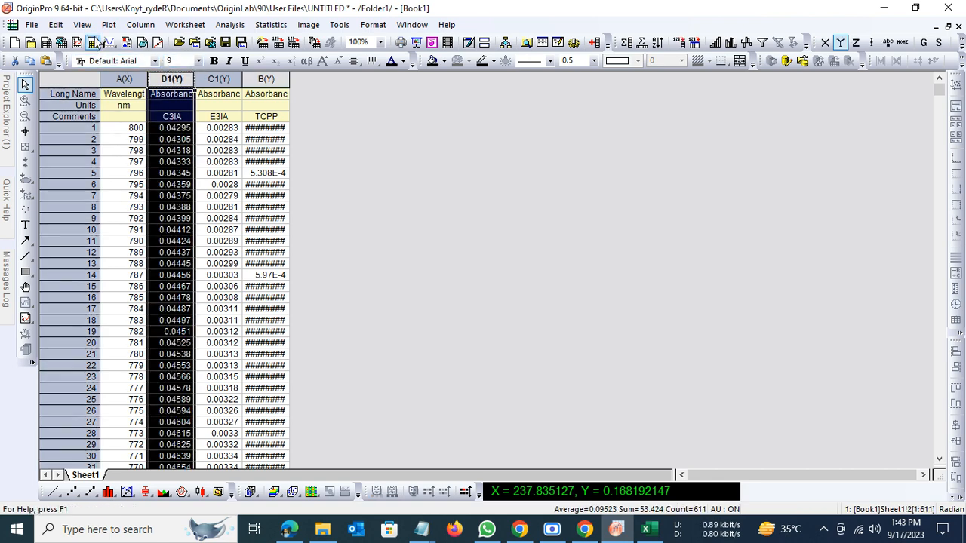
{"action": "left_click", "coordinate": [230, 24]}
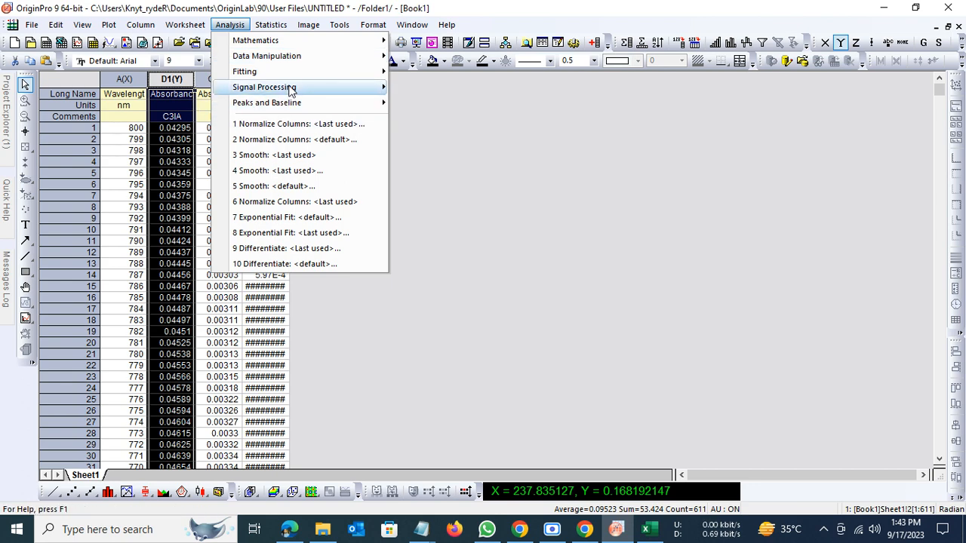
{"action": "mouse_move", "coordinate": [332, 89]}
{"action": "mouse_move", "coordinate": [470, 89]}
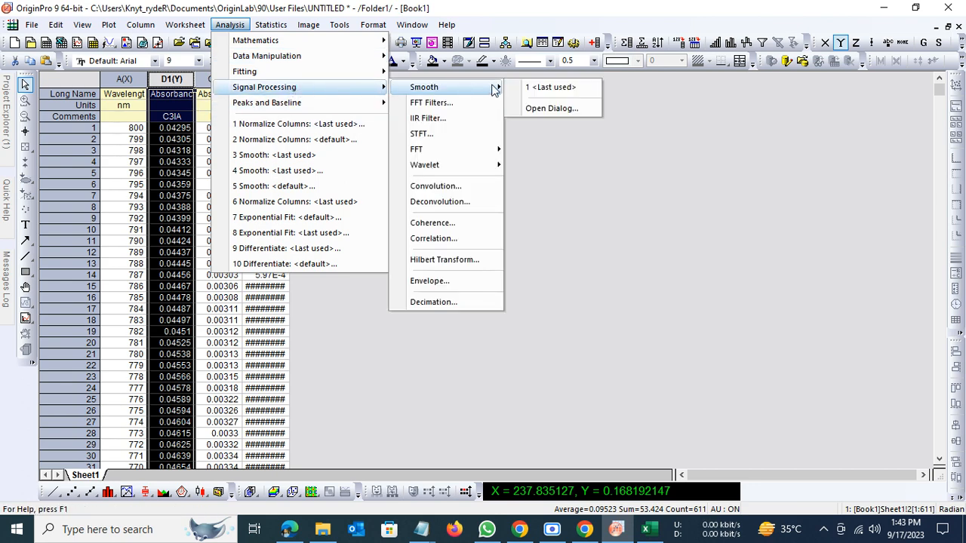
{"action": "left_click", "coordinate": [571, 107]}
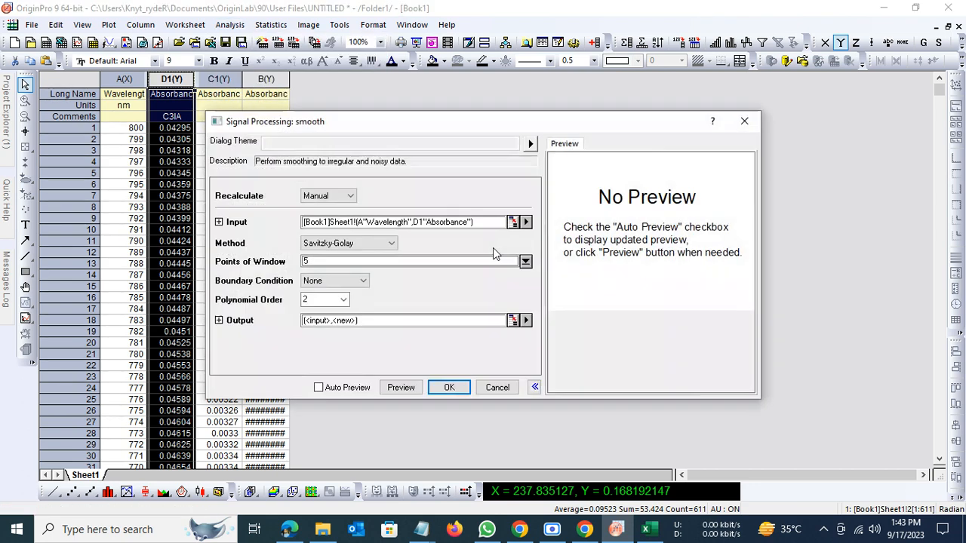
Set manual recalculation, the Savitzky-Golay method and 30 points of window for the C3IA smoothing, and preview the result.
{"action": "double_click", "coordinate": [314, 259]}
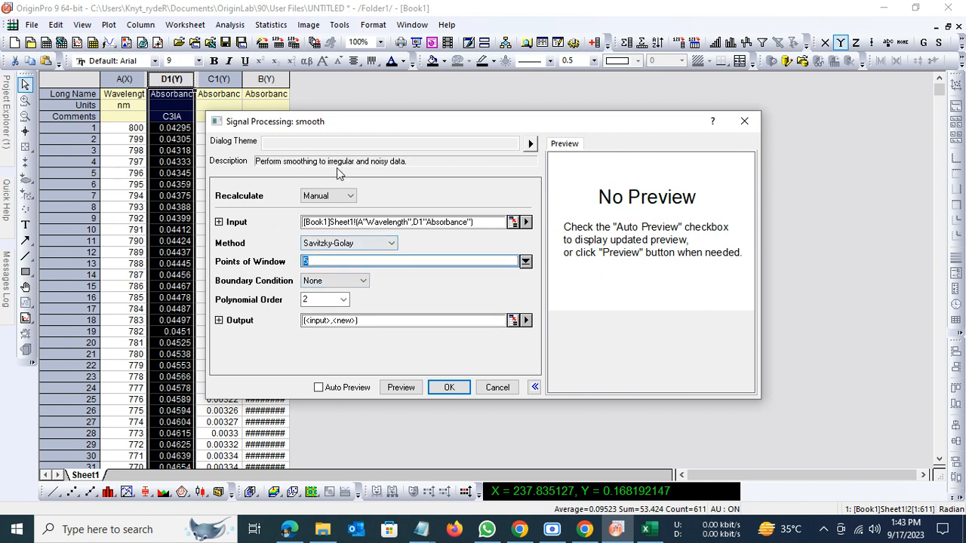
{"action": "left_click", "coordinate": [348, 197]}
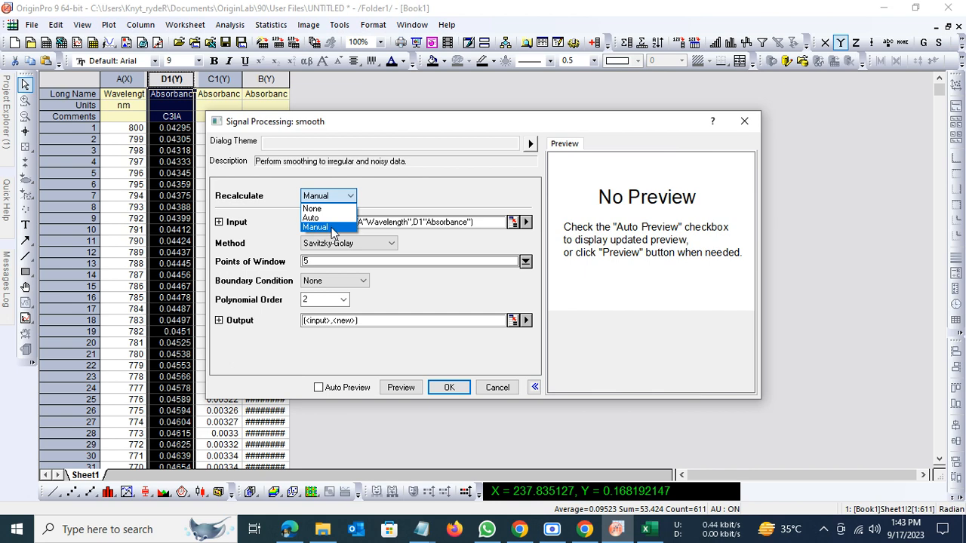
{"action": "left_click", "coordinate": [332, 228]}
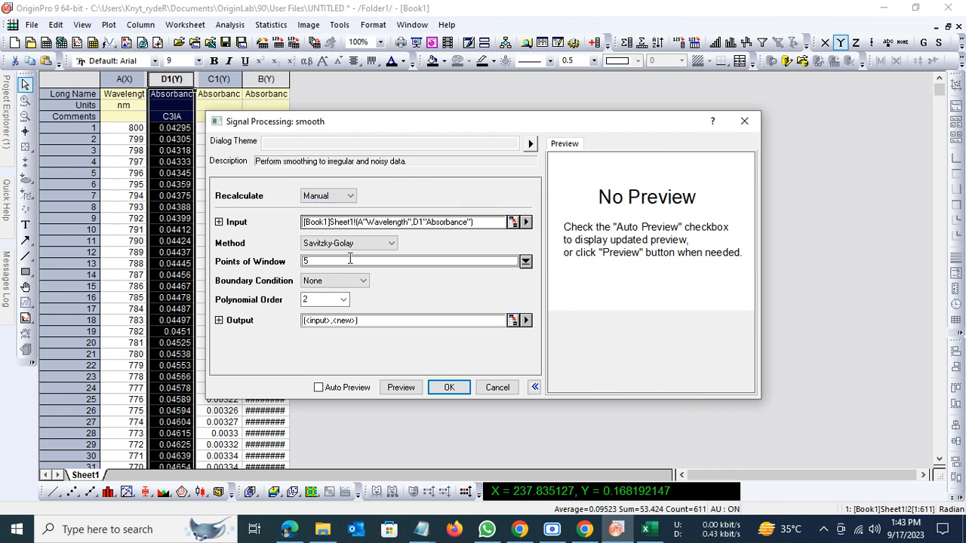
{"action": "left_click", "coordinate": [377, 245]}
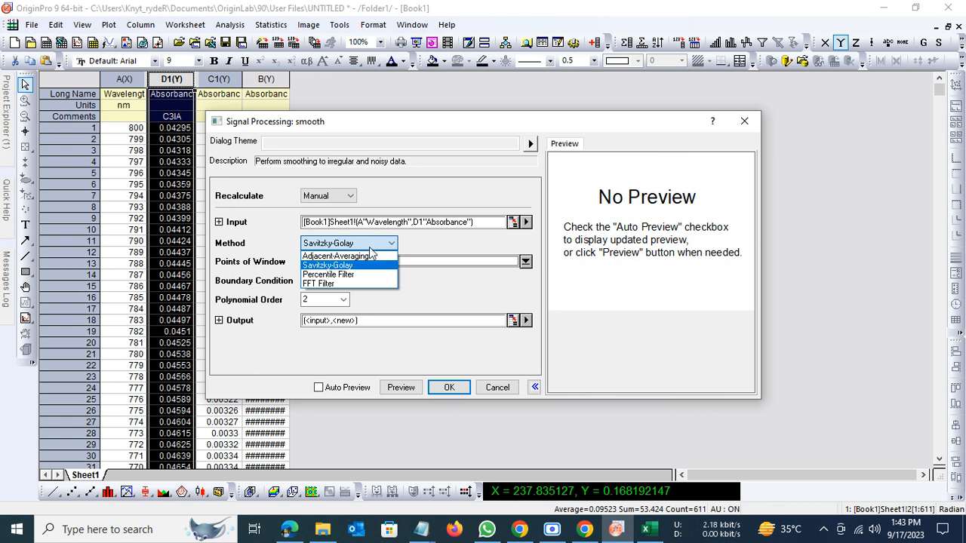
{"action": "left_click", "coordinate": [337, 269]}
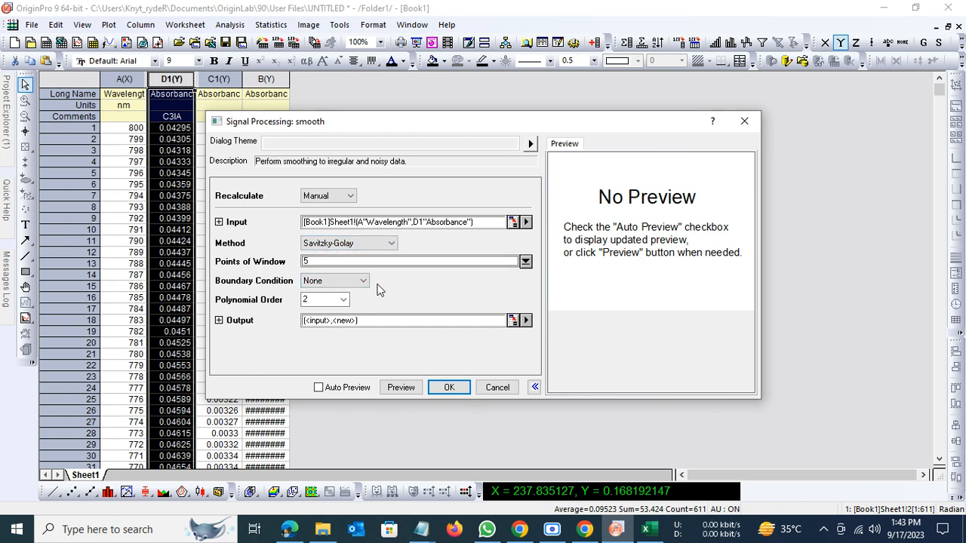
{"action": "double_click", "coordinate": [316, 261]}
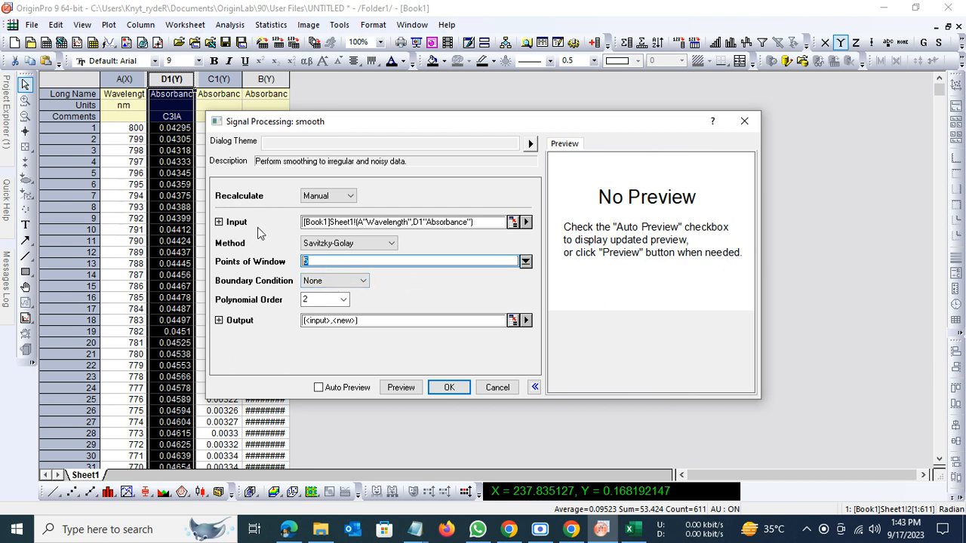
{"action": "type", "text": "30"}
{"action": "left_click", "coordinate": [415, 292]}
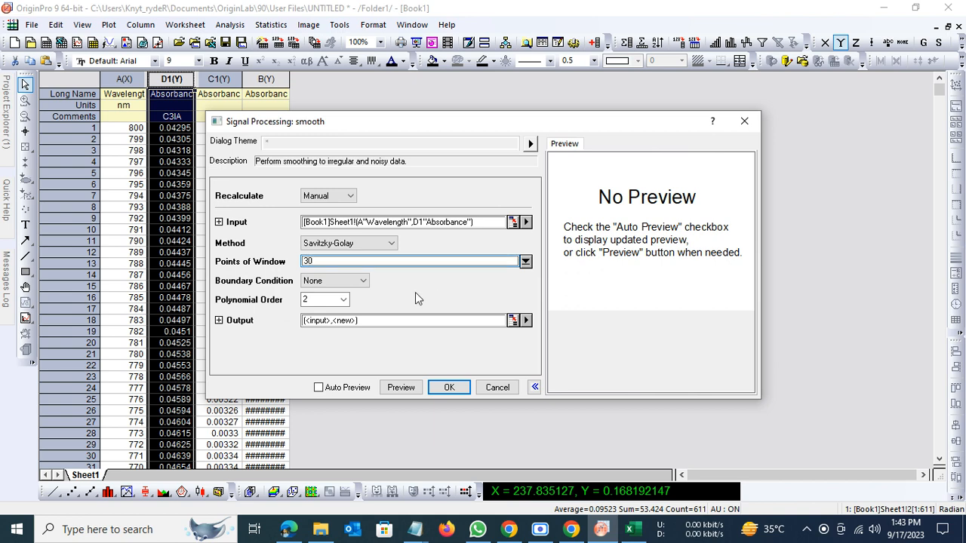
{"action": "left_click", "coordinate": [400, 388]}
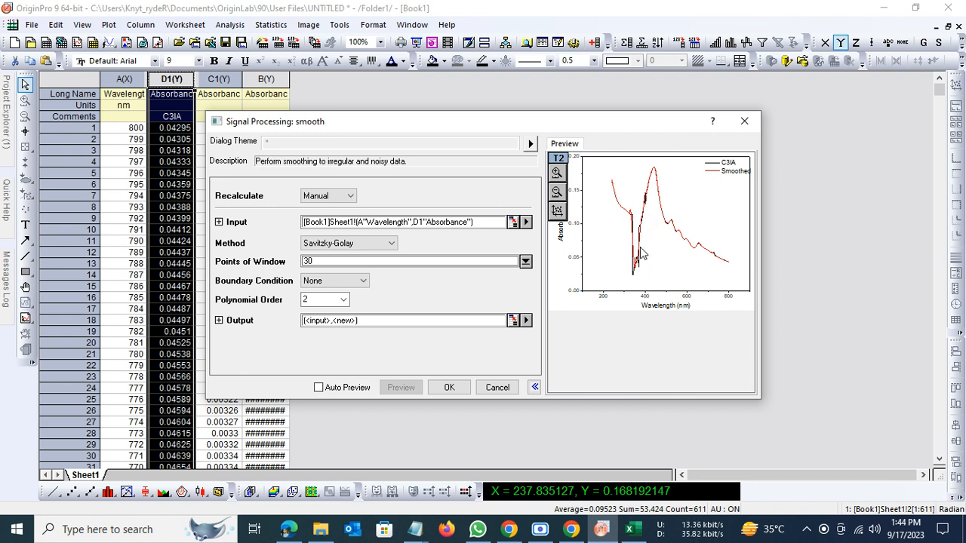
Magnify the preview around 310–460 nm to compare the original and smoothed C3IA curves, and restore its full range.
{"action": "left_click", "coordinate": [558, 173]}
{"action": "left_click", "coordinate": [634, 232]}
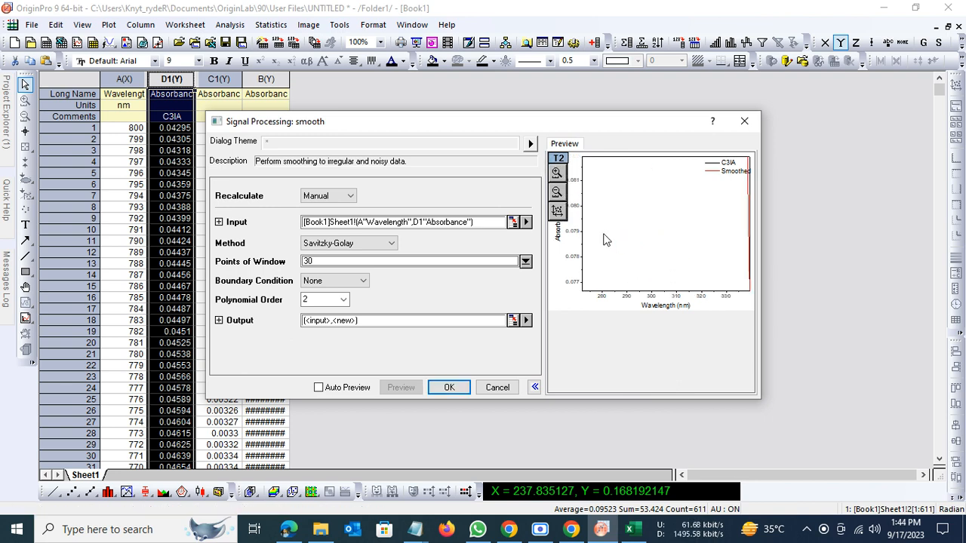
{"action": "left_click", "coordinate": [560, 194]}
{"action": "left_click", "coordinate": [558, 173]}
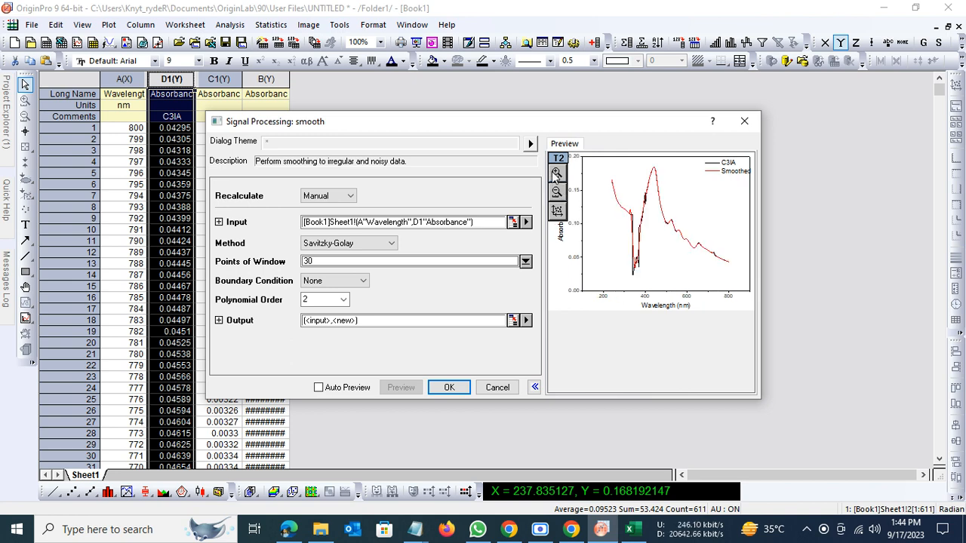
{"action": "left_click_drag", "start_coordinate": [625, 199], "coordinate": [659, 257]}
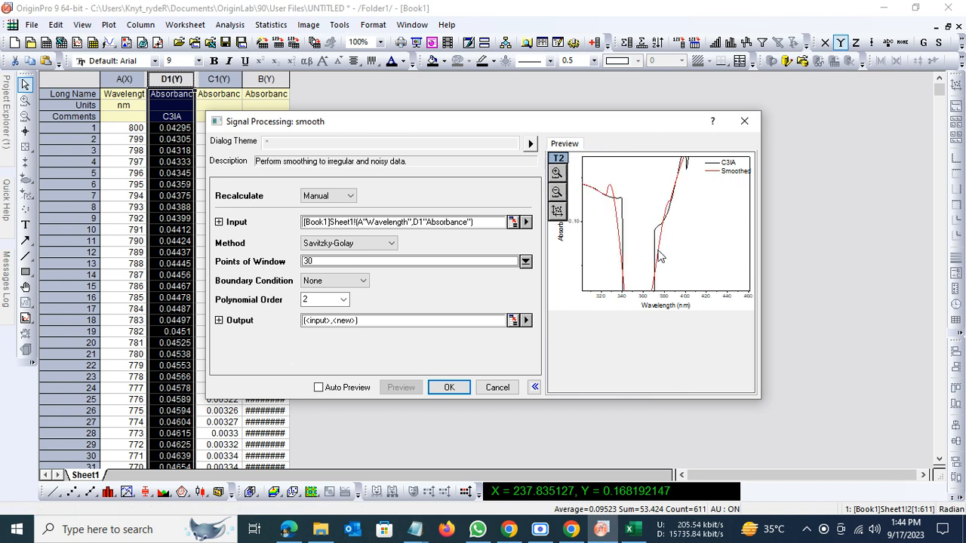
{"action": "left_click", "coordinate": [557, 191]}
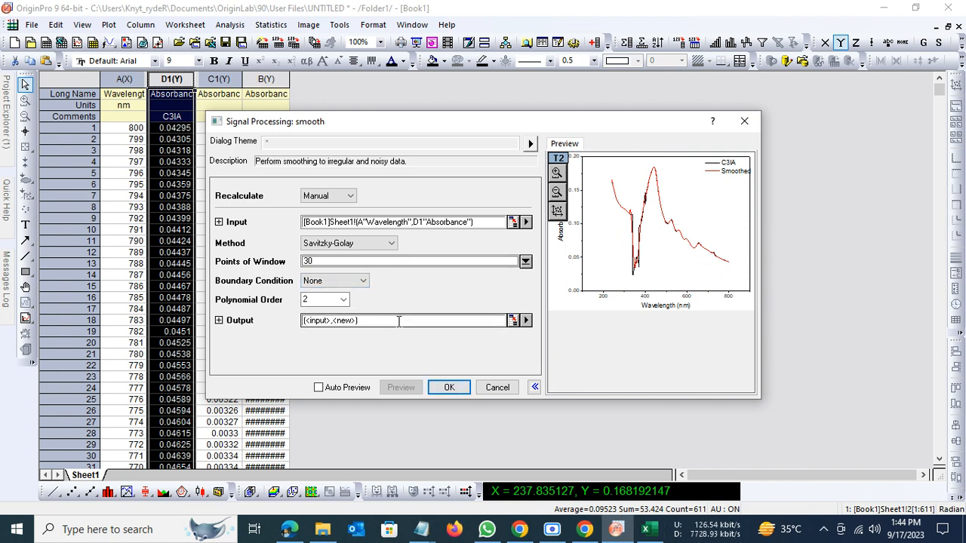
Set the smoothing output to overwrite the input XY data and apply it to the C3IA column.
{"action": "left_click", "coordinate": [526, 321]}
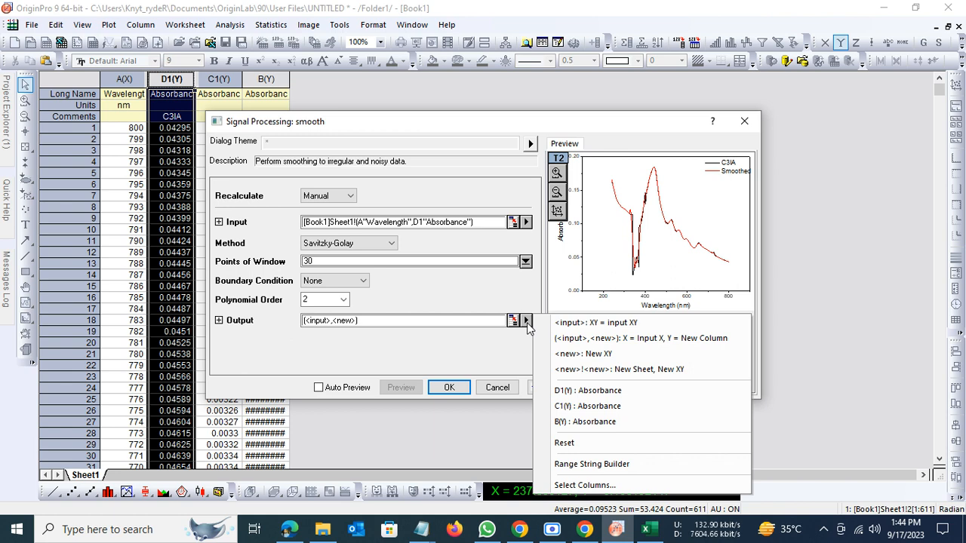
{"action": "left_click", "coordinate": [597, 323]}
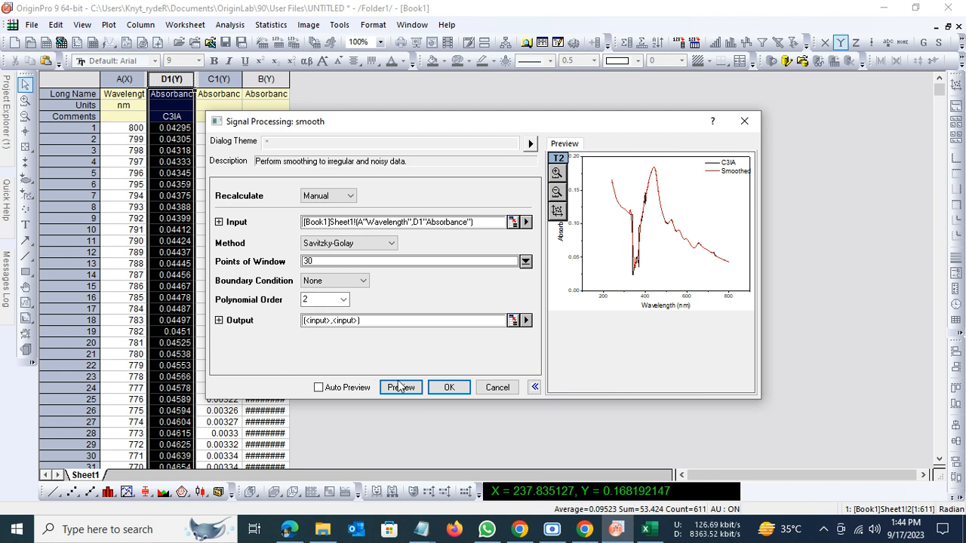
{"action": "left_click", "coordinate": [450, 387]}
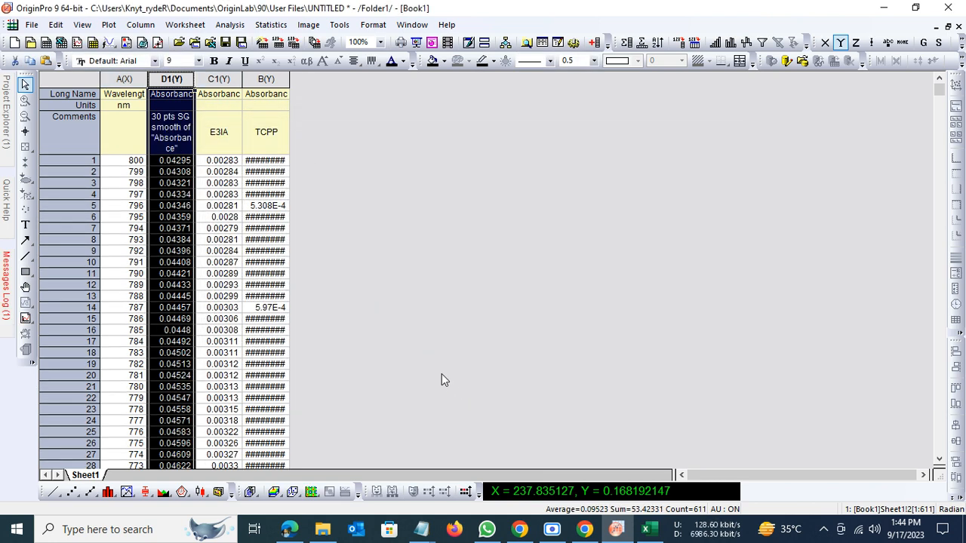
Change the comment of the smoothed D1(Y) absorbance column back to C3IA.
{"action": "left_click", "coordinate": [179, 151]}
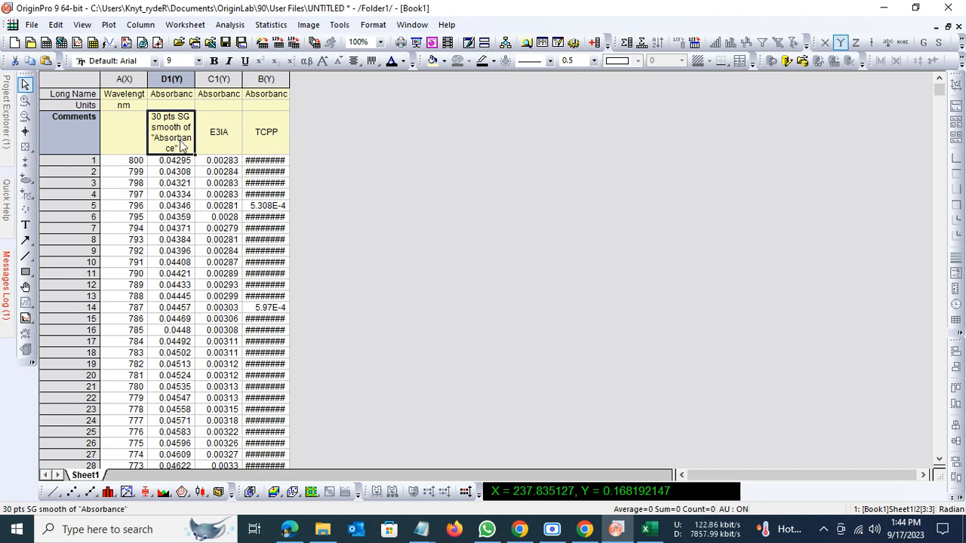
{"action": "type", "text": "C3"}
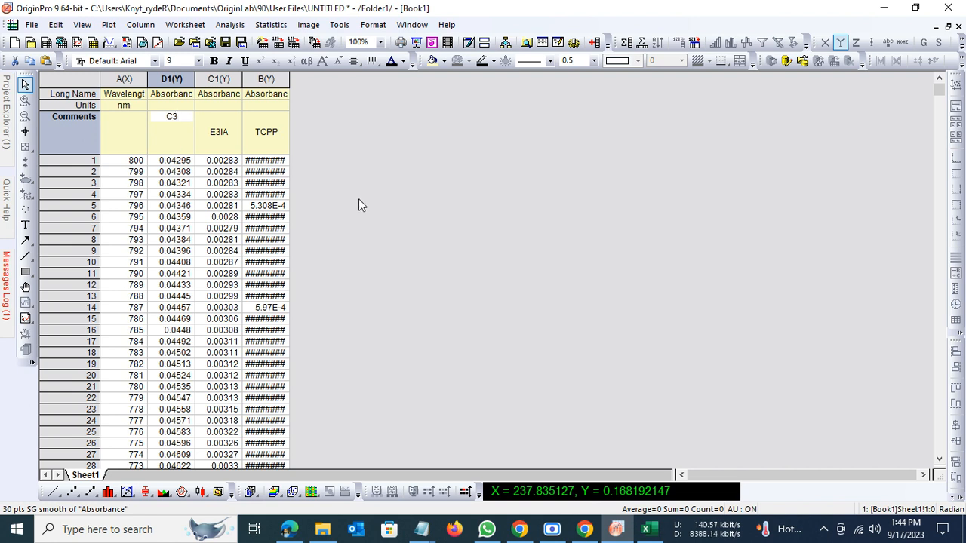
{"action": "type", "text": "IA"}
{"action": "left_click", "coordinate": [494, 190]}
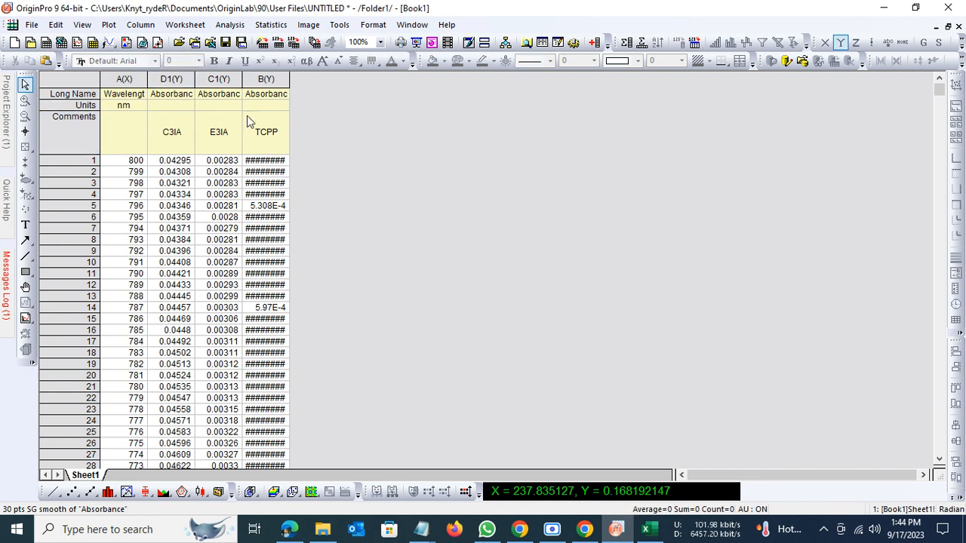
Smooth the E3IA absorbance column with the last-used settings and re-enter E3IA as its comment.
{"action": "left_click", "coordinate": [224, 125]}
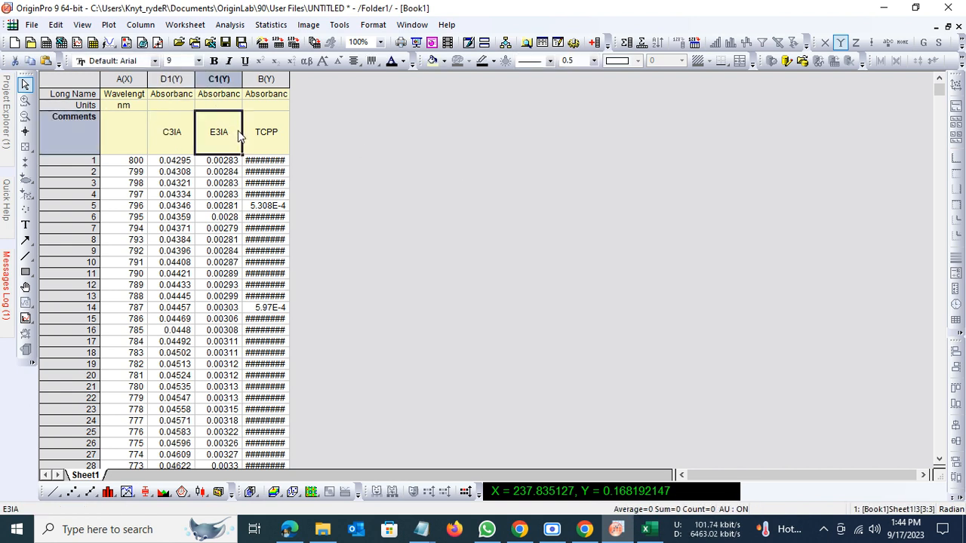
{"action": "left_click", "coordinate": [219, 79]}
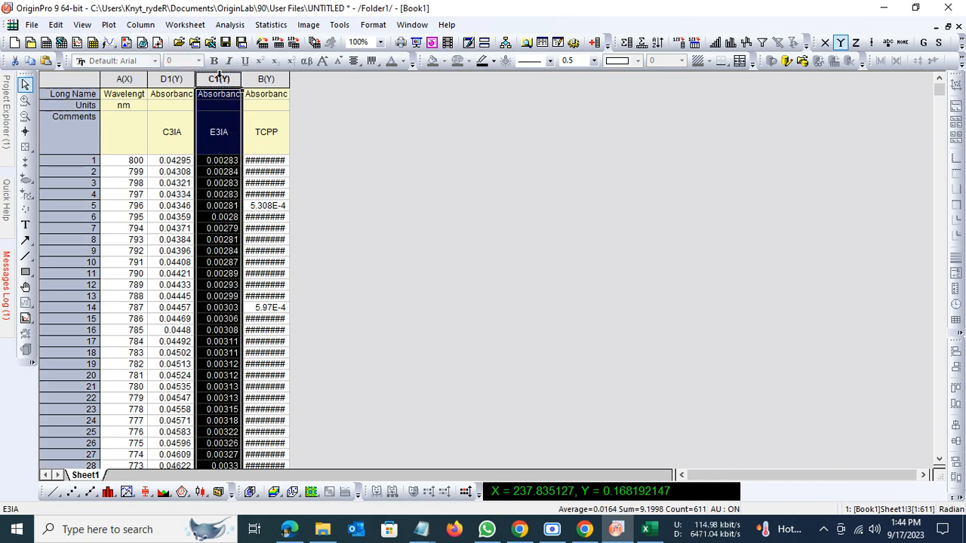
{"action": "left_click", "coordinate": [227, 25]}
{"action": "mouse_move", "coordinate": [294, 89]}
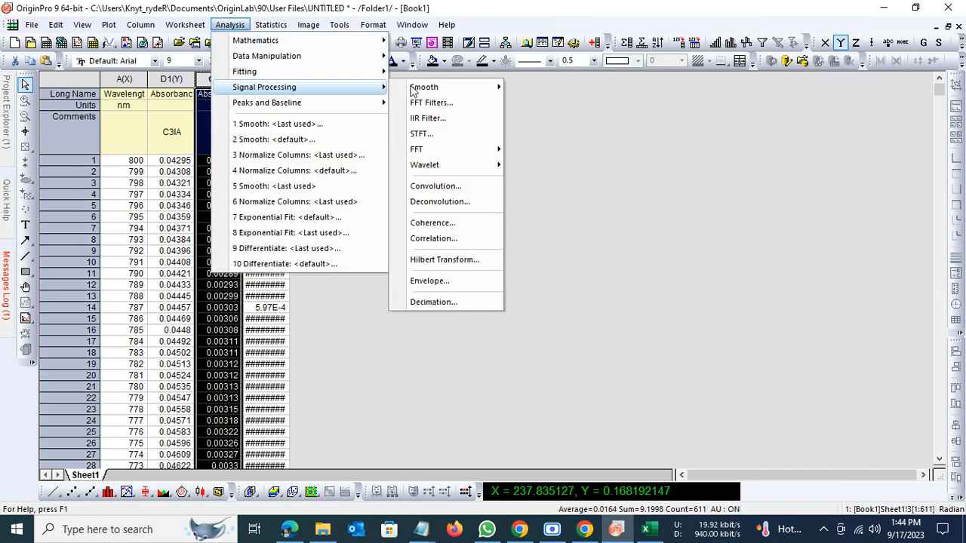
{"action": "mouse_move", "coordinate": [416, 88]}
{"action": "left_click", "coordinate": [555, 88]}
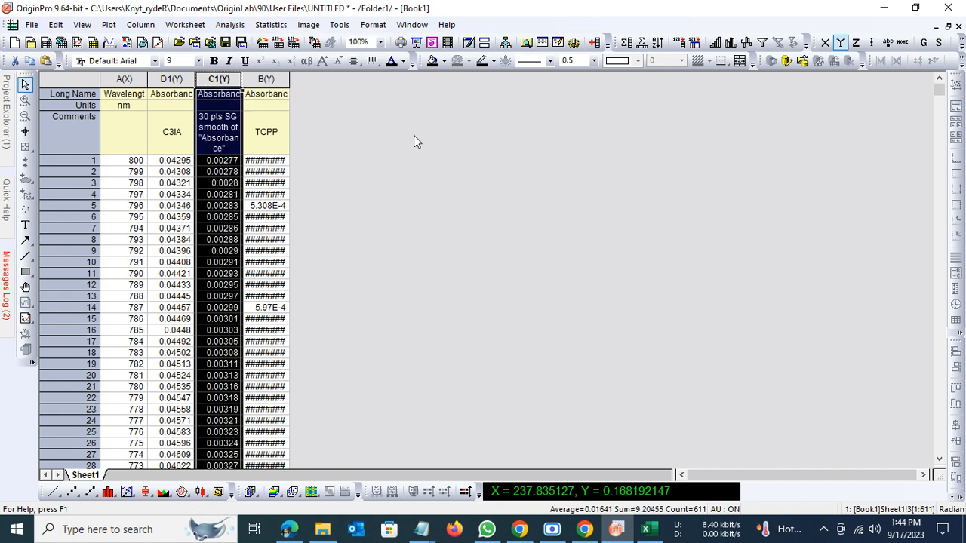
{"action": "left_click", "coordinate": [232, 143]}
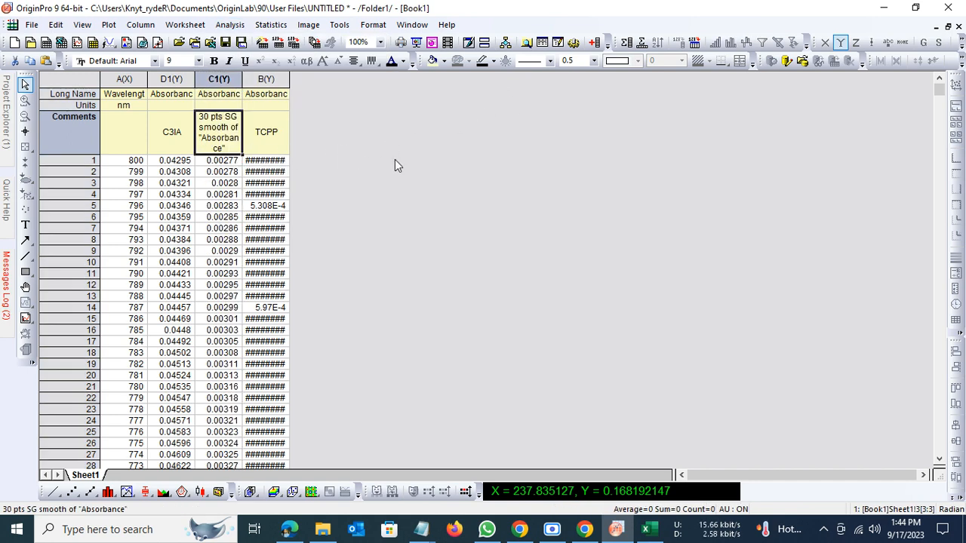
{"action": "type", "text": "E3IA"}
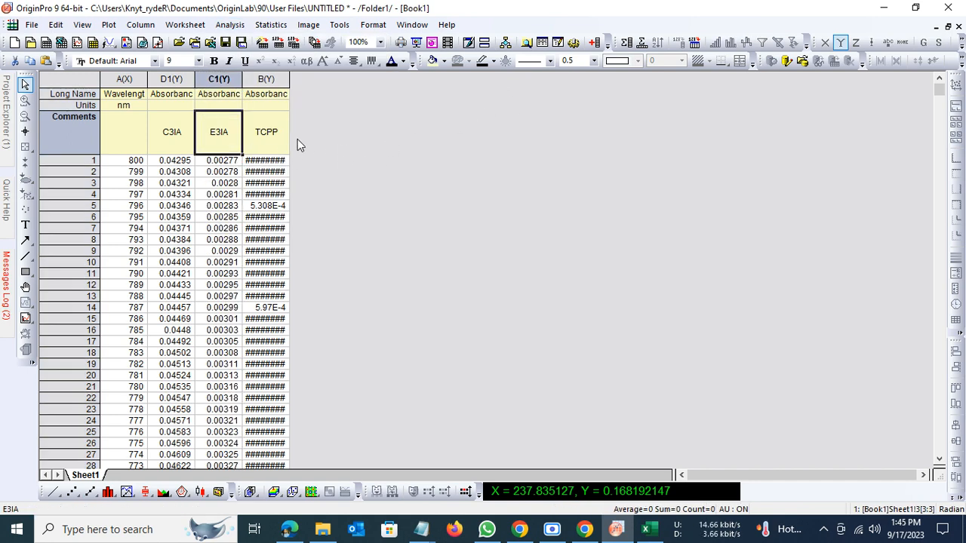
{"action": "left_click", "coordinate": [285, 147]}
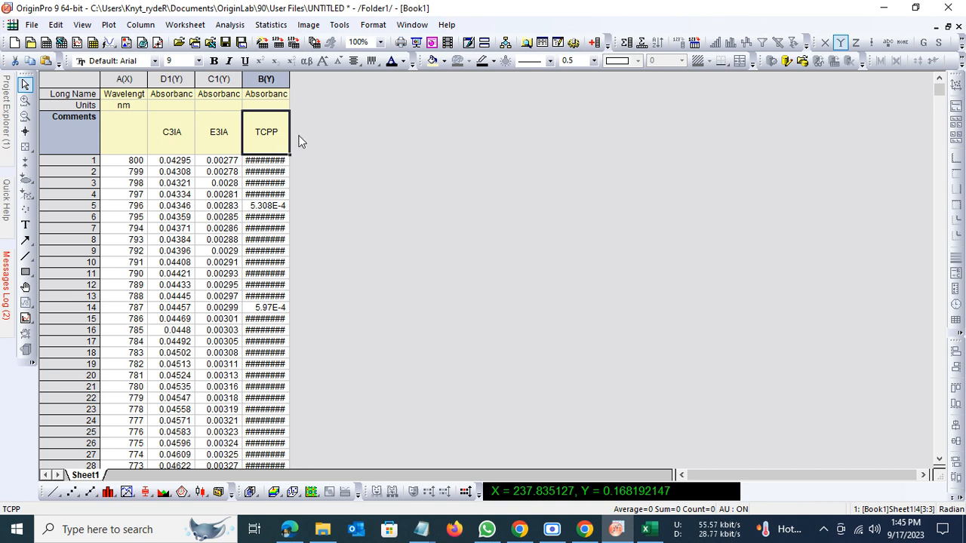
{"action": "left_click", "coordinate": [229, 28]}
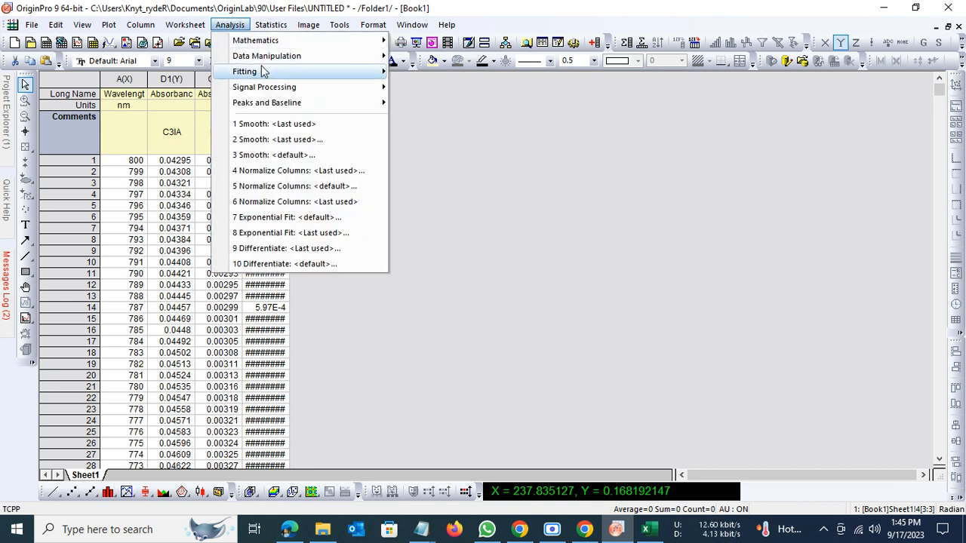
{"action": "mouse_move", "coordinate": [266, 89]}
{"action": "mouse_move", "coordinate": [467, 86]}
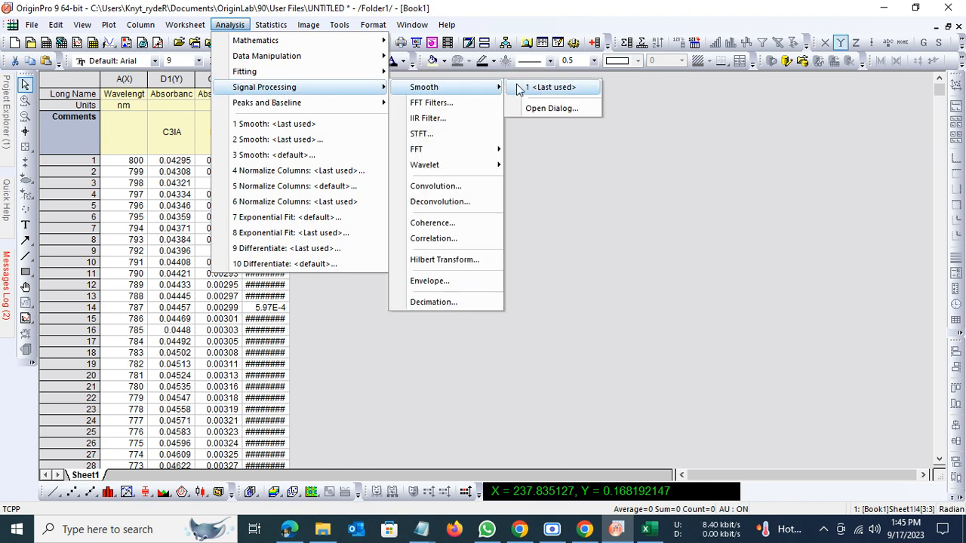
{"action": "left_click", "coordinate": [558, 89]}
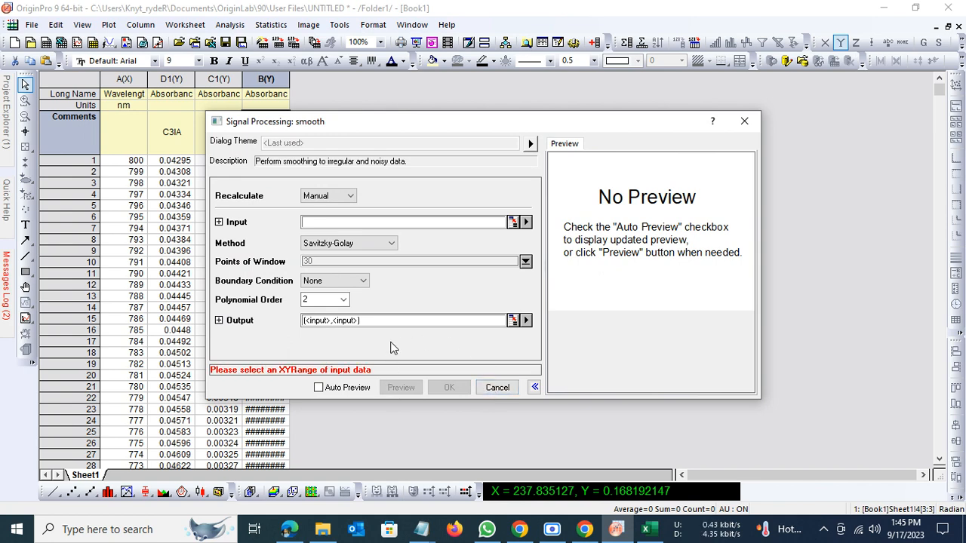
{"action": "left_click", "coordinate": [497, 387]}
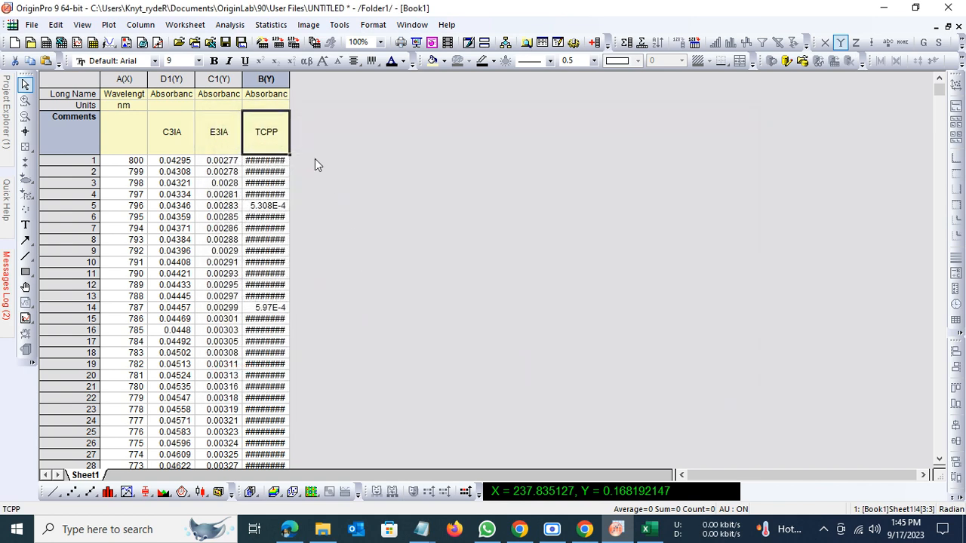
Smooth the whole TCPP absorbance column with the last-used settings and re-enter TCPP as its comment.
{"action": "left_click", "coordinate": [275, 80]}
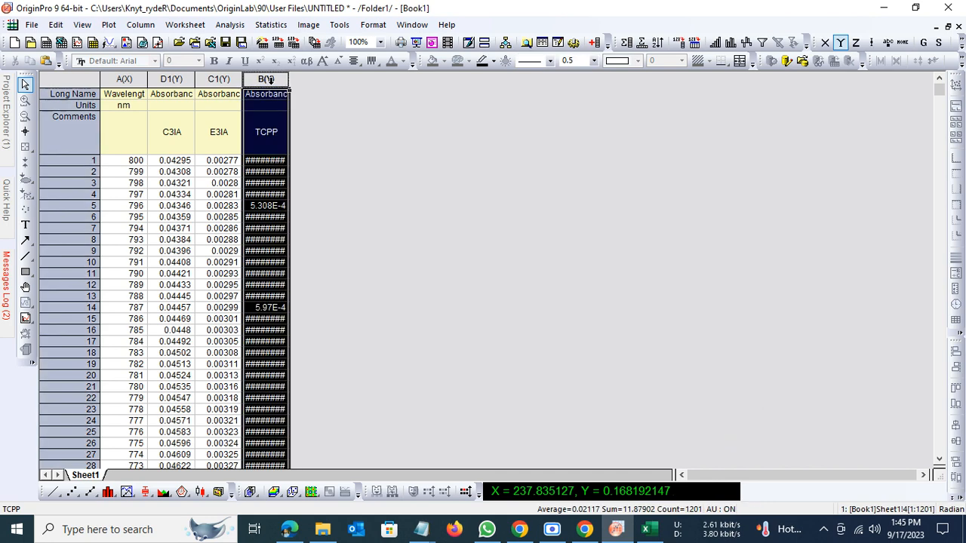
{"action": "left_click", "coordinate": [231, 25]}
{"action": "mouse_move", "coordinate": [264, 87]}
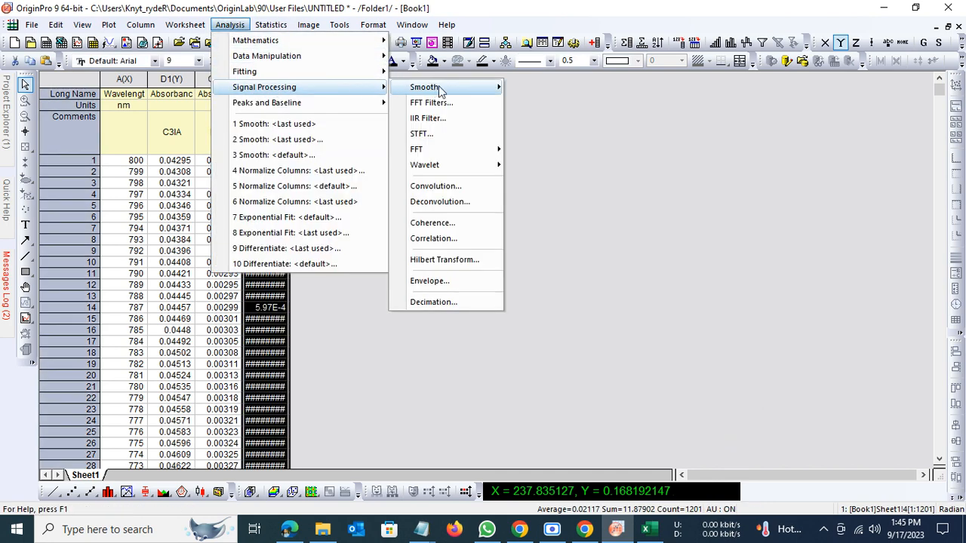
{"action": "mouse_move", "coordinate": [438, 87]}
{"action": "left_click", "coordinate": [552, 88]}
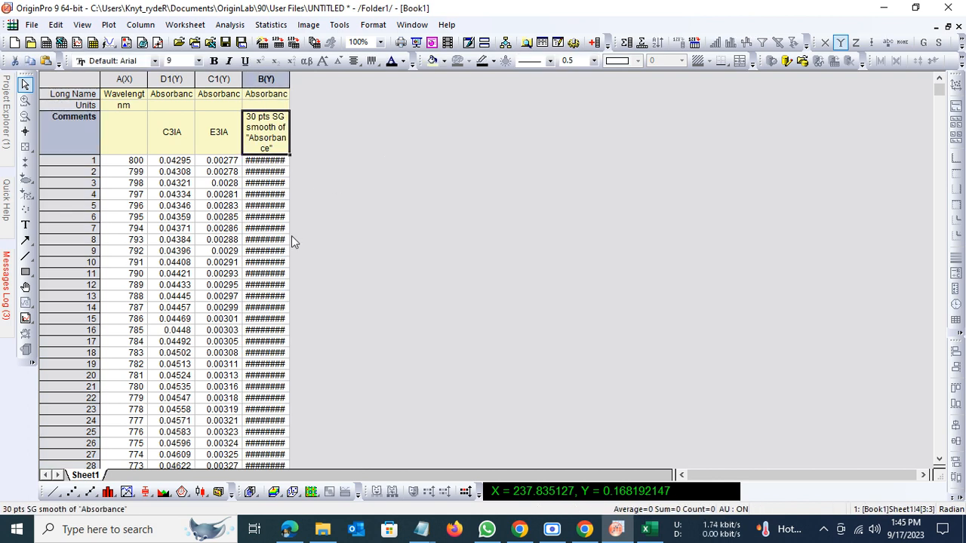
{"action": "type", "text": "TCPP"}
{"action": "left_click", "coordinate": [370, 206]}
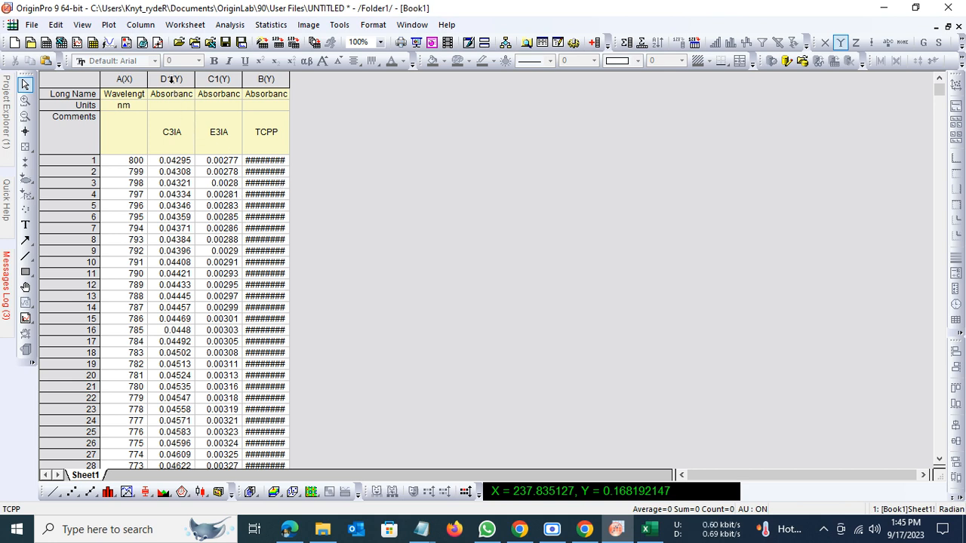
Normalize the C3IA, E3IA and TCPP absorbance columns to [0, 1], writing the results to new columns.
{"action": "left_click", "coordinate": [170, 79]}
{"action": "left_click", "coordinate": [210, 78], "text": "ctrl"}
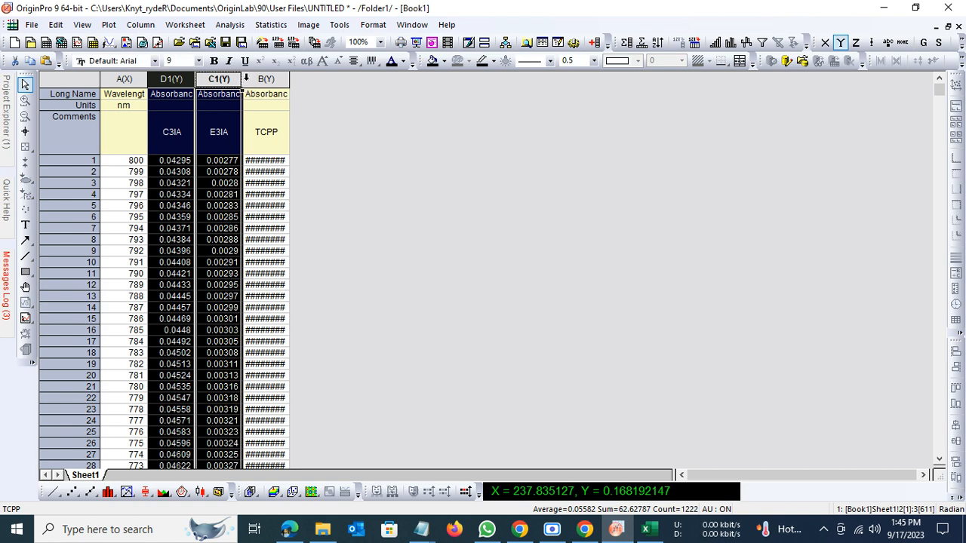
{"action": "left_click", "coordinate": [251, 76], "text": "ctrl"}
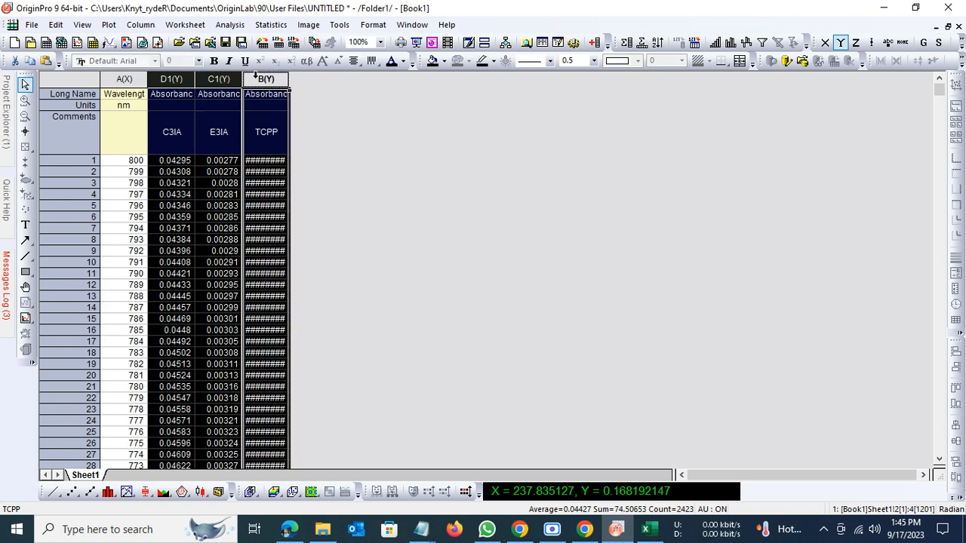
{"action": "left_click", "coordinate": [230, 24]}
{"action": "mouse_move", "coordinate": [257, 41]}
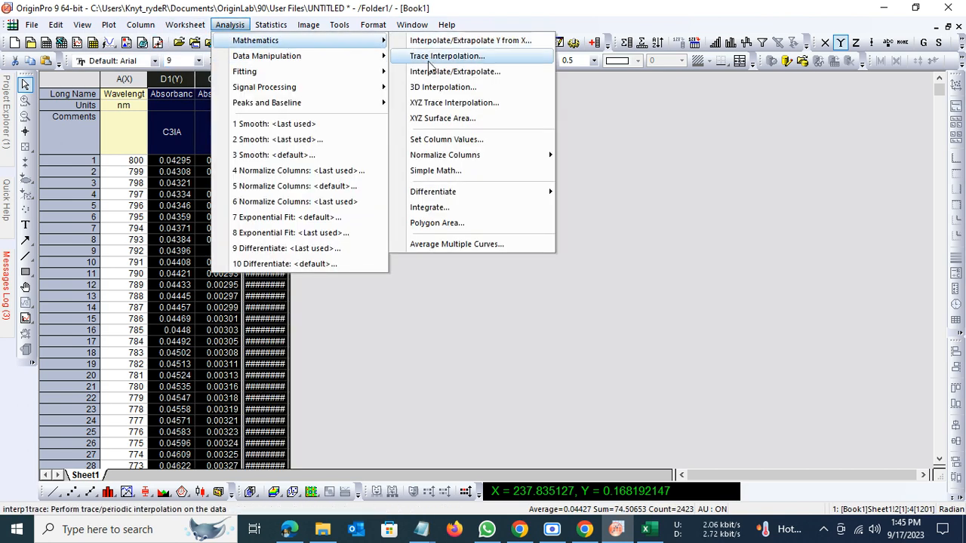
{"action": "mouse_move", "coordinate": [452, 160]}
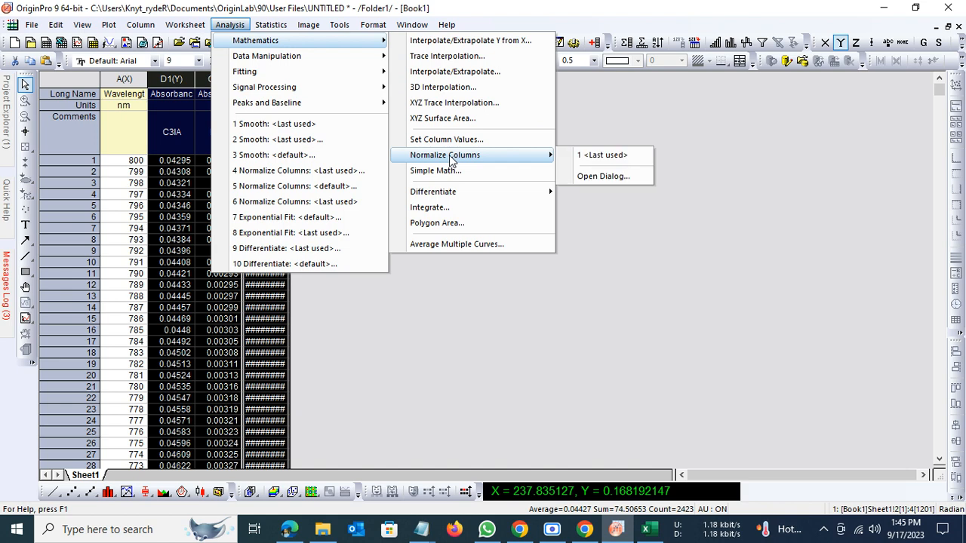
{"action": "left_click", "coordinate": [606, 178]}
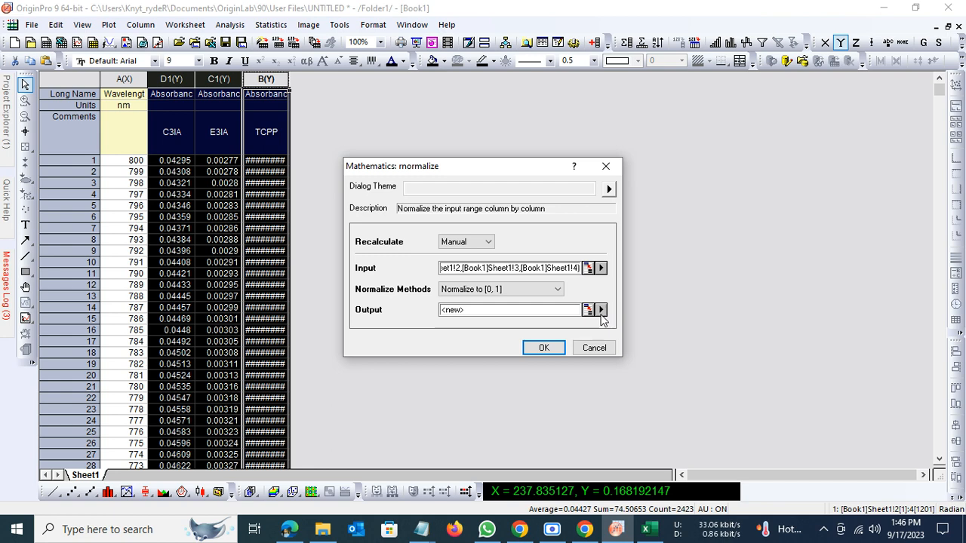
{"action": "left_click", "coordinate": [543, 349]}
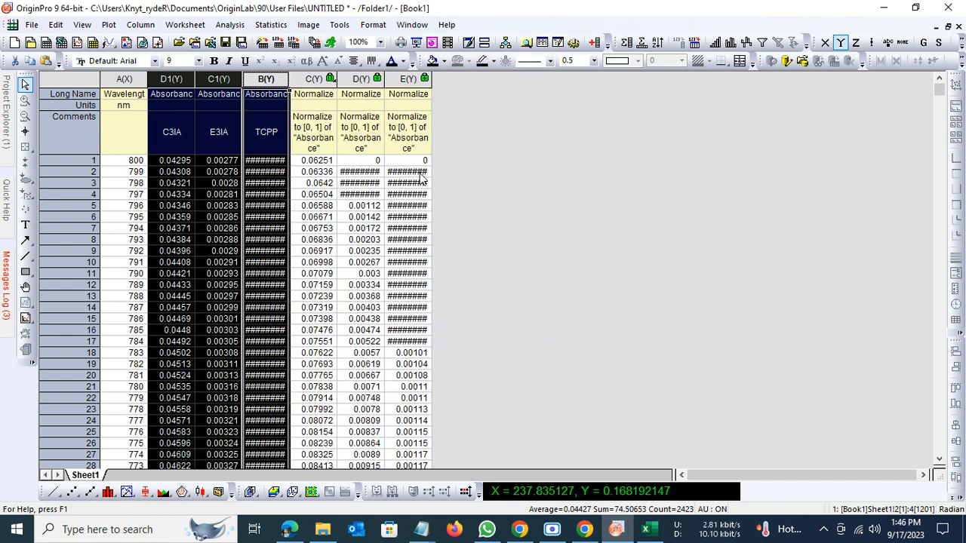
Fill the long name Absorbance across the three normalized columns and copy the comments C3IA, E3IA and TCPP onto them.
{"action": "left_click", "coordinate": [264, 95]}
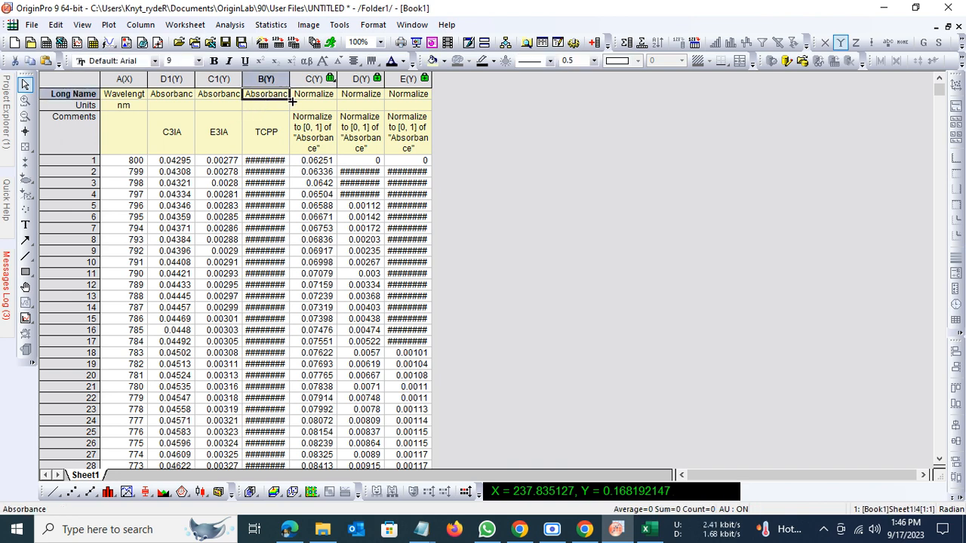
{"action": "left_click_drag", "start_coordinate": [289, 101], "coordinate": [426, 99]}
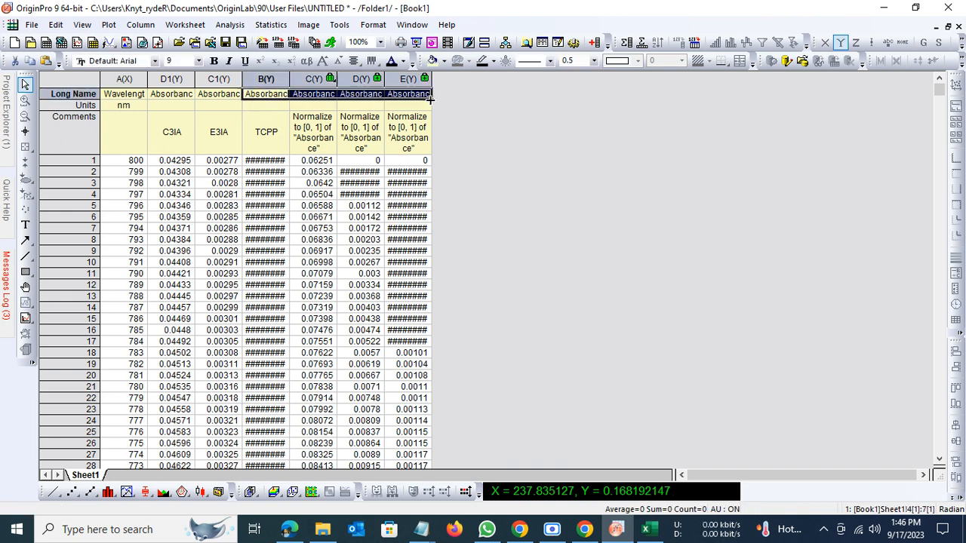
{"action": "left_click_drag", "start_coordinate": [171, 142], "coordinate": [266, 147]}
{"action": "key", "text": "ctrl+c"}
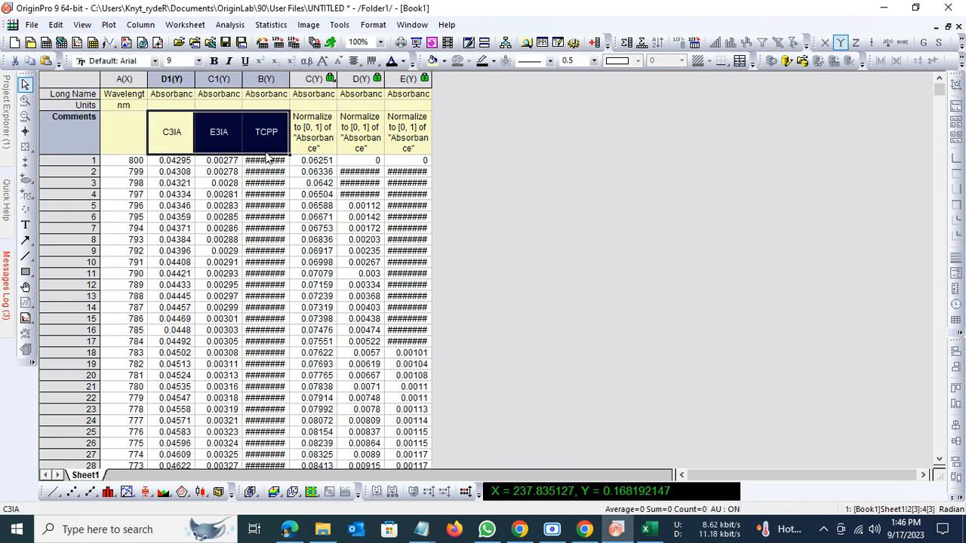
{"action": "left_click", "coordinate": [332, 143]}
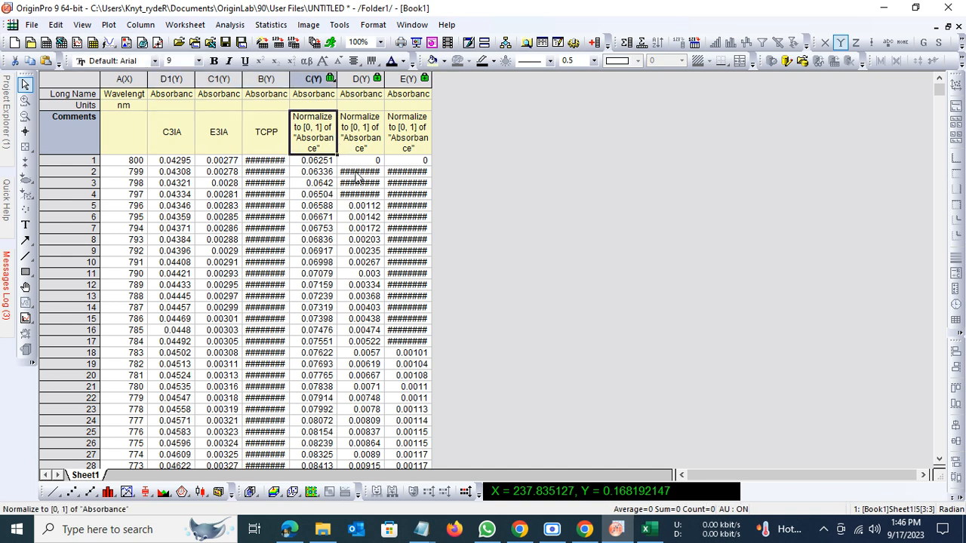
{"action": "key", "text": "ctrl+v"}
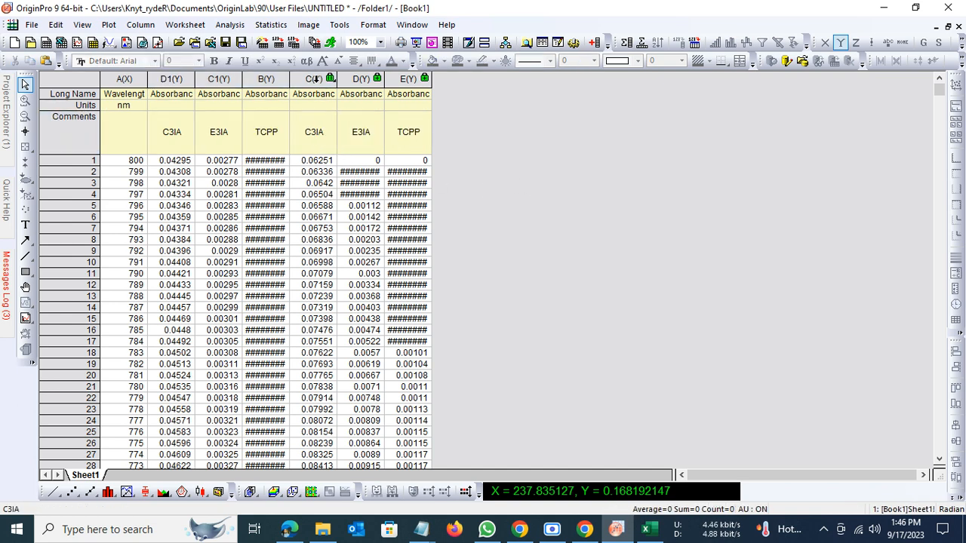
Plot the three normalized absorbance columns together as a line graph and dismiss the template reminder.
{"action": "left_click", "coordinate": [317, 79]}
{"action": "left_click", "coordinate": [356, 78], "text": "shift"}
{"action": "left_click", "coordinate": [417, 80], "text": "shift"}
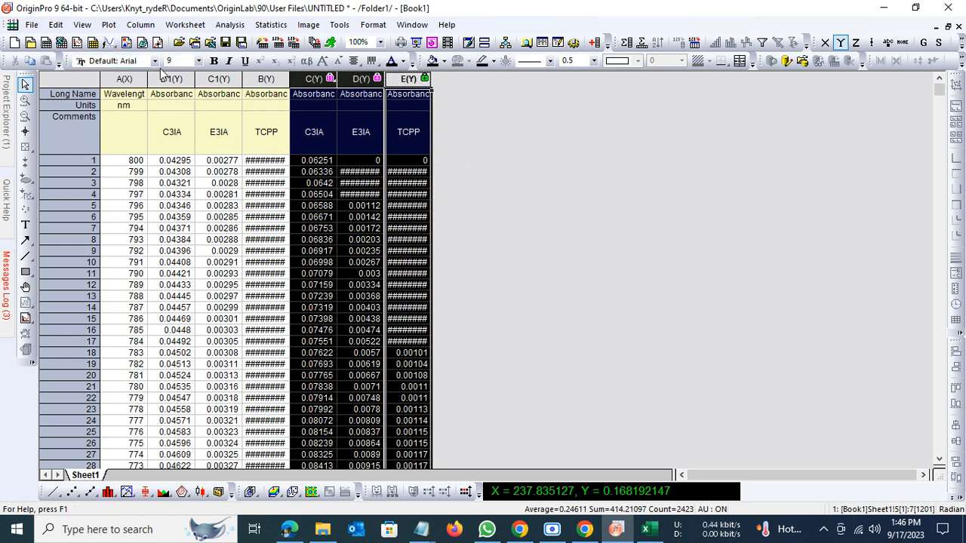
{"action": "left_click", "coordinate": [109, 24]}
{"action": "mouse_move", "coordinate": [144, 46]}
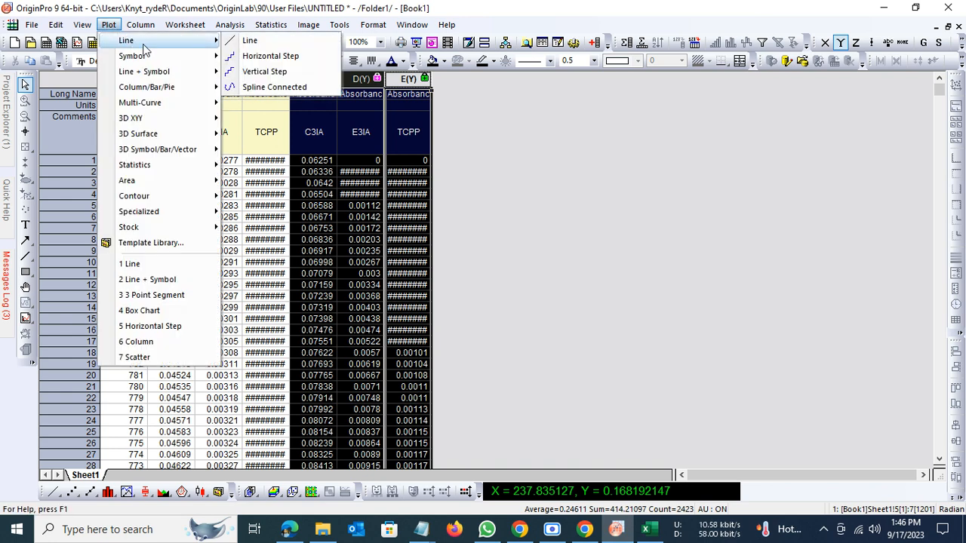
{"action": "left_click", "coordinate": [264, 46]}
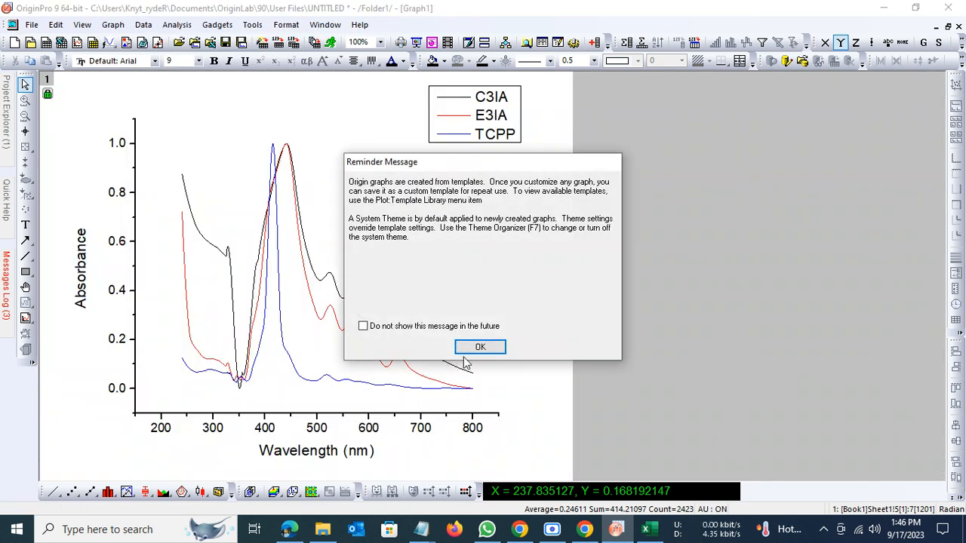
{"action": "left_click", "coordinate": [481, 349]}
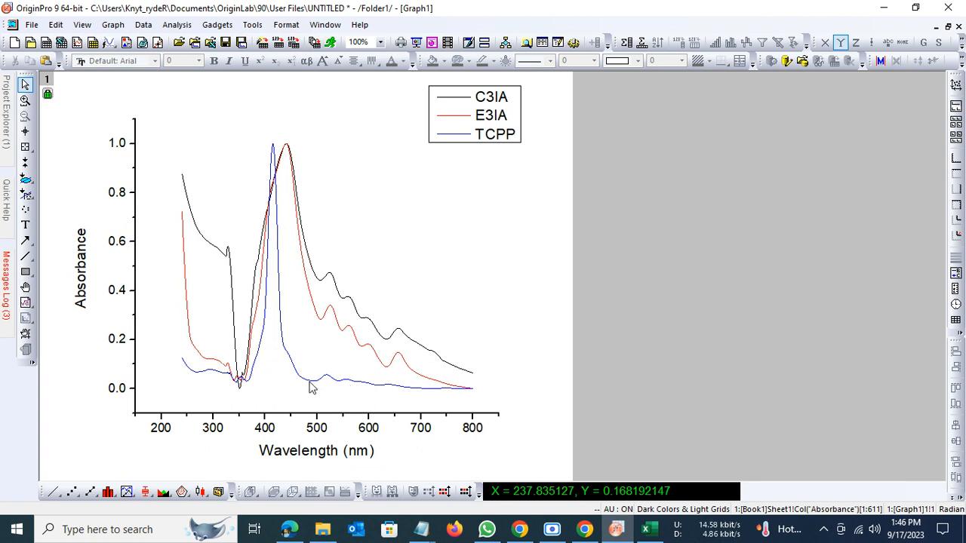
Set the graph's wavelength axis to run from 240 to 800.
{"action": "double_click", "coordinate": [223, 417]}
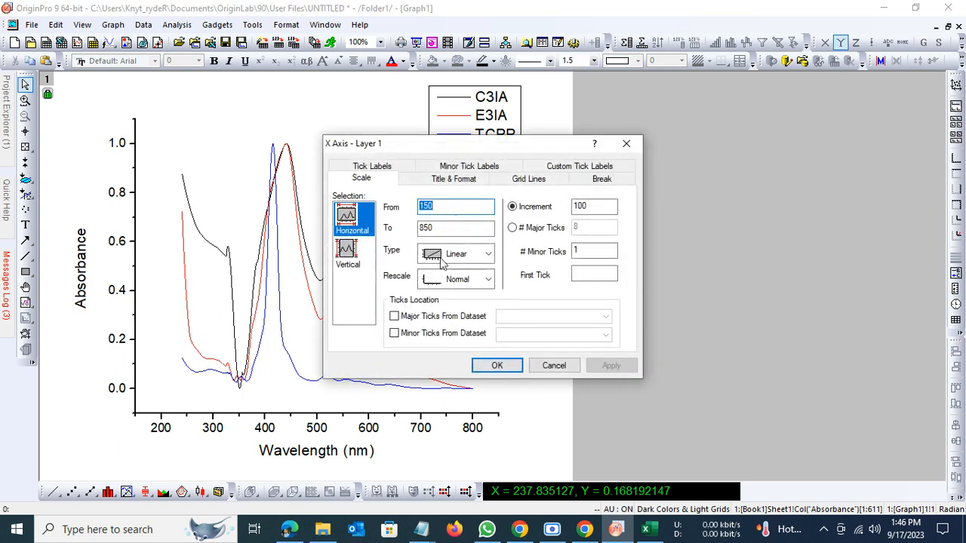
{"action": "type", "text": "240"}
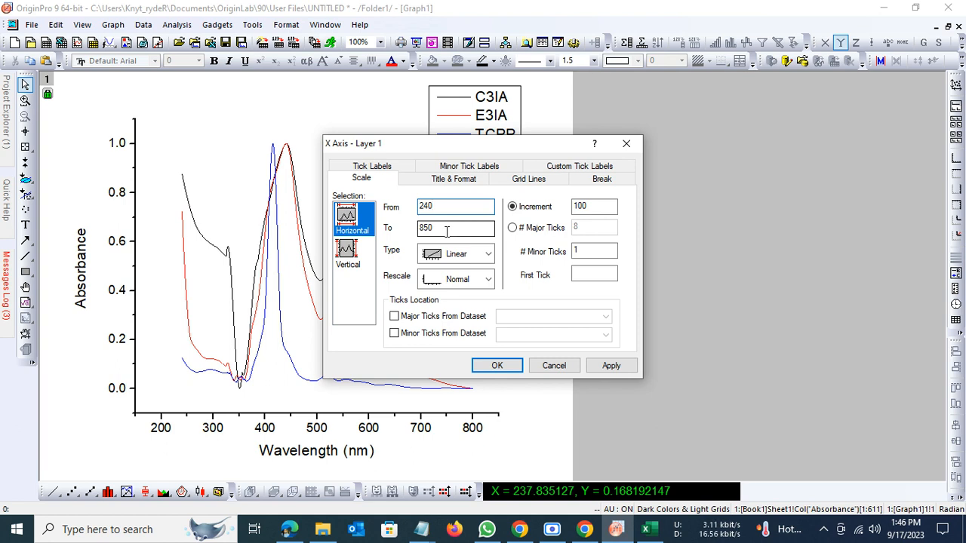
{"action": "left_click", "coordinate": [446, 231]}
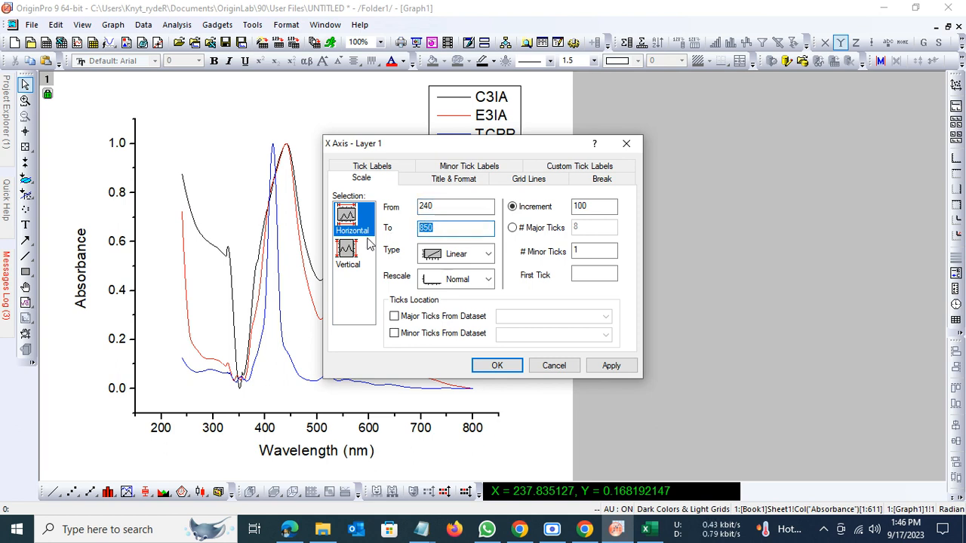
{"action": "left_click", "coordinate": [604, 367]}
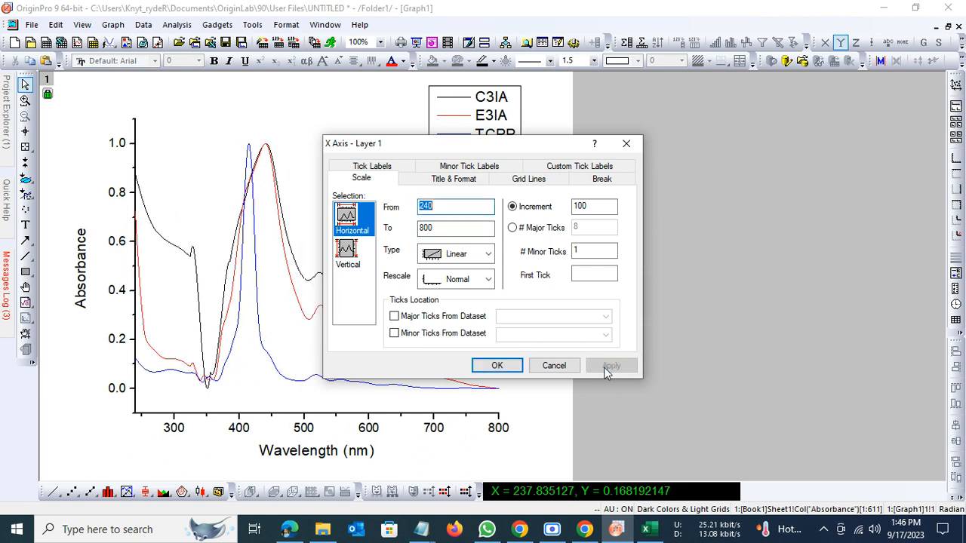
{"action": "left_click", "coordinate": [481, 368]}
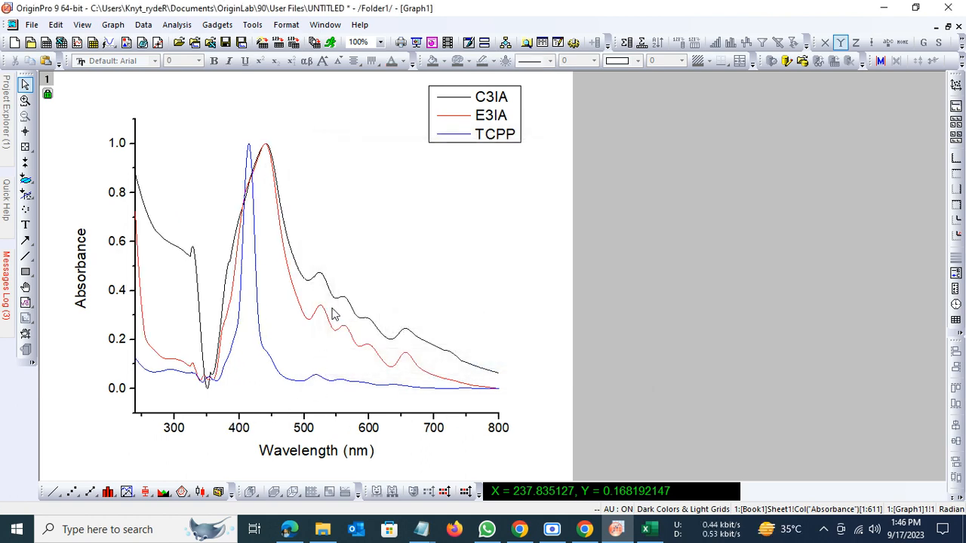
Set the line width of the grouped C3IA, E3IA and TCPP curves to 2.
{"action": "double_click", "coordinate": [309, 324]}
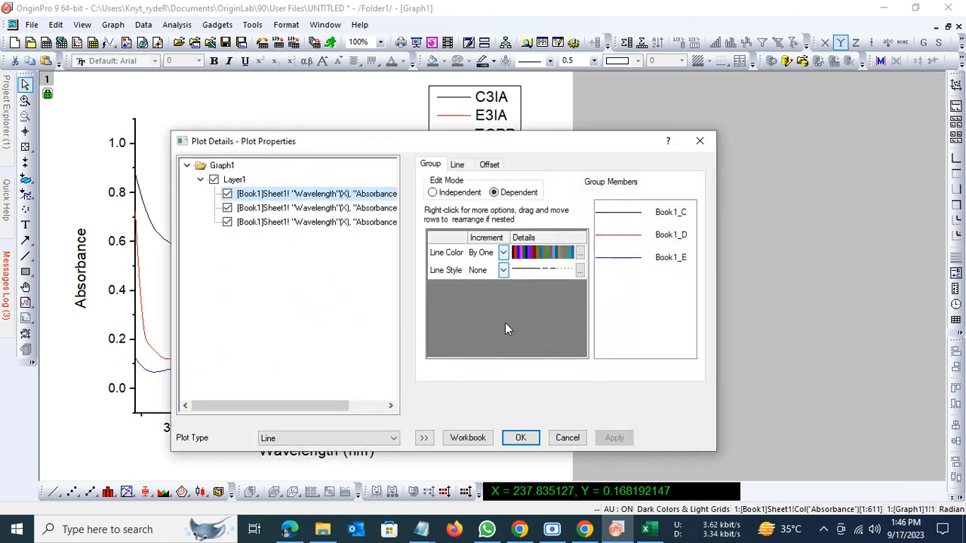
{"action": "left_click", "coordinate": [457, 165]}
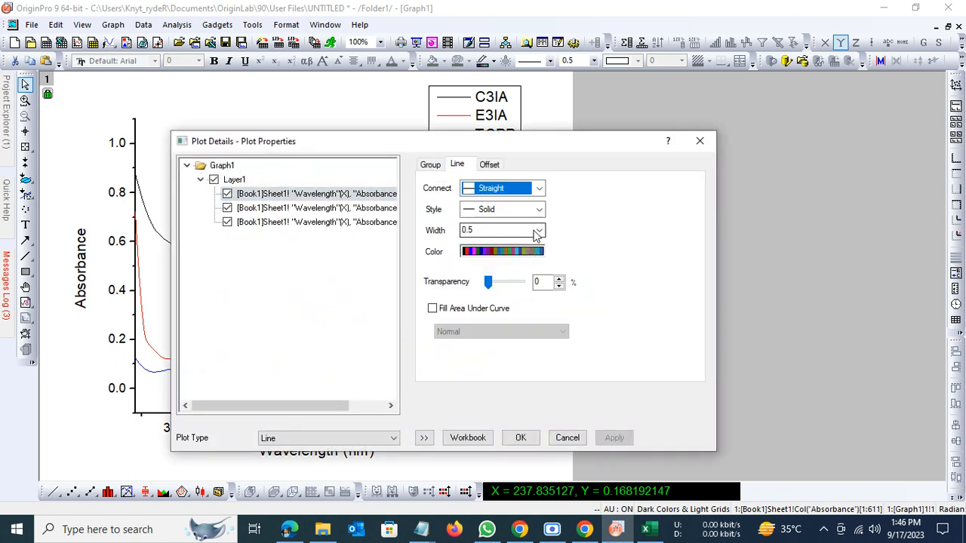
{"action": "left_click", "coordinate": [540, 231]}
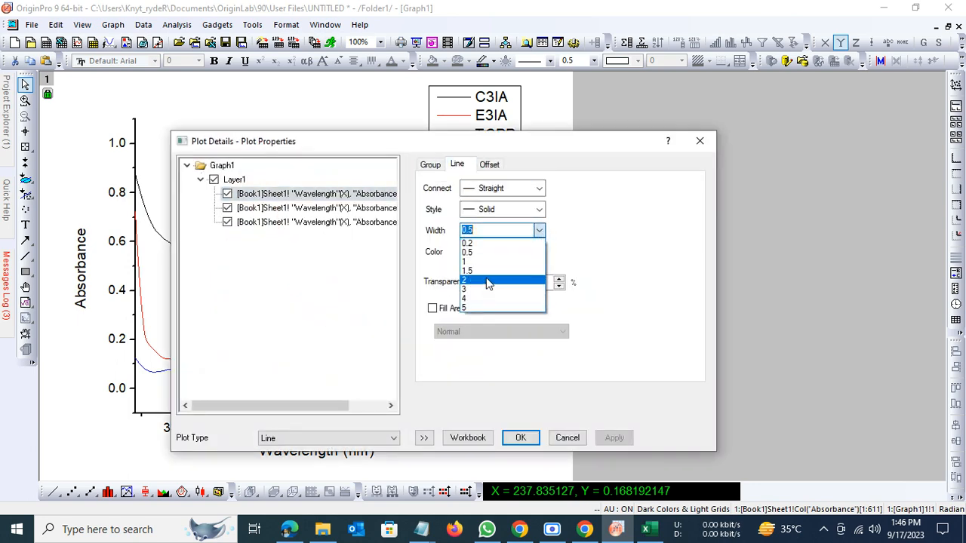
{"action": "left_click", "coordinate": [488, 283]}
{"action": "left_click", "coordinate": [614, 437]}
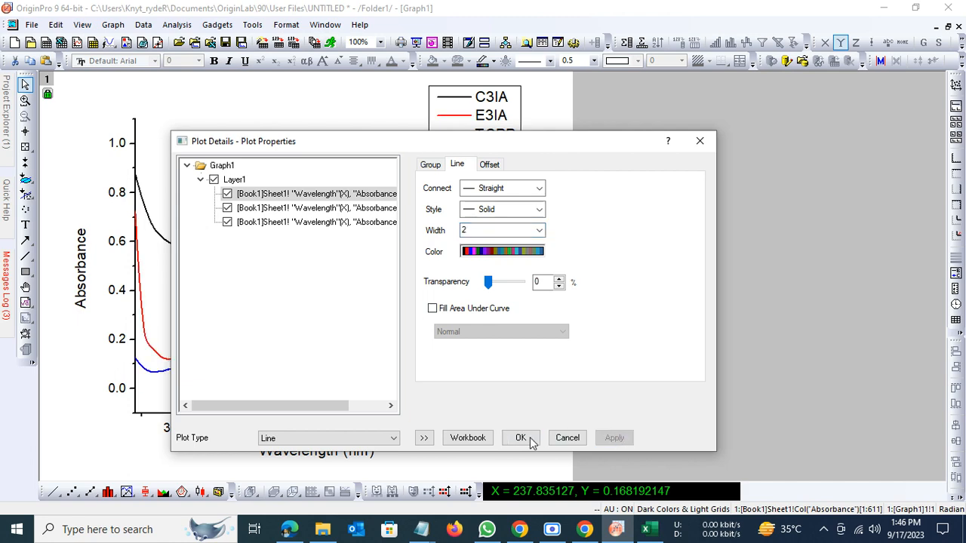
{"action": "left_click", "coordinate": [528, 442]}
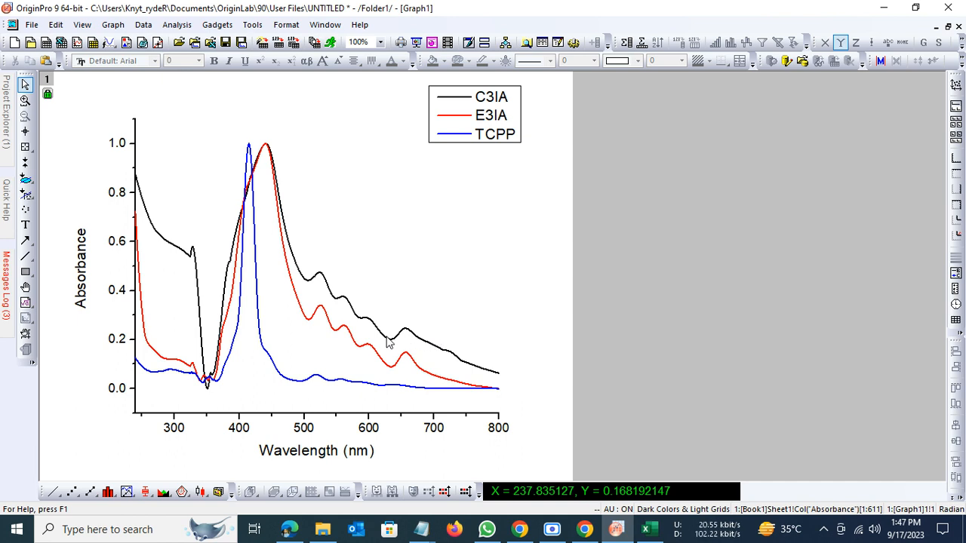
Enlarge the TCPP curve's low-absorbance region from about 485 to 730 nm and paste a copy of the enlarged layer into Graph1.
{"action": "left_click", "coordinate": [25, 99]}
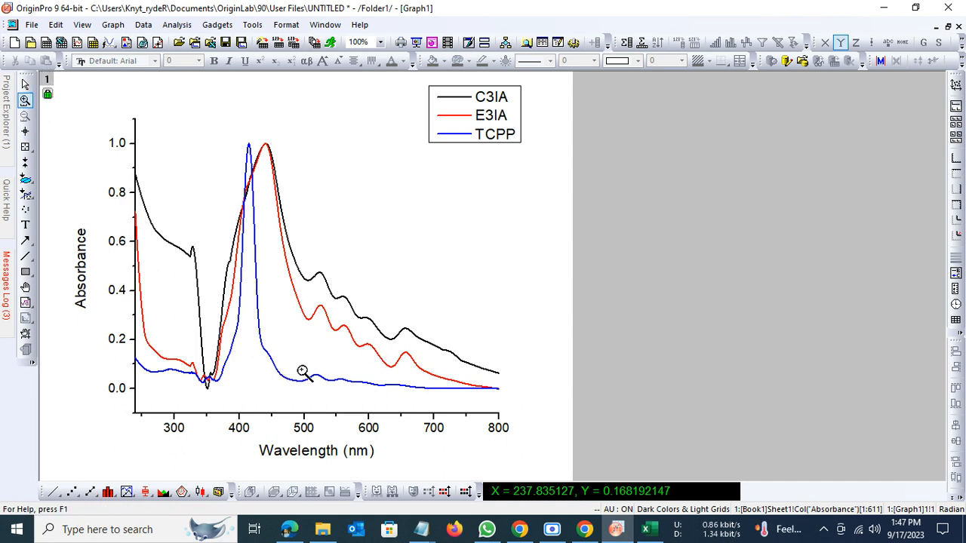
{"action": "left_click_drag", "start_coordinate": [295, 370], "coordinate": [453, 394]}
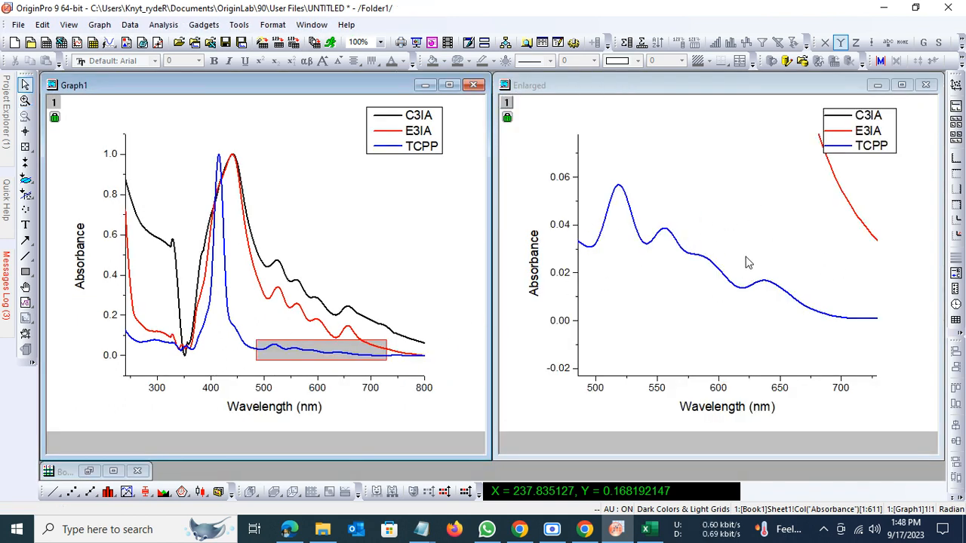
{"action": "right_click", "coordinate": [714, 226]}
{"action": "left_click", "coordinate": [680, 191]}
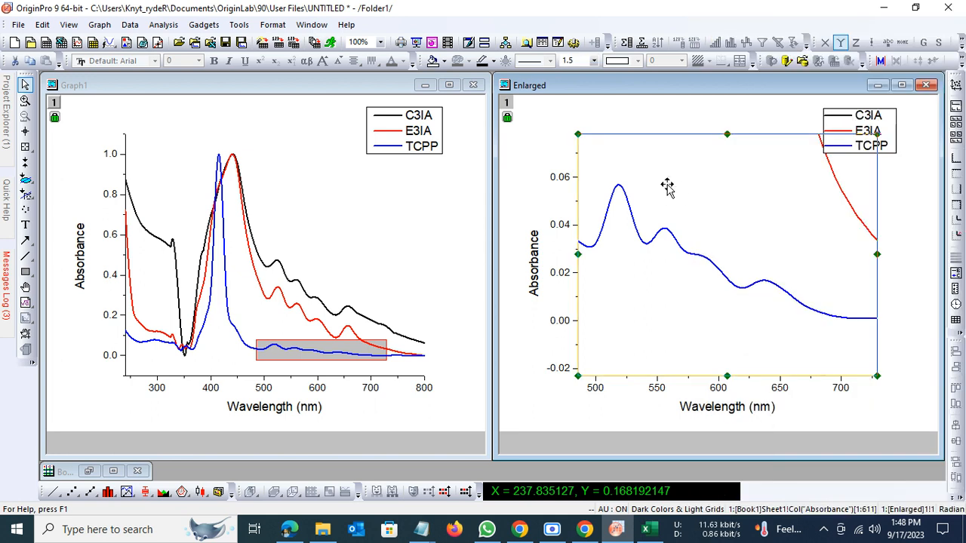
{"action": "right_click", "coordinate": [681, 192]}
{"action": "left_click", "coordinate": [712, 215]}
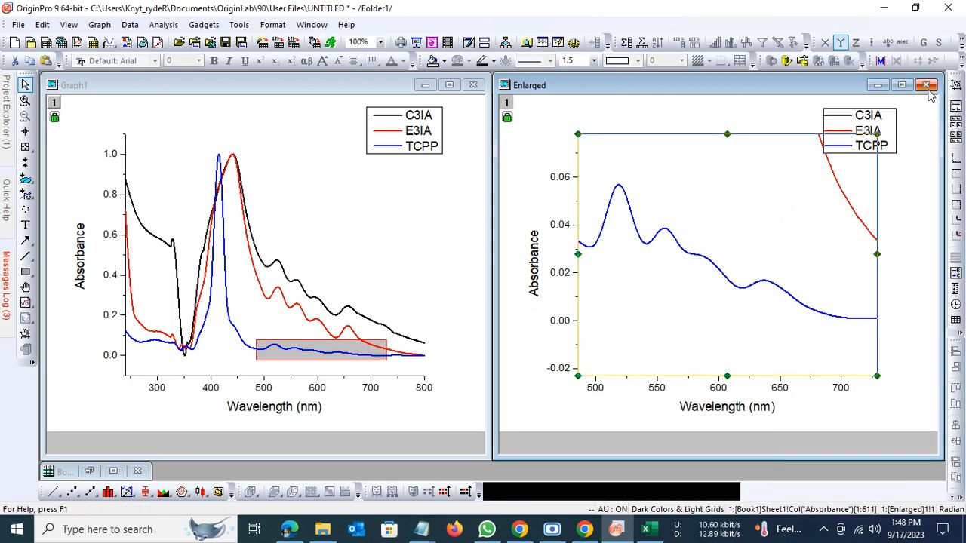
{"action": "right_click", "coordinate": [434, 251]}
{"action": "left_click", "coordinate": [384, 225]}
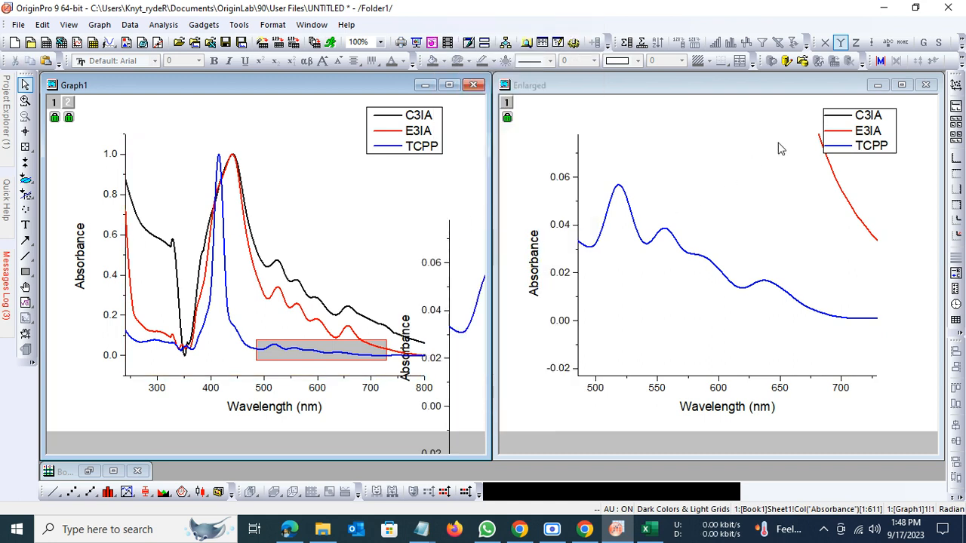
Delete the Enlarged graph window and maximize Graph1.
{"action": "left_click", "coordinate": [926, 86]}
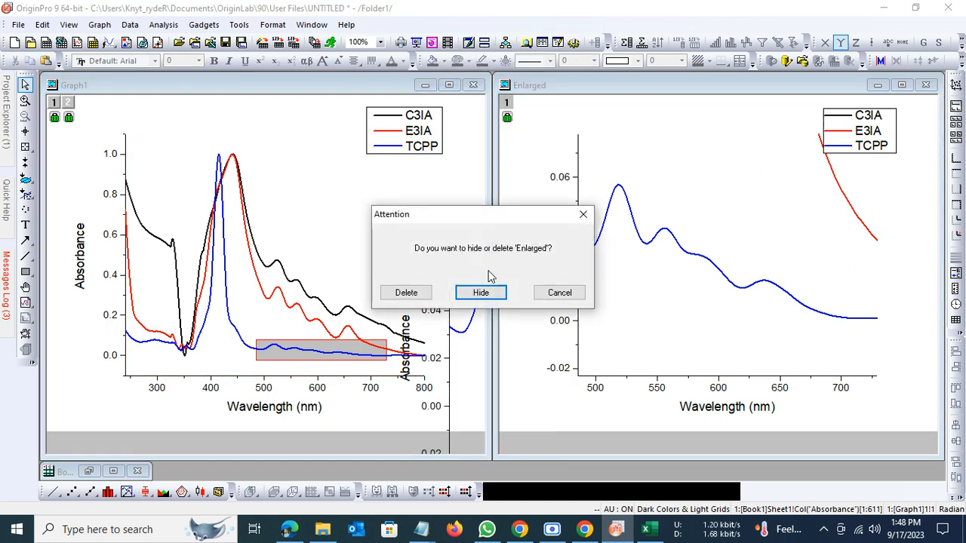
{"action": "left_click", "coordinate": [422, 293]}
{"action": "left_click", "coordinate": [450, 85]}
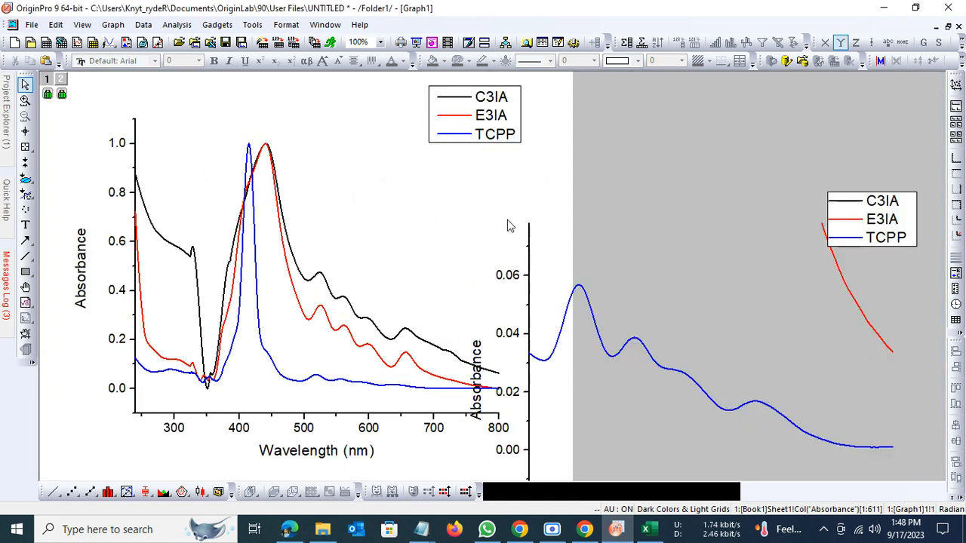
Shrink the pasted layer into an inset placed beneath the main legend and delete the inset's own legend.
{"action": "left_click", "coordinate": [677, 344]}
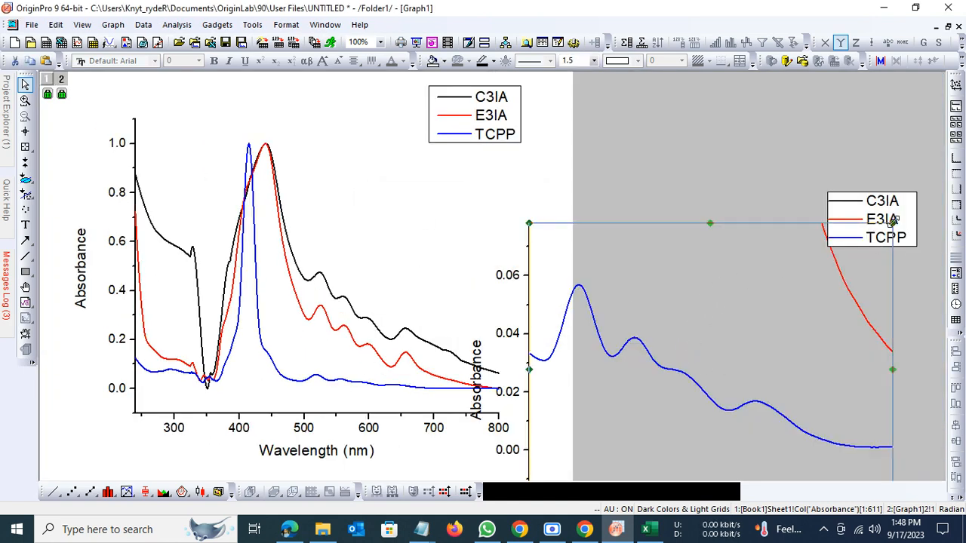
{"action": "left_click_drag", "start_coordinate": [892, 222], "coordinate": [664, 378]}
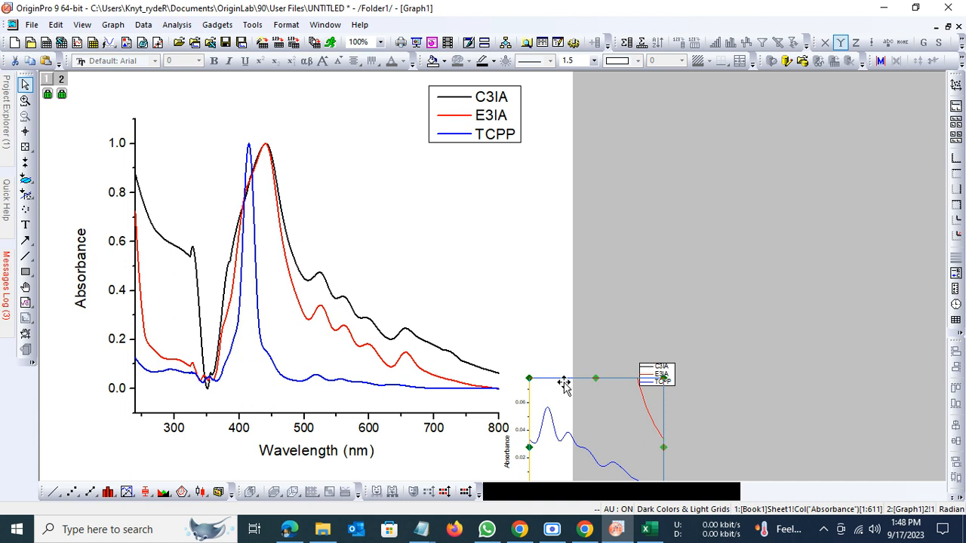
{"action": "mouse_move", "coordinate": [564, 385]}
{"action": "left_mouse_down"}
{"action": "mouse_move", "coordinate": [430, 221]}
{"action": "mouse_move", "coordinate": [435, 163]}
{"action": "mouse_move", "coordinate": [426, 170]}
{"action": "left_mouse_up"}
{"action": "left_click_drag", "start_coordinate": [530, 312], "coordinate": [545, 311]}
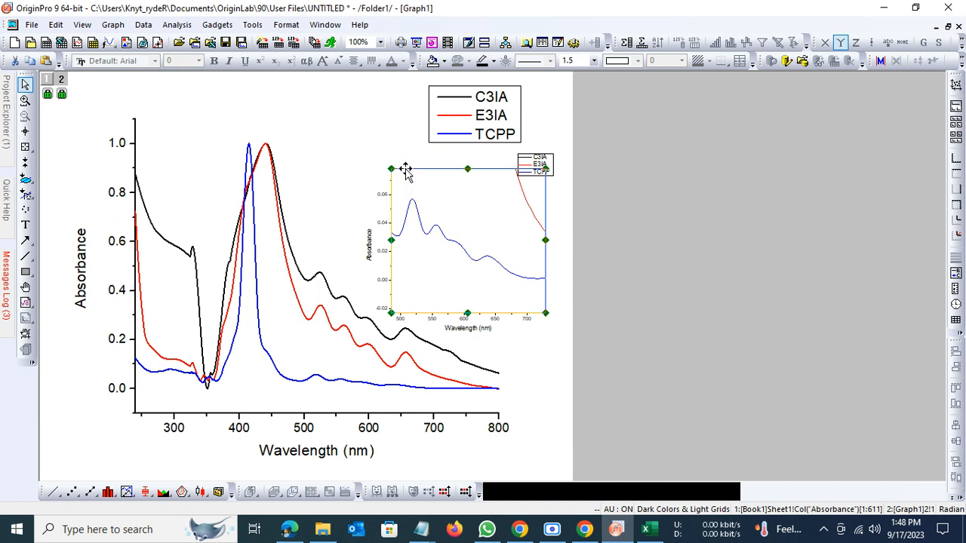
{"action": "mouse_move", "coordinate": [405, 168]}
{"action": "left_mouse_down"}
{"action": "mouse_move", "coordinate": [386, 158]}
{"action": "mouse_move", "coordinate": [398, 161]}
{"action": "left_mouse_up"}
{"action": "left_click", "coordinate": [434, 217]}
{"action": "left_click", "coordinate": [543, 246]}
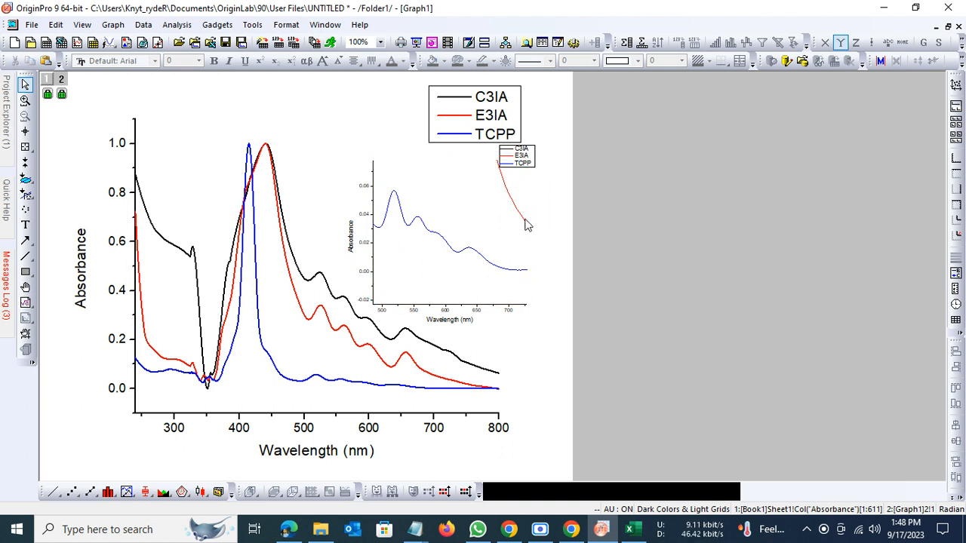
{"action": "left_click", "coordinate": [520, 160]}
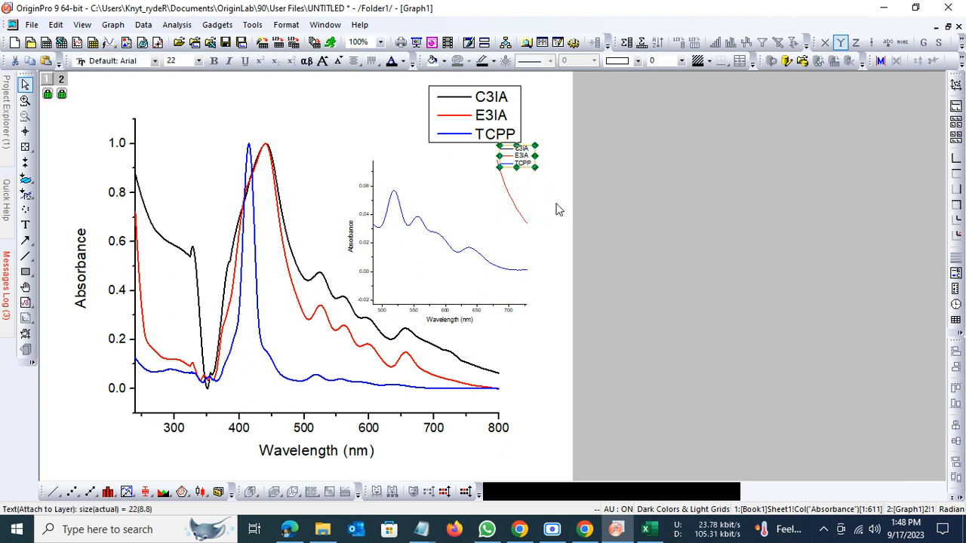
{"action": "key", "text": "Delete"}
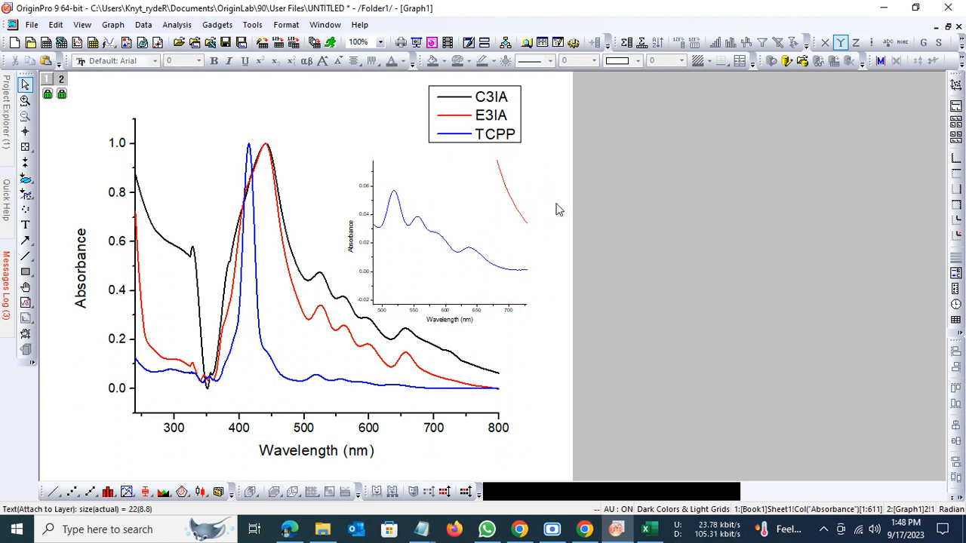
{"action": "left_click", "coordinate": [517, 211]}
{"action": "left_click", "coordinate": [528, 218]}
{"action": "left_click", "coordinate": [519, 215]}
{"action": "left_click", "coordinate": [576, 317]}
{"action": "left_click", "coordinate": [32, 26]}
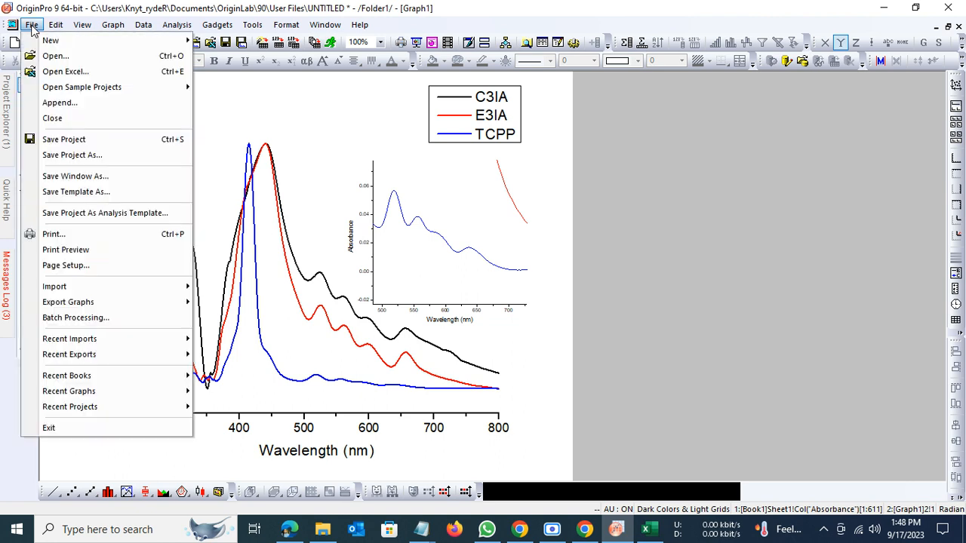
{"action": "left_click", "coordinate": [576, 218]}
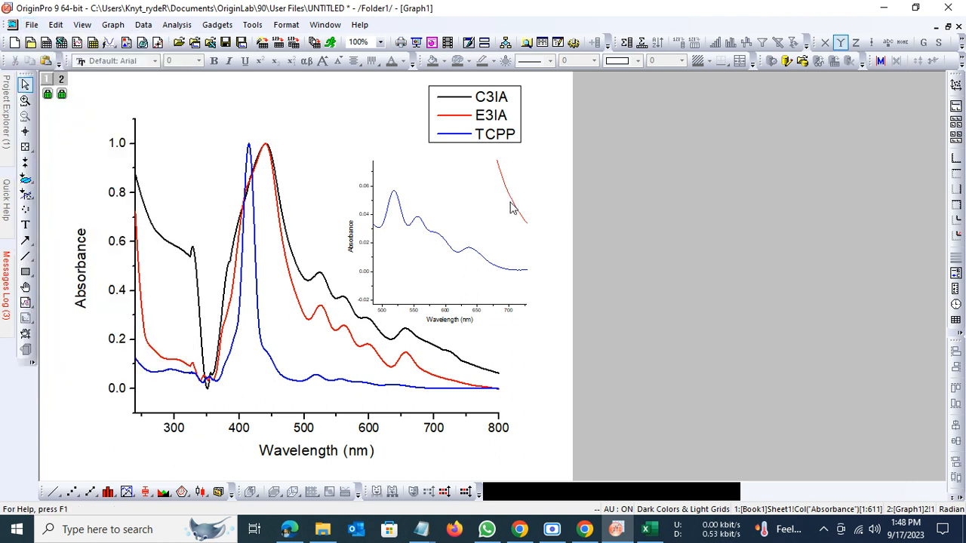
Ungroup the curves in the inset layer.
{"action": "left_click", "coordinate": [512, 206]}
{"action": "left_click", "coordinate": [537, 207]}
{"action": "left_click", "coordinate": [517, 212]}
{"action": "left_click", "coordinate": [510, 205]}
{"action": "left_click", "coordinate": [509, 195]}
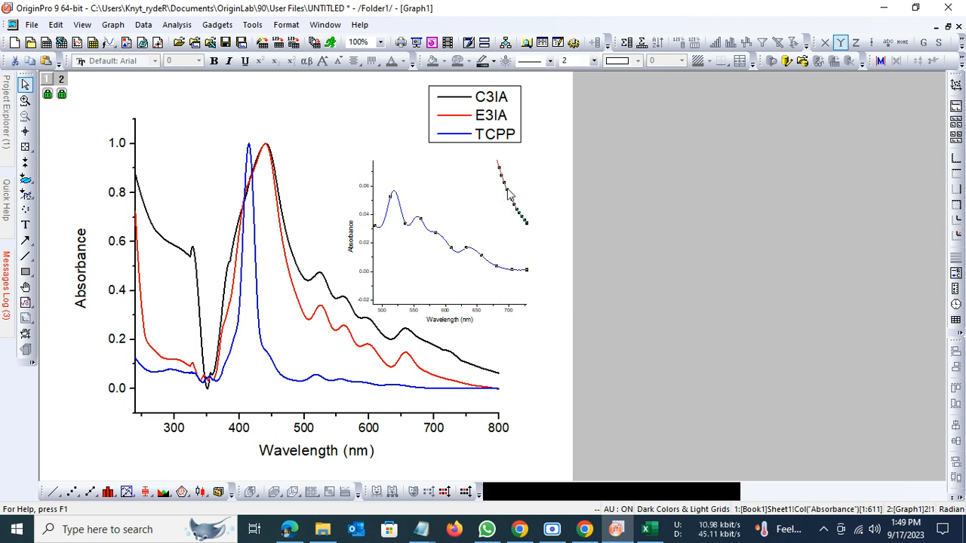
{"action": "left_click", "coordinate": [506, 204]}
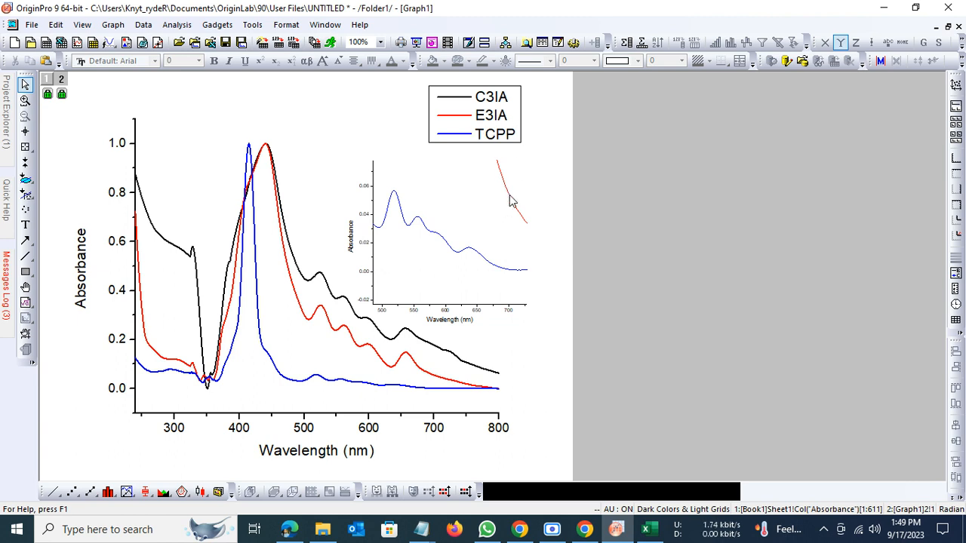
{"action": "left_click", "coordinate": [511, 200]}
{"action": "left_click", "coordinate": [532, 192]}
{"action": "left_click", "coordinate": [510, 198]}
{"action": "right_click", "coordinate": [510, 196]}
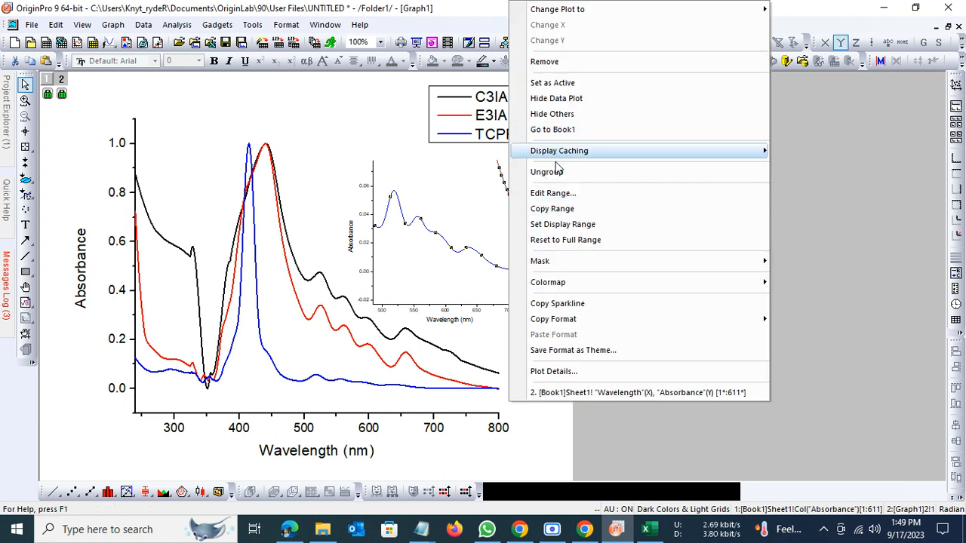
{"action": "left_click", "coordinate": [554, 171]}
Hide the red E3IA curve in the inset.
{"action": "left_click", "coordinate": [510, 199]}
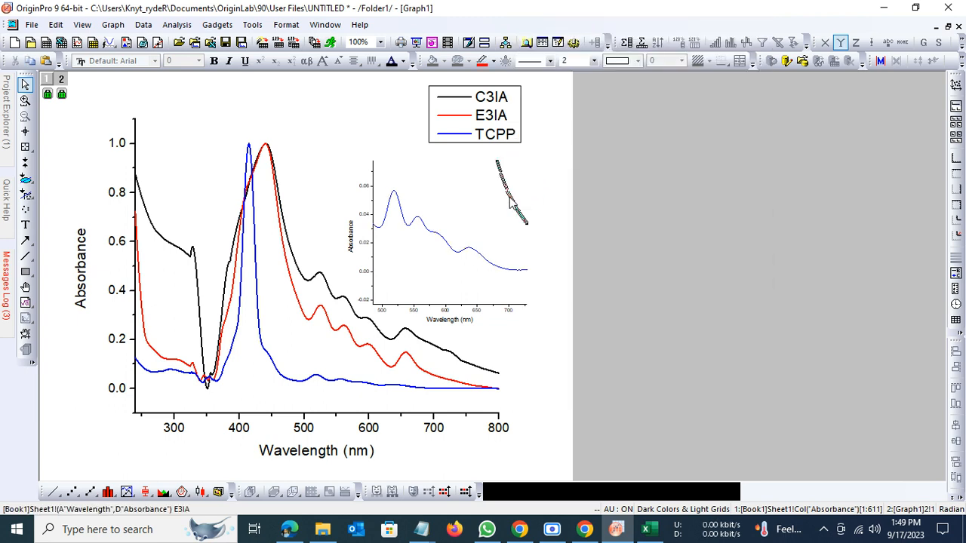
{"action": "right_click", "coordinate": [516, 211]}
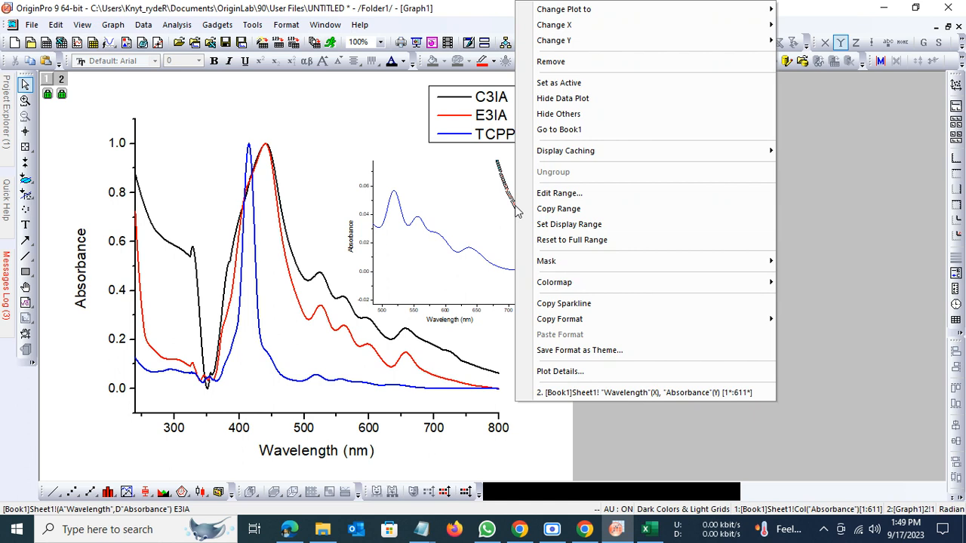
{"action": "left_click", "coordinate": [562, 100]}
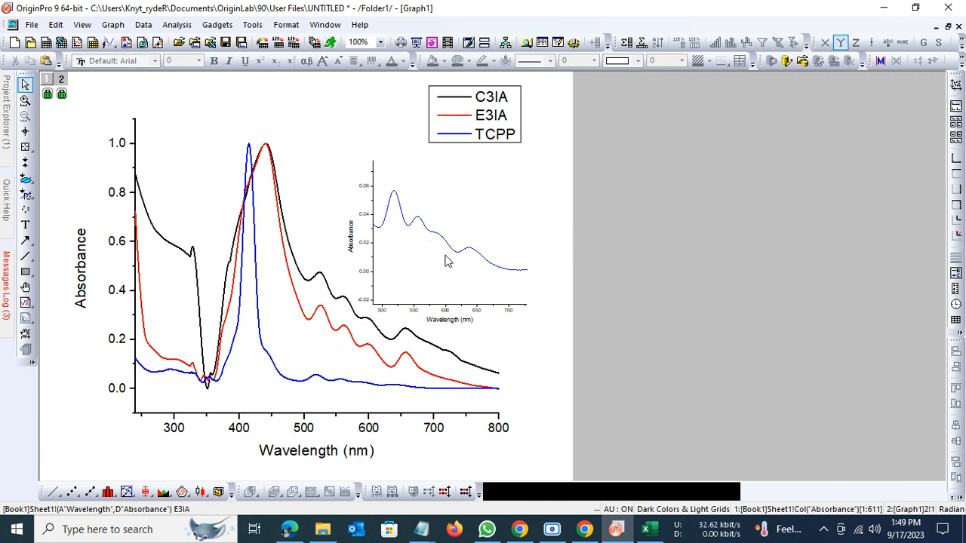
Set the line width of the blue TCPP curve in the inset to 4.
{"action": "double_click", "coordinate": [391, 218]}
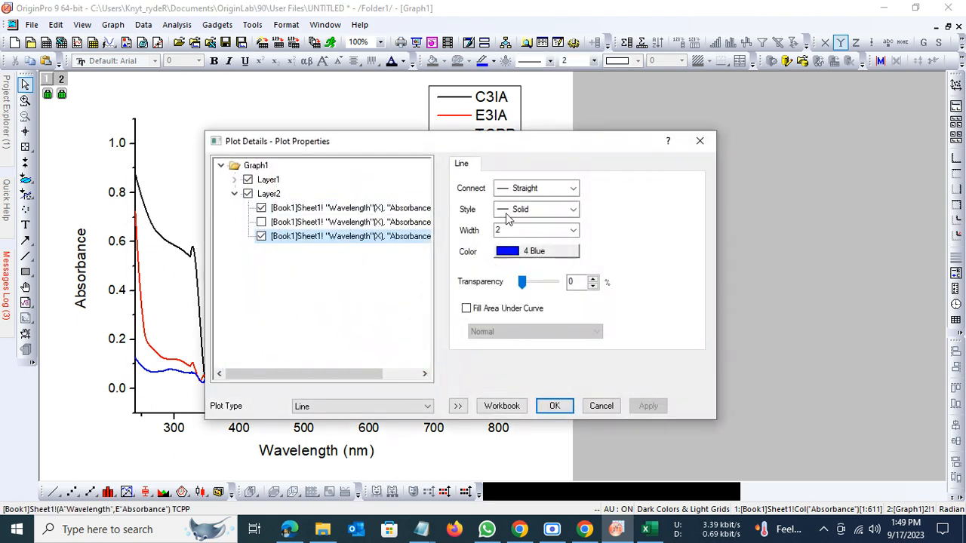
{"action": "left_click", "coordinate": [573, 231]}
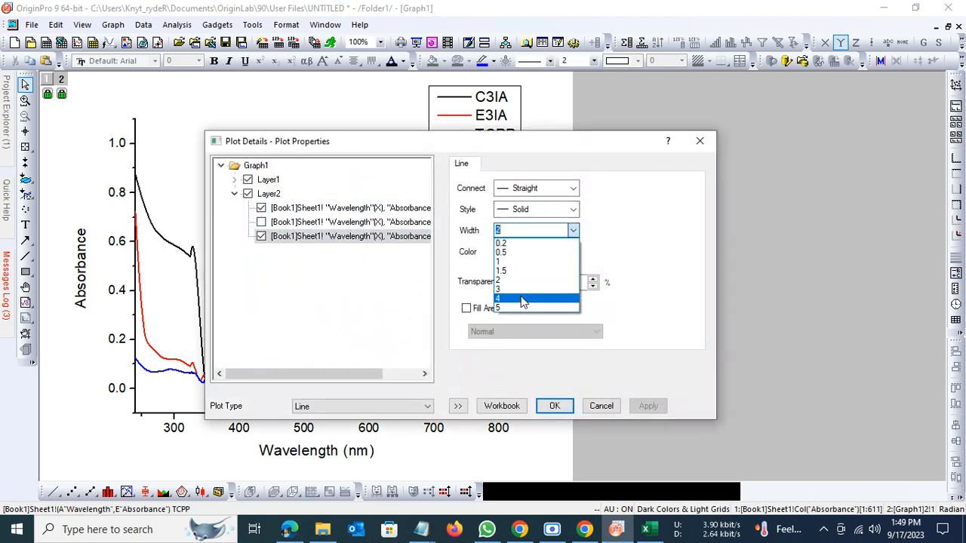
{"action": "left_click", "coordinate": [522, 299]}
{"action": "left_click", "coordinate": [647, 406]}
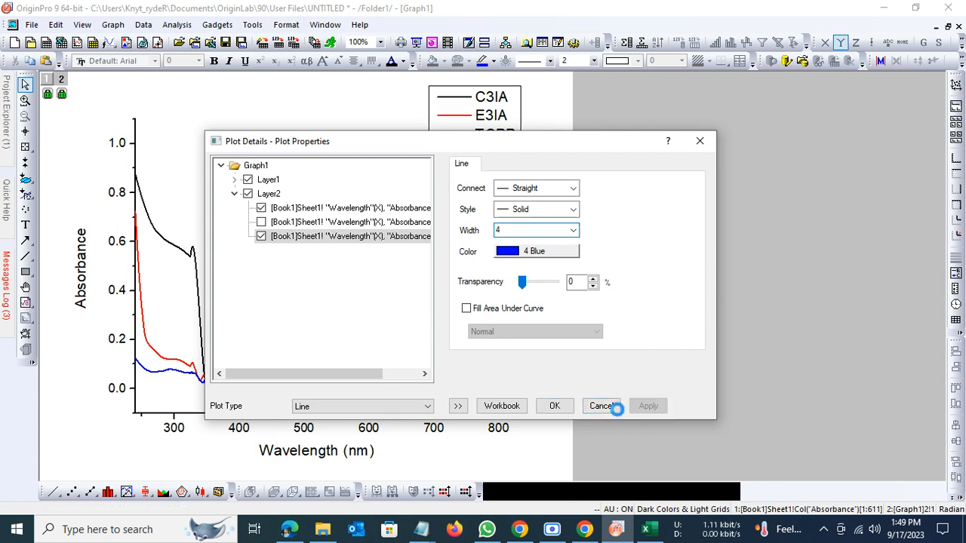
{"action": "left_click", "coordinate": [557, 408]}
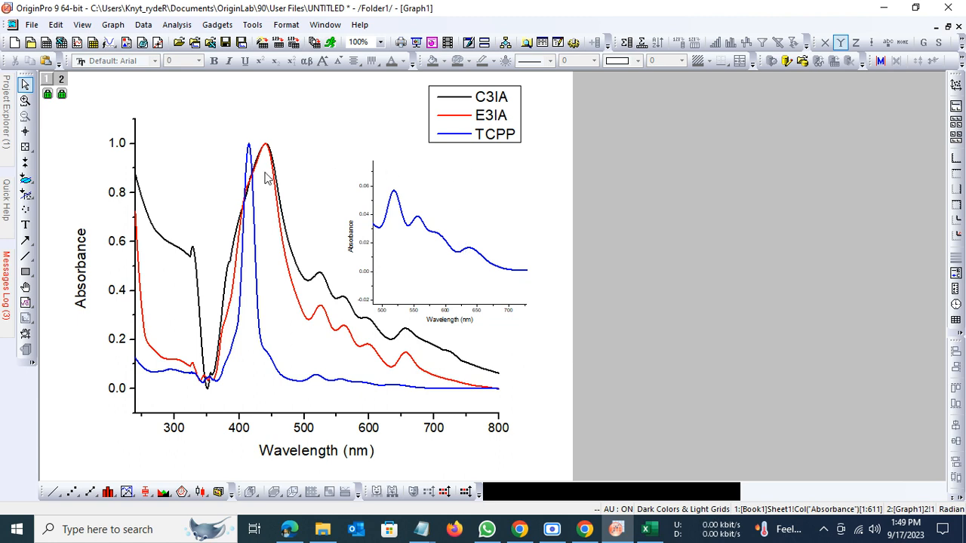
Open the graph export settings and choose Tag Image File (*.tif) as the image type.
{"action": "left_click", "coordinate": [32, 25]}
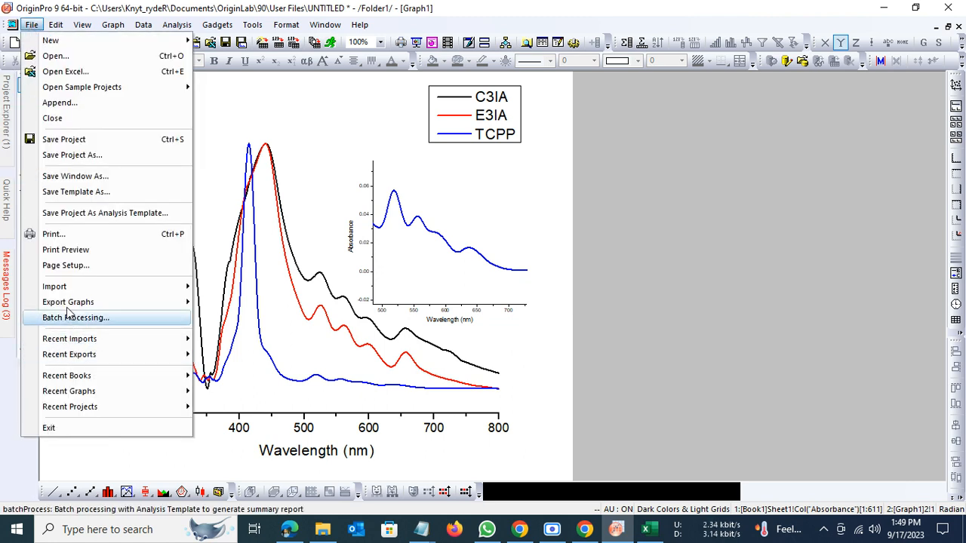
{"action": "mouse_move", "coordinate": [150, 307]}
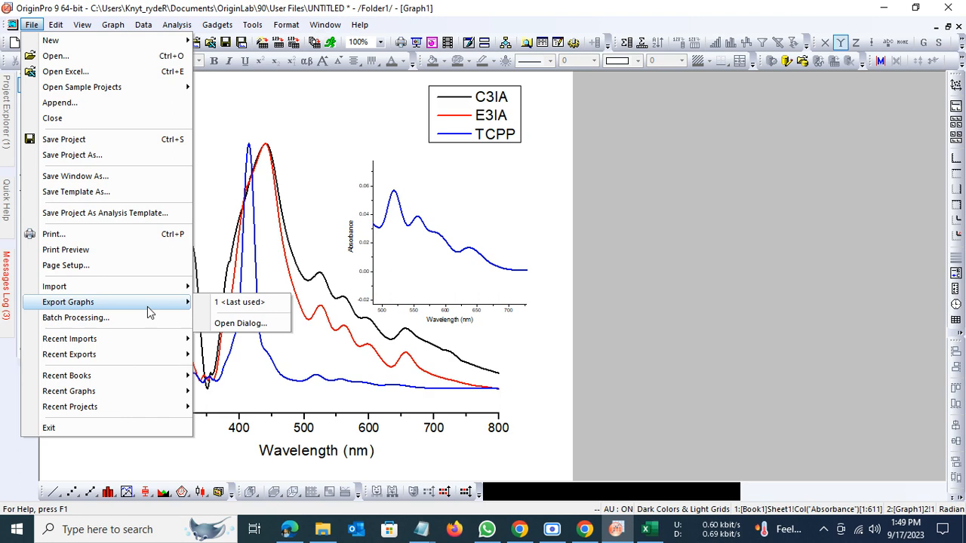
{"action": "left_click", "coordinate": [265, 333]}
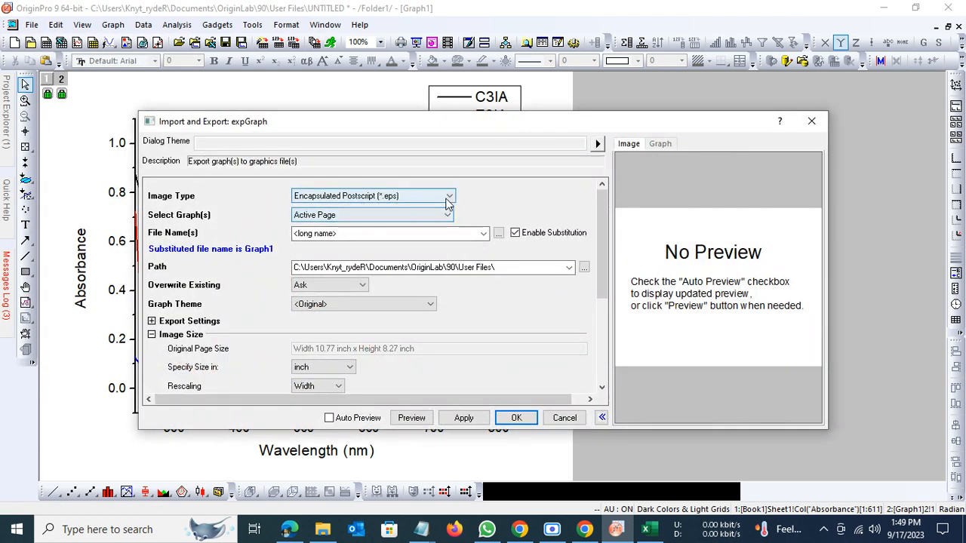
{"action": "left_click", "coordinate": [448, 197]}
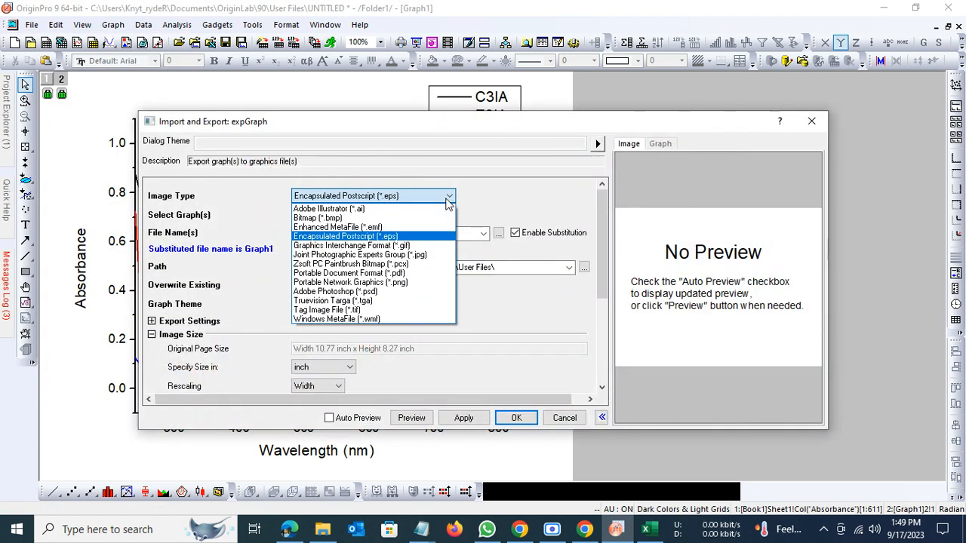
{"action": "left_click", "coordinate": [362, 310]}
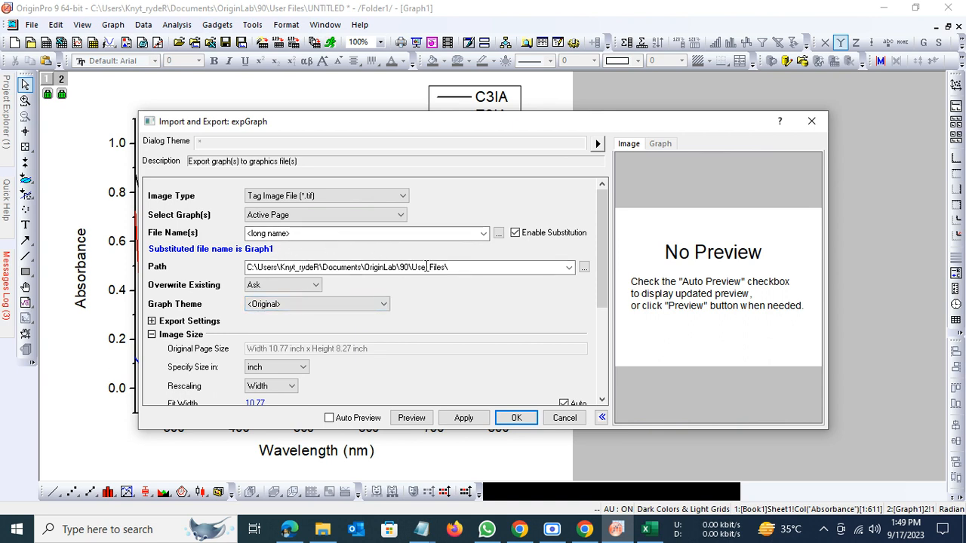
Name the exported image file TCPP + E3IA + C3IA.
{"action": "left_click", "coordinate": [302, 234]}
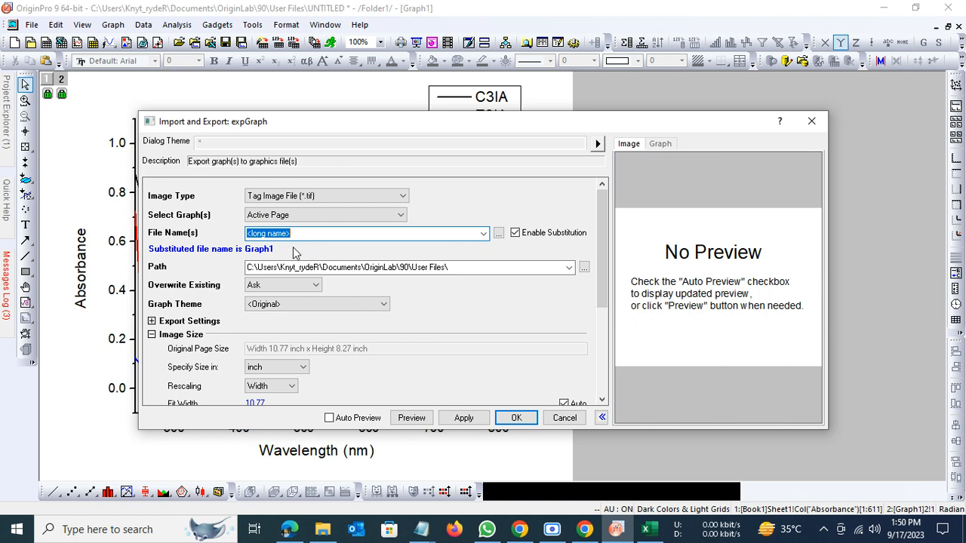
{"action": "type", "text": "TCPP +"}
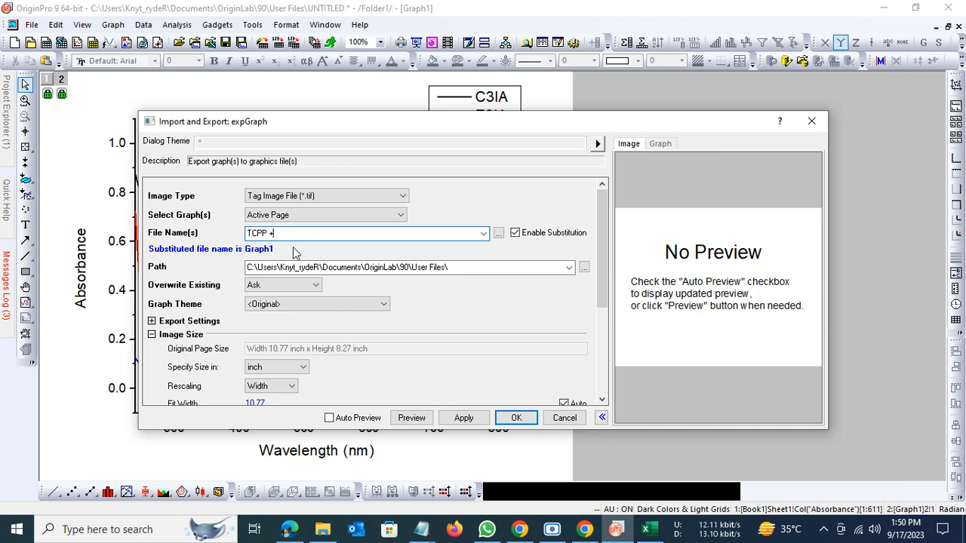
{"action": "type", "text": " E3IA"}
{"action": "key", "text": "Left"}
{"action": "key", "text": "Left"}
{"action": "key", "text": "Left"}
{"action": "key", "text": "Left"}
Set the export path to the UV-Vis folder under M. Sc 2022 > M.Sc 2023 and export the graph.
{"action": "left_click", "coordinate": [584, 269]}
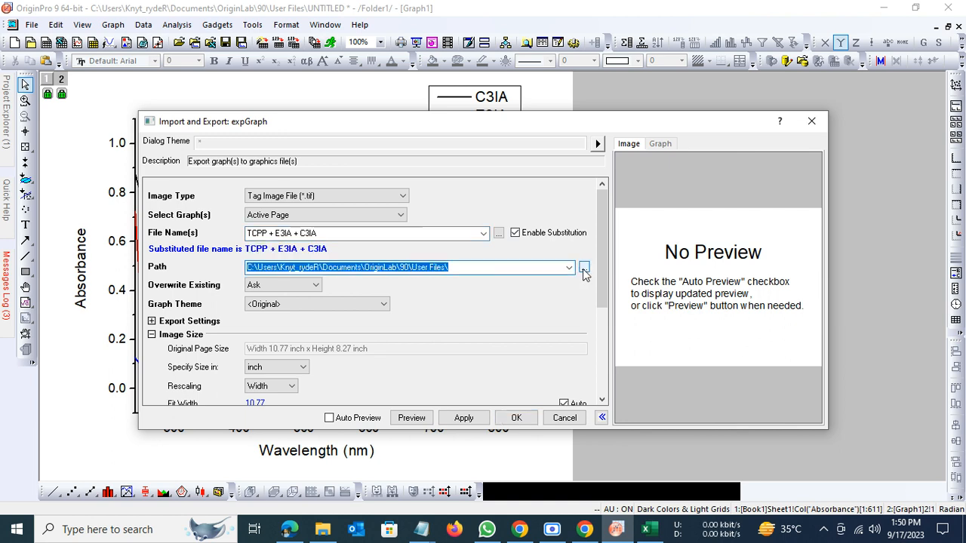
{"action": "left_click", "coordinate": [583, 270]}
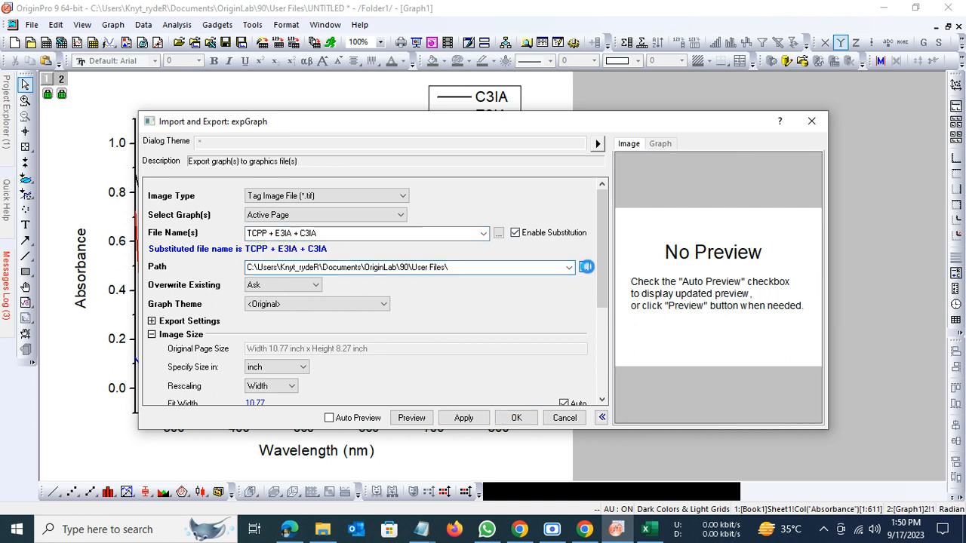
{"action": "scroll", "coordinate": [442, 267], "scroll_direction": "down", "scroll_amount": 15}
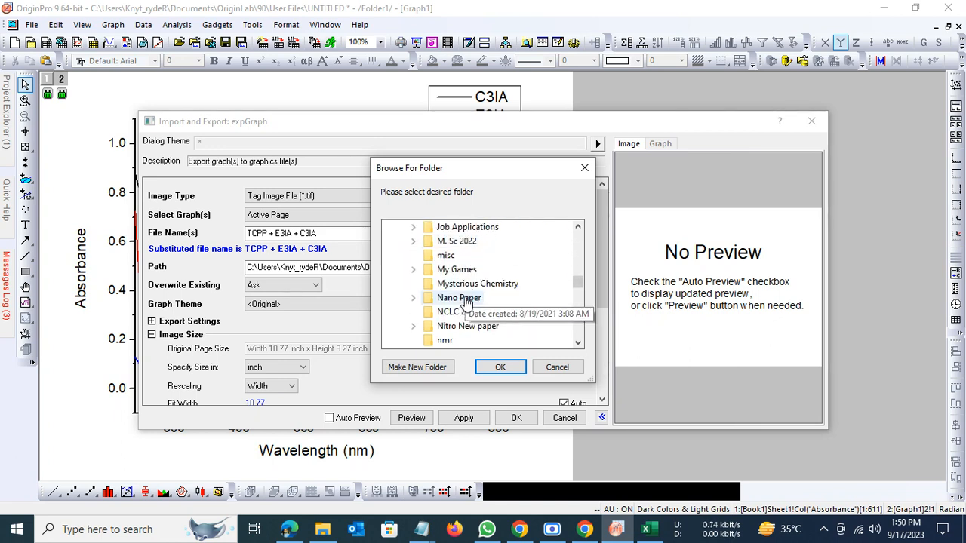
{"action": "left_click", "coordinate": [413, 241]}
{"action": "scroll", "coordinate": [442, 287], "scroll_direction": "down", "scroll_amount": 2}
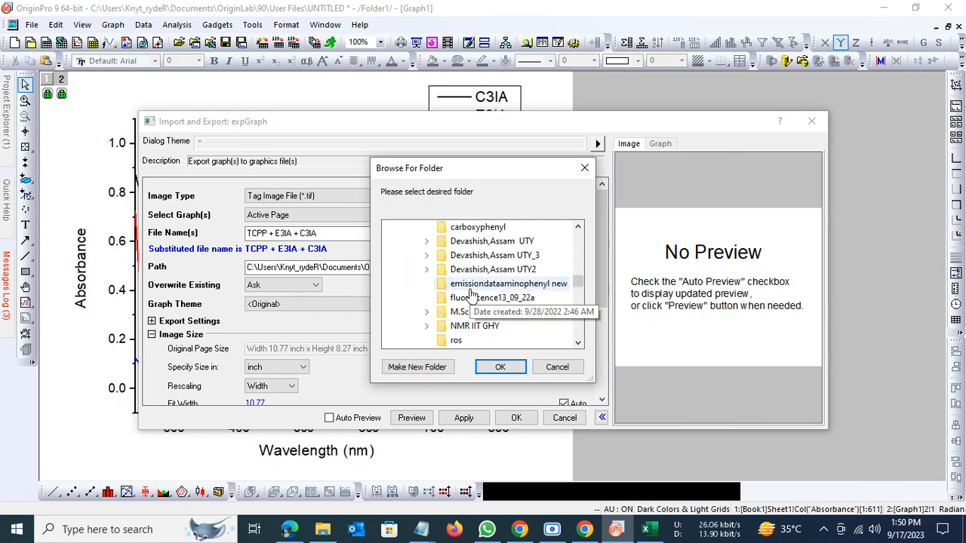
{"action": "left_click", "coordinate": [426, 311]}
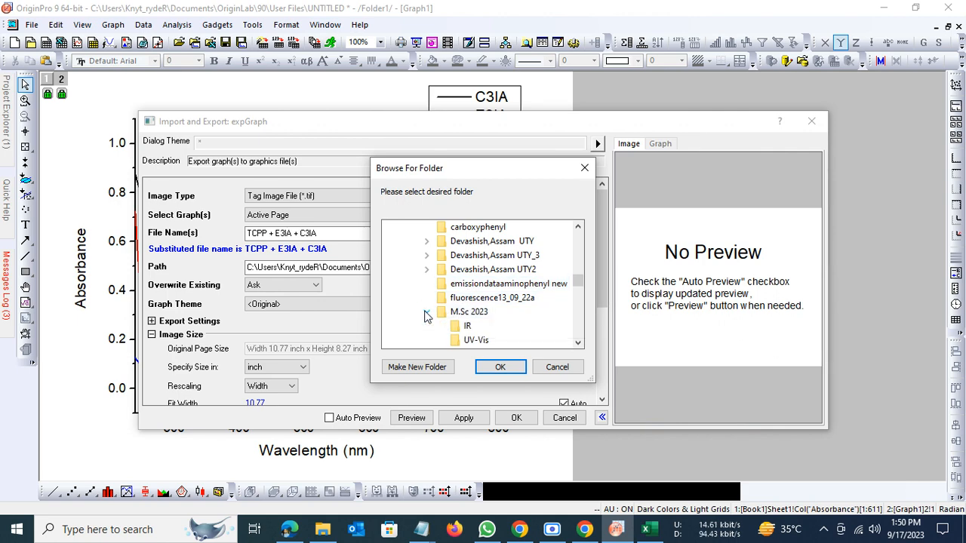
{"action": "left_click", "coordinate": [476, 340]}
{"action": "left_click", "coordinate": [502, 368]}
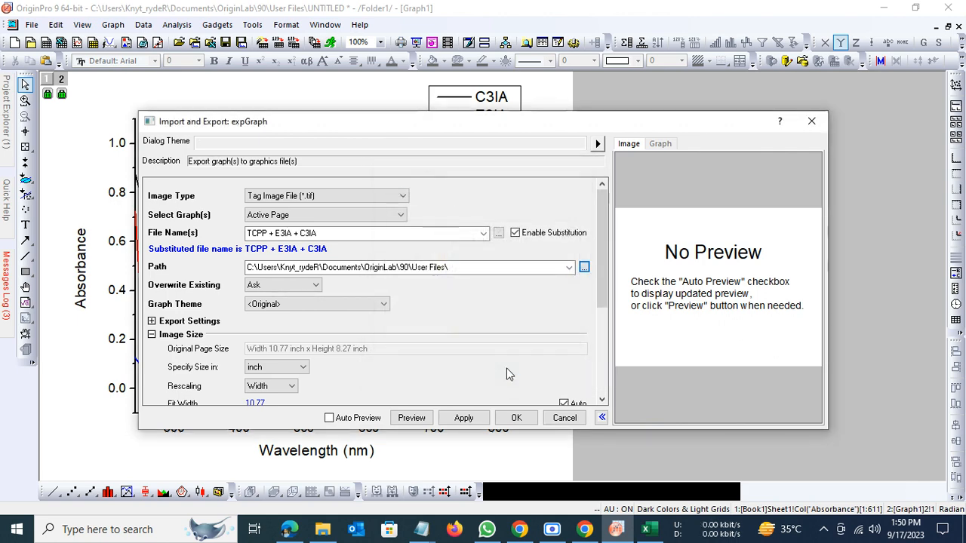
{"action": "left_click", "coordinate": [516, 420]}
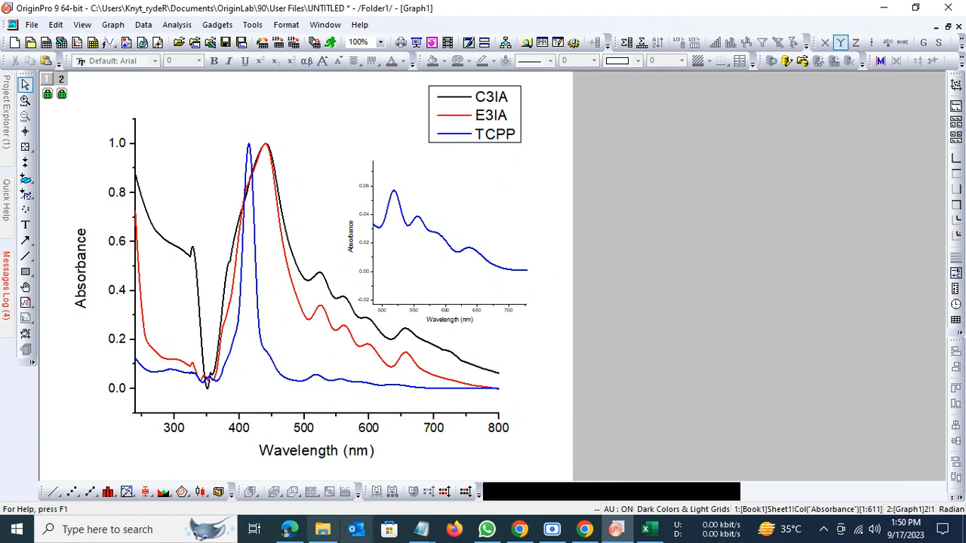
Switch to File Explorer, refresh the UV-Vis folder and open TCPP + E3IA + C3IA.tif.
{"action": "left_click", "coordinate": [323, 530]}
{"action": "right_click", "coordinate": [227, 284]}
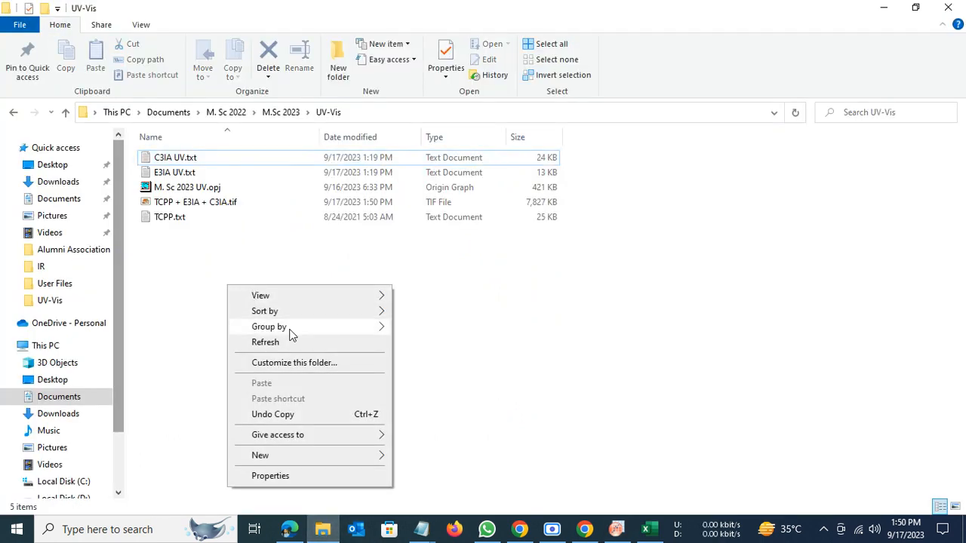
{"action": "left_click", "coordinate": [280, 341]}
{"action": "double_click", "coordinate": [212, 203]}
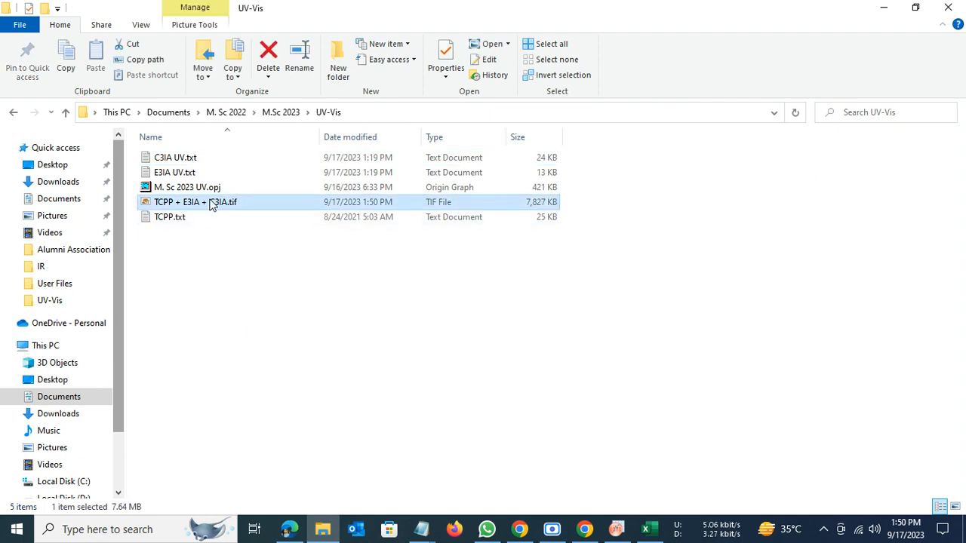